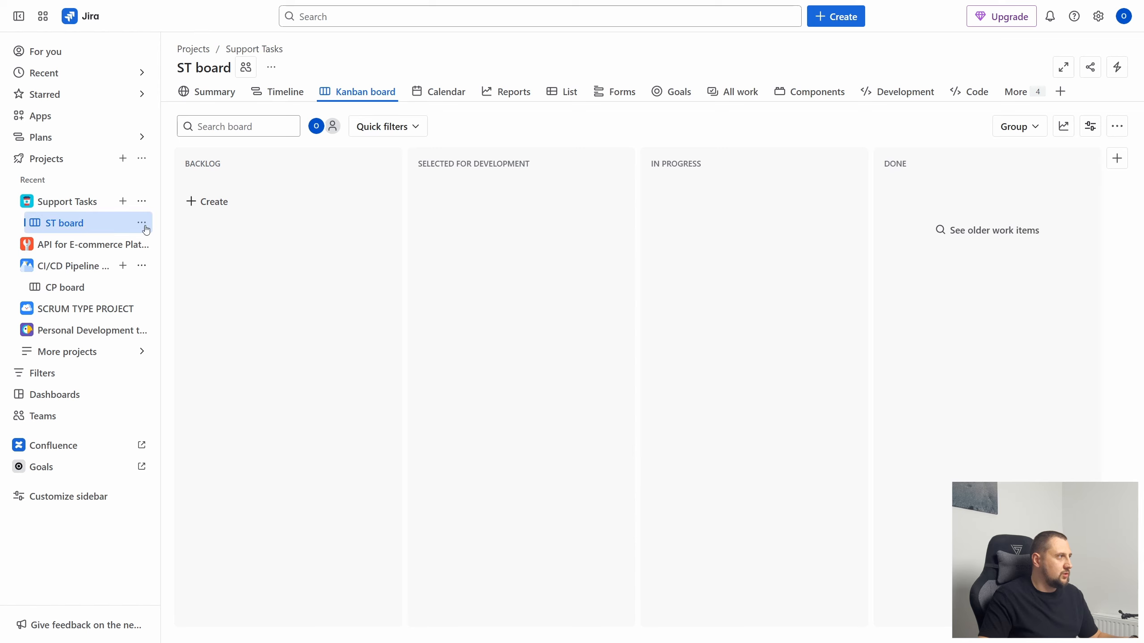
- Open the ST board's column layout settings and bring the status-to-column mapping into view
click(139, 226)
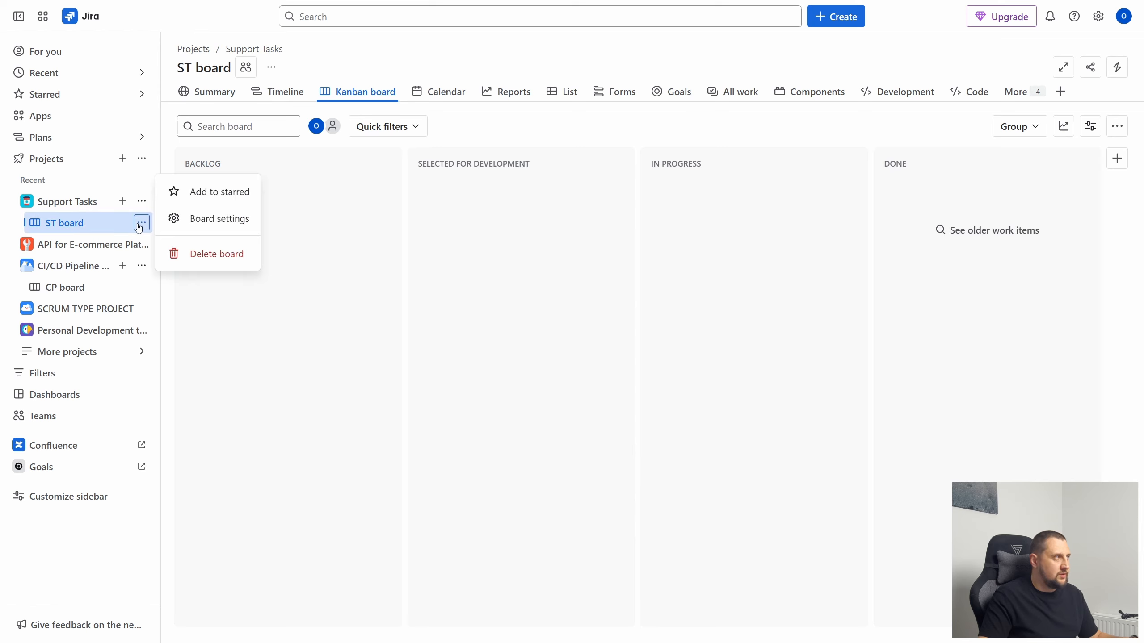
click(209, 220)
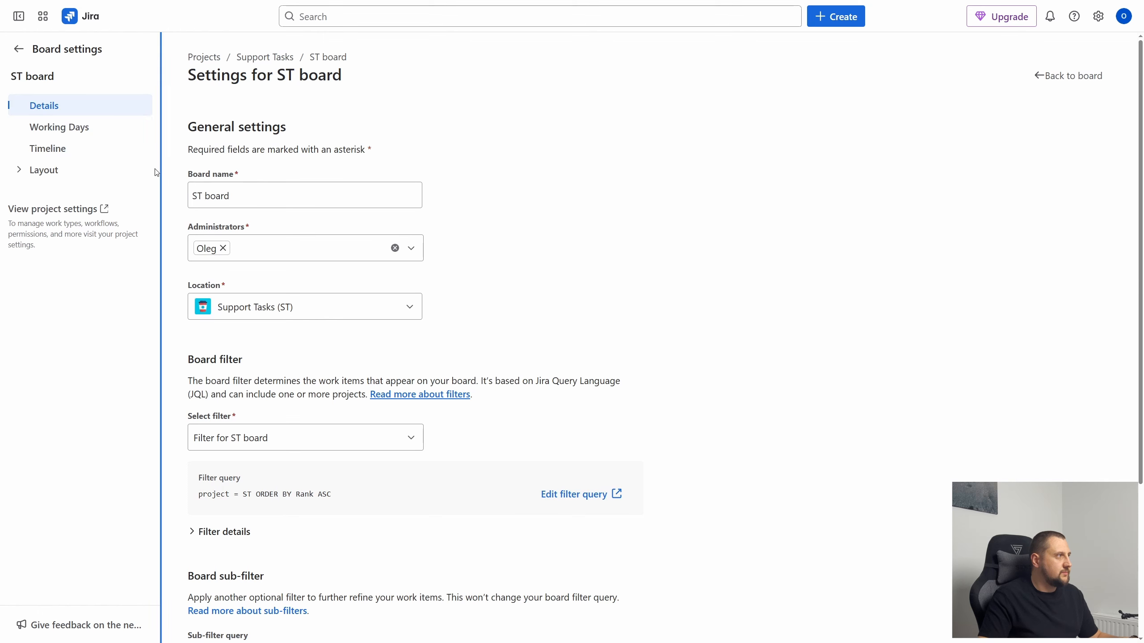
click(19, 169)
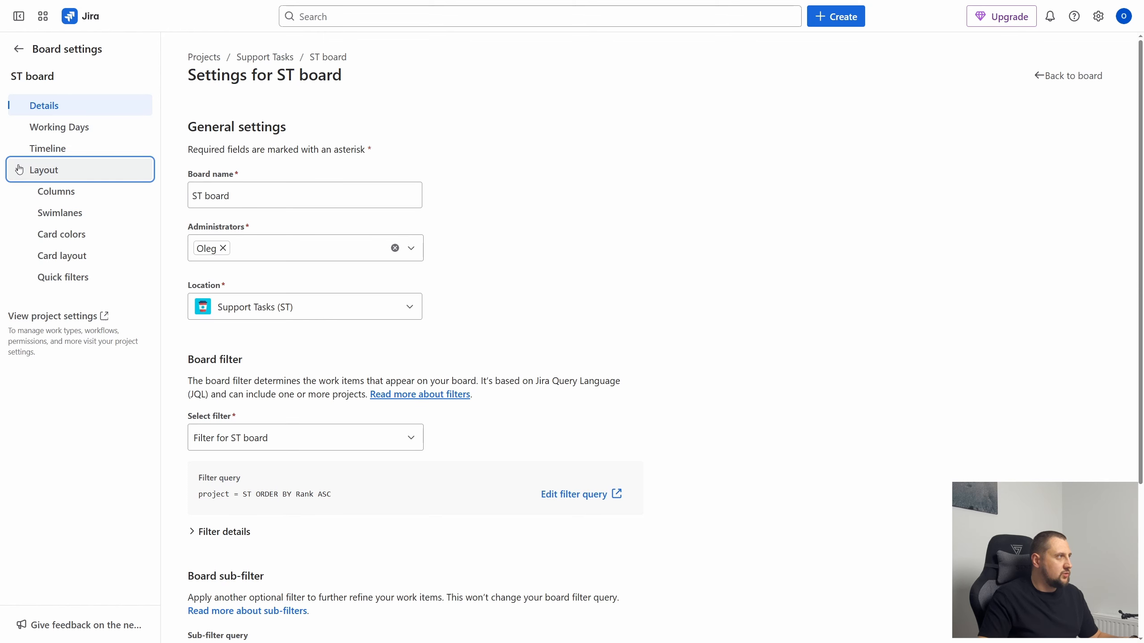
click(58, 186)
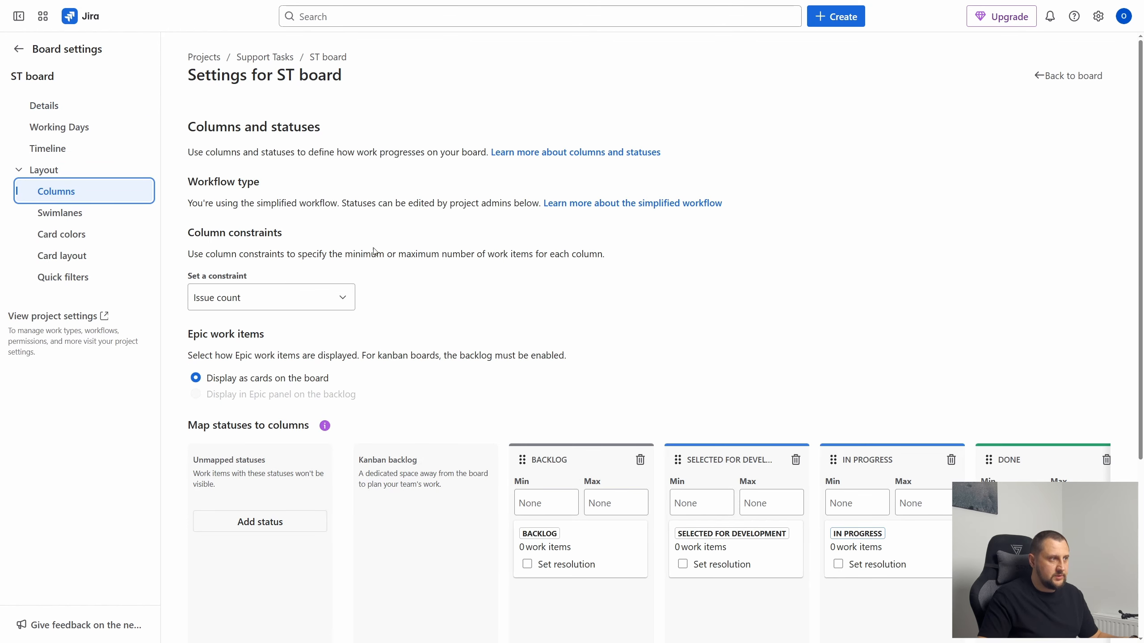
scroll(682, 303, down, 1)
scroll(682, 303, down, 5)
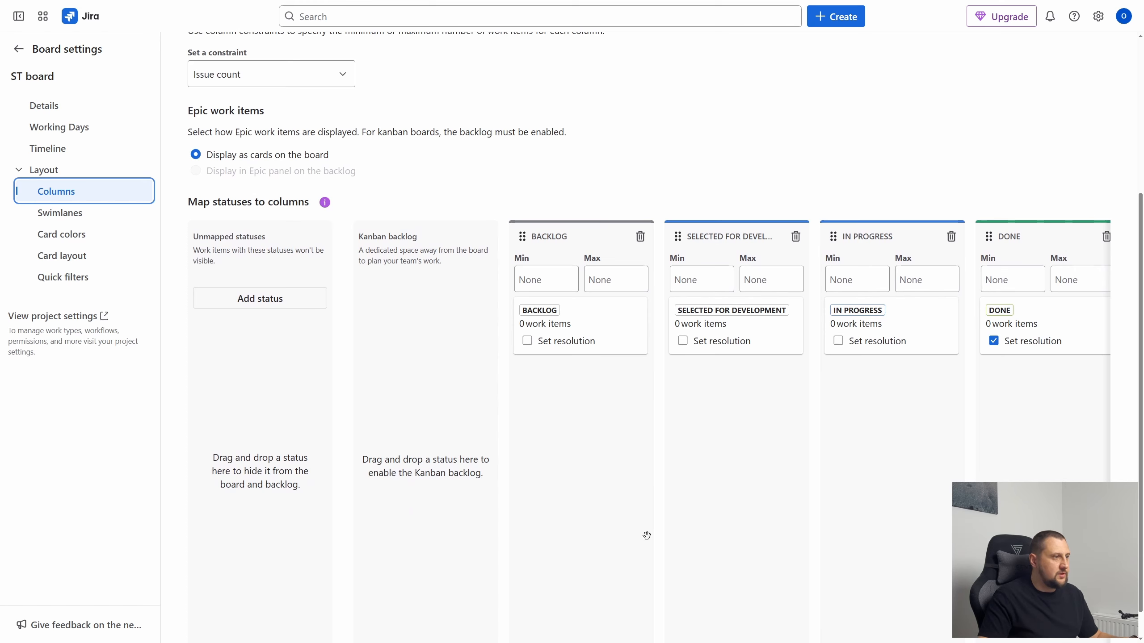
drag(1044, 441, 997, 450)
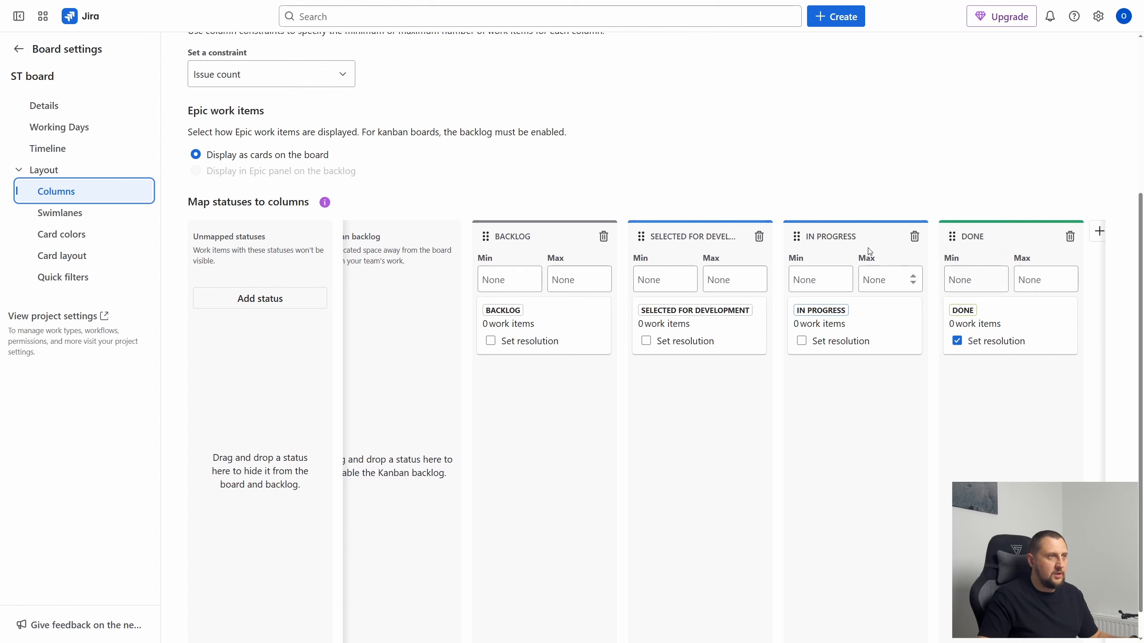
drag(847, 403, 911, 365)
click(511, 236)
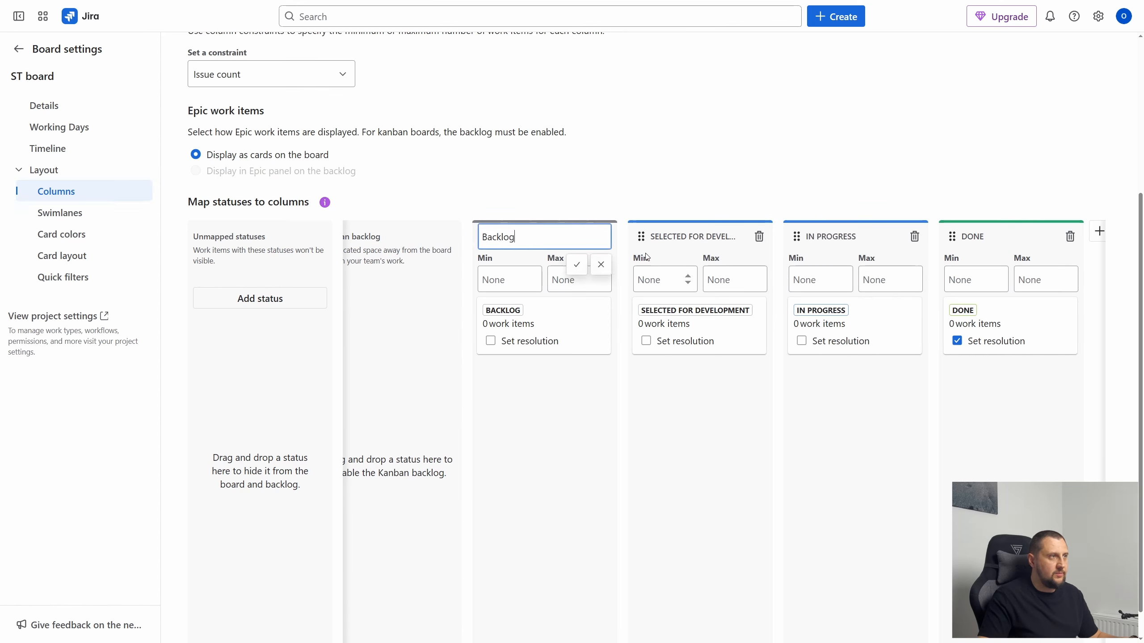
click(689, 236)
click(831, 236)
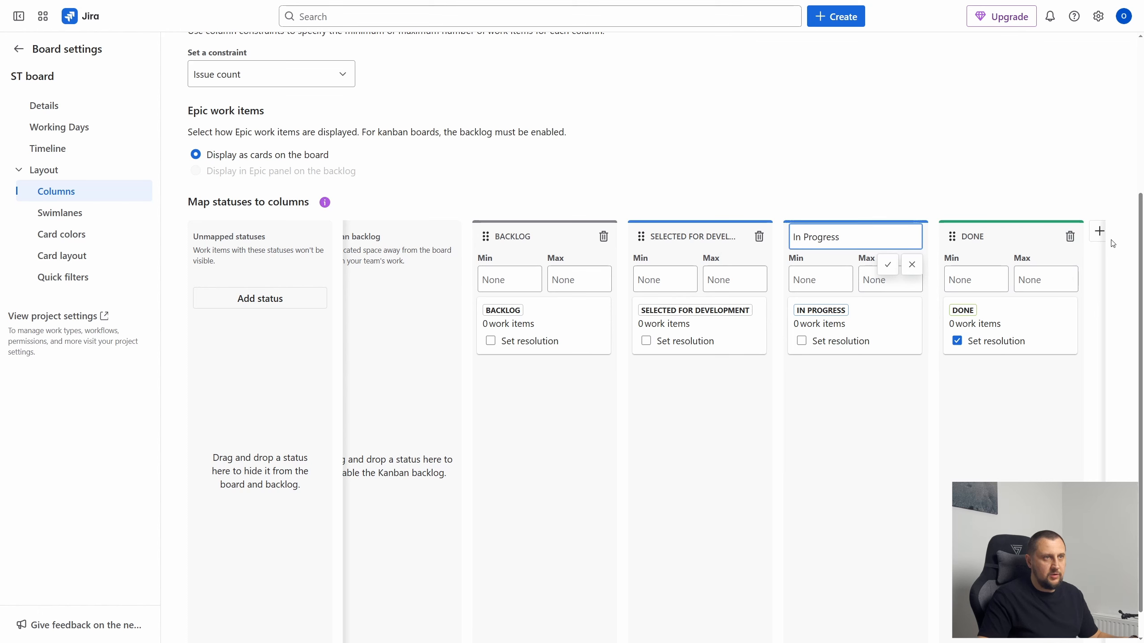
click(1090, 282)
- Compare the practical workflow stages on the Board Configuration slide with the board's existing columns
key(ctrl+Tab)
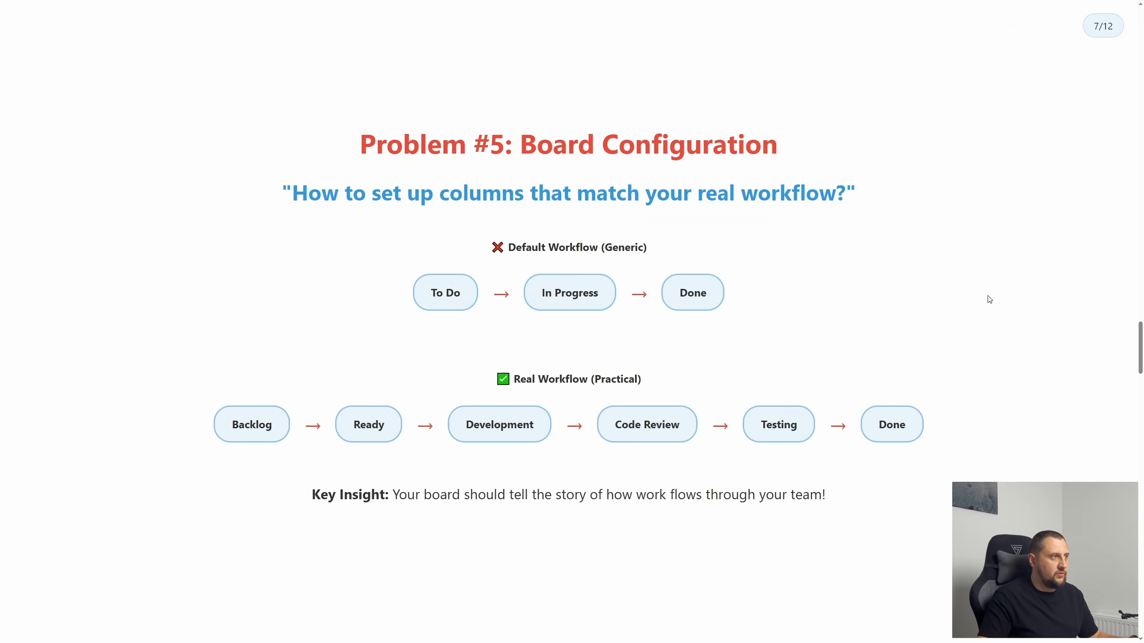
key(ctrl+shift+Tab)
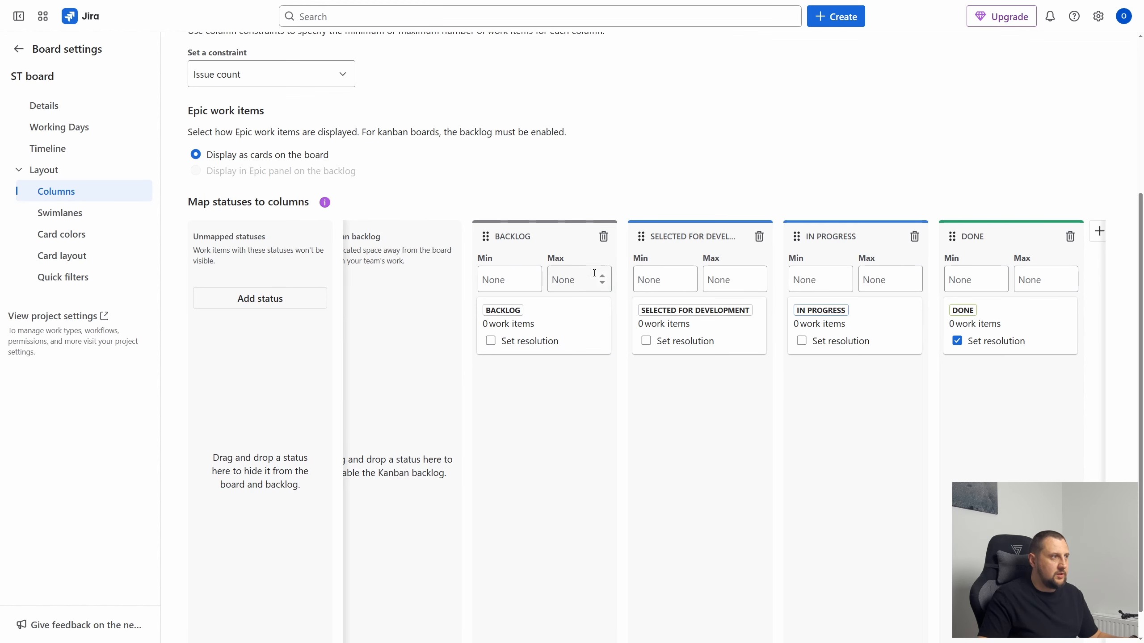
key(ctrl+Tab)
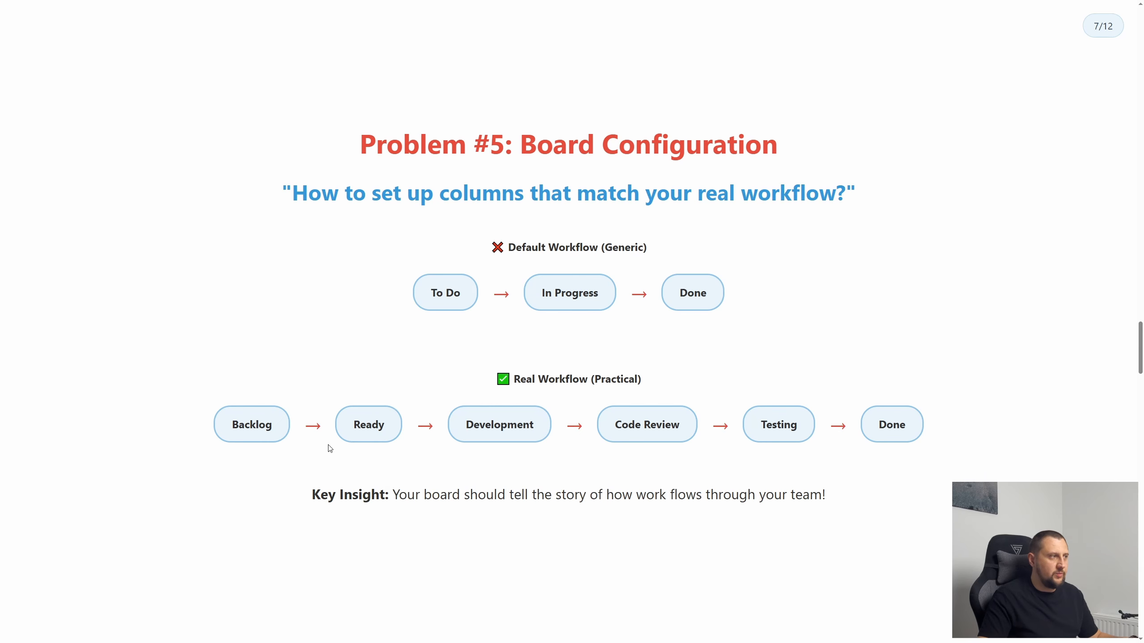
key(ctrl+shift+Tab)
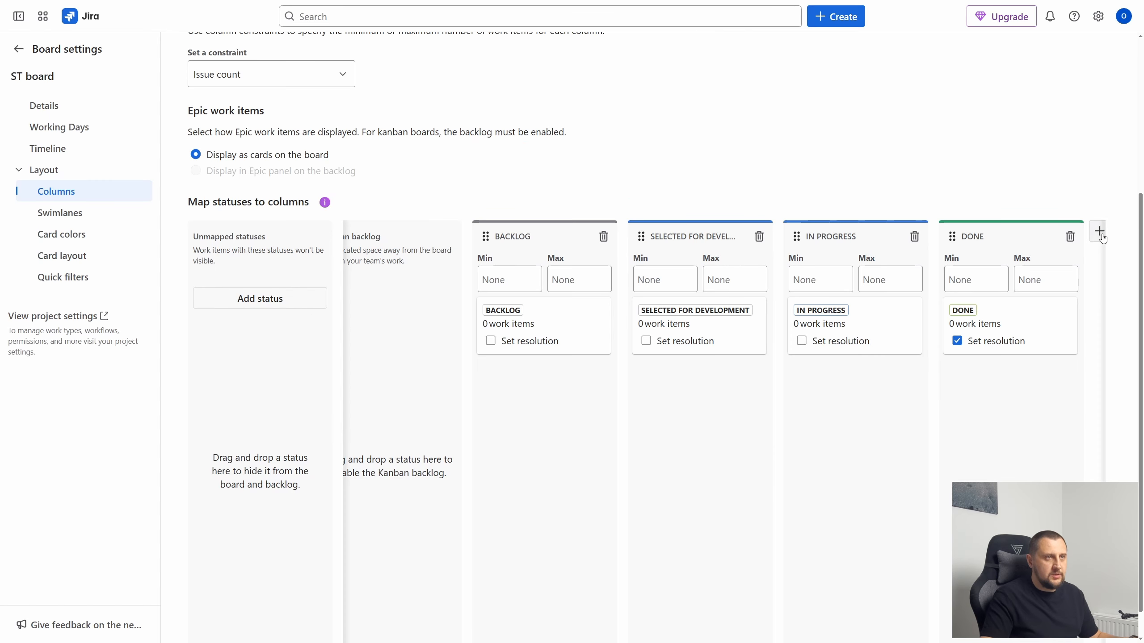
- Add a "Ready for Development" column with the To Do category and place it directly after the Backlog column
click(1099, 231)
text(Rae)
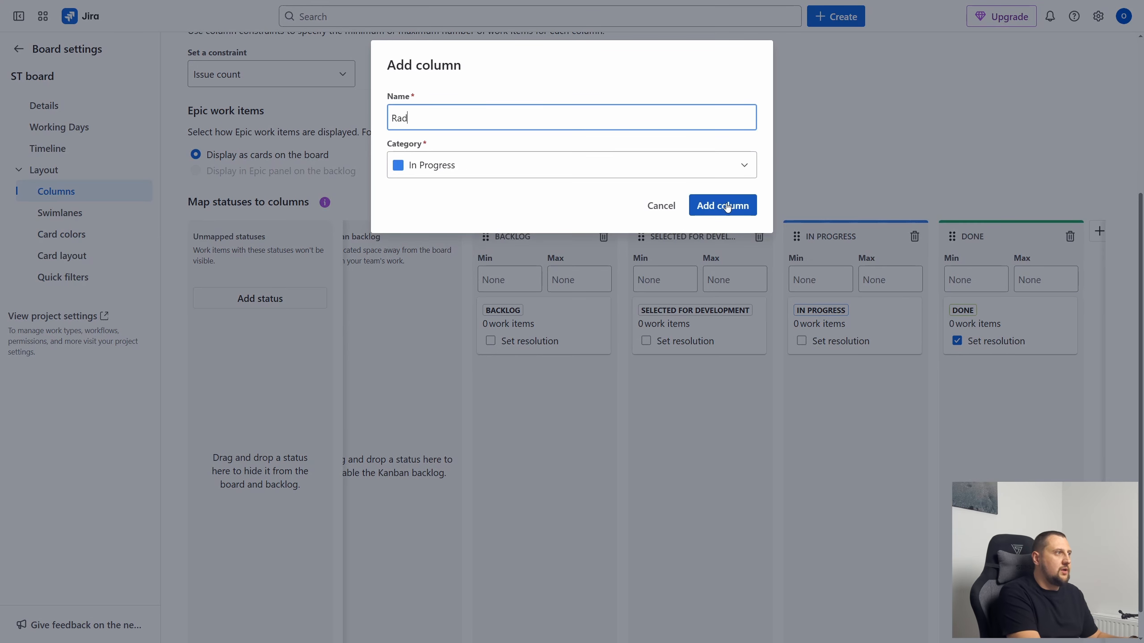
text(d)
text(ady for D)
text(evelopment)
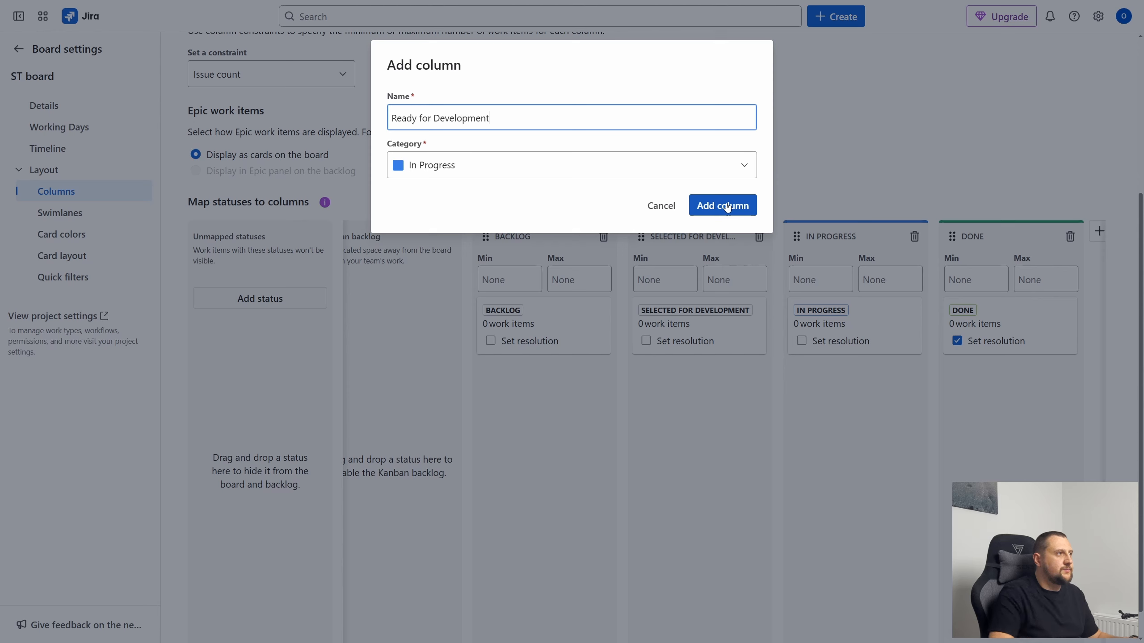
click(464, 166)
click(464, 200)
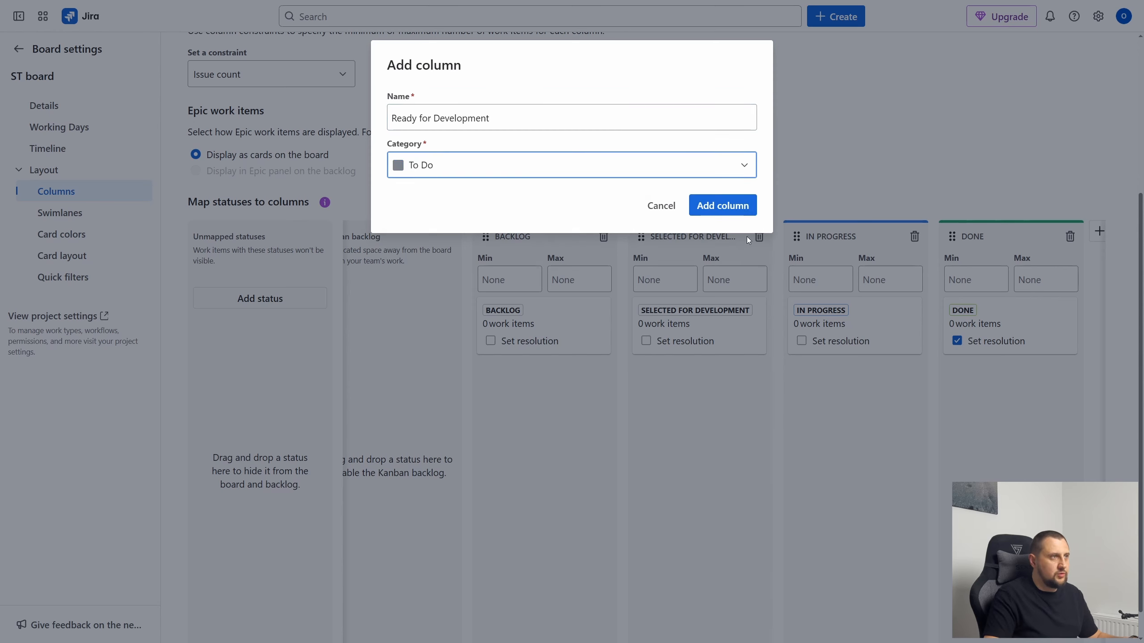
click(753, 206)
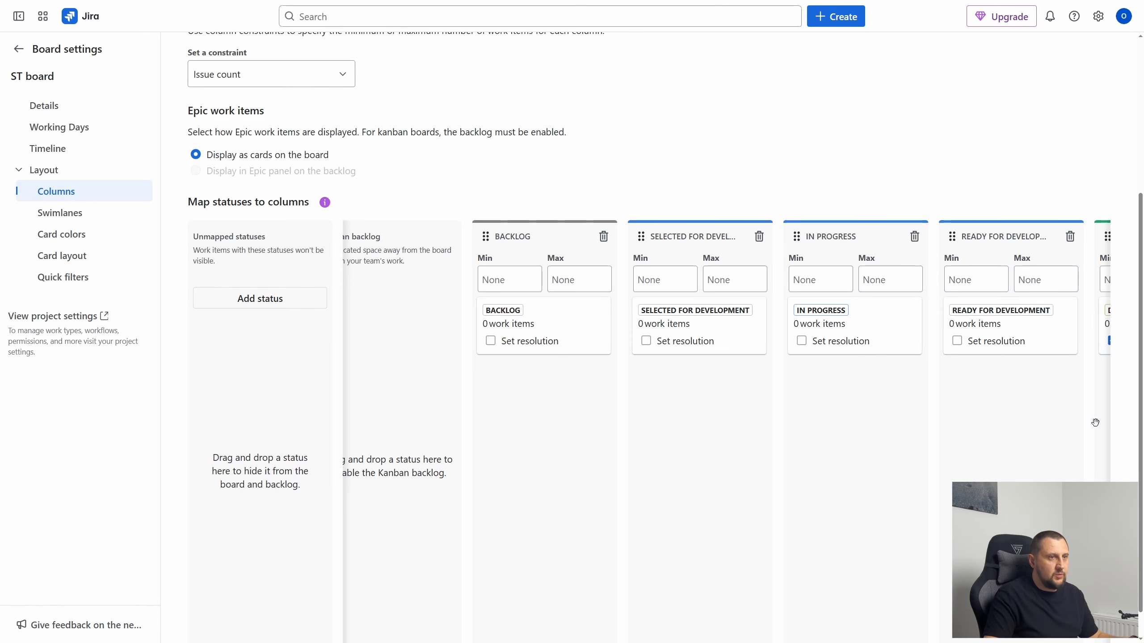
scroll(1108, 398, right, 3)
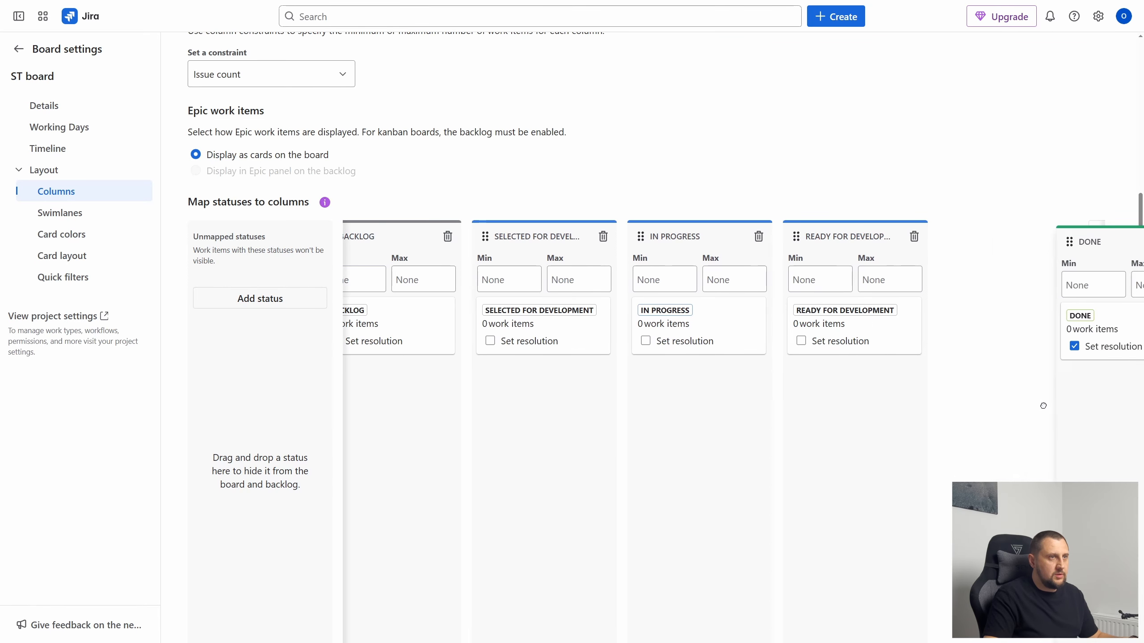
drag(843, 236, 531, 239)
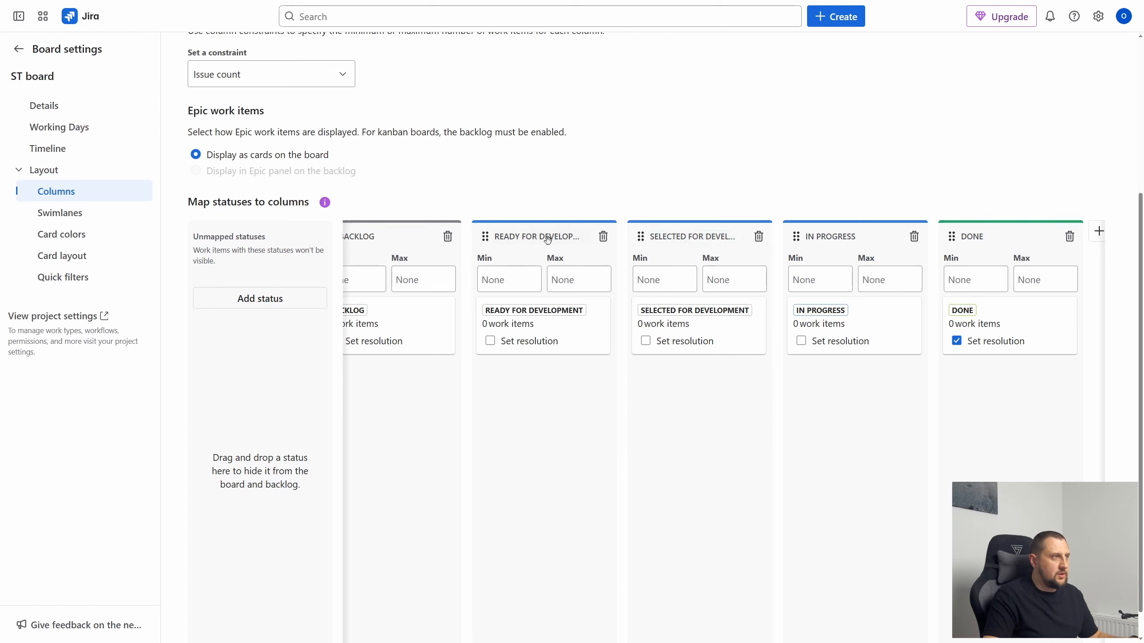
- Rename the "Selected for Development" column as "Development"
double_click(695, 238)
key(ctrl+a)
text(D)
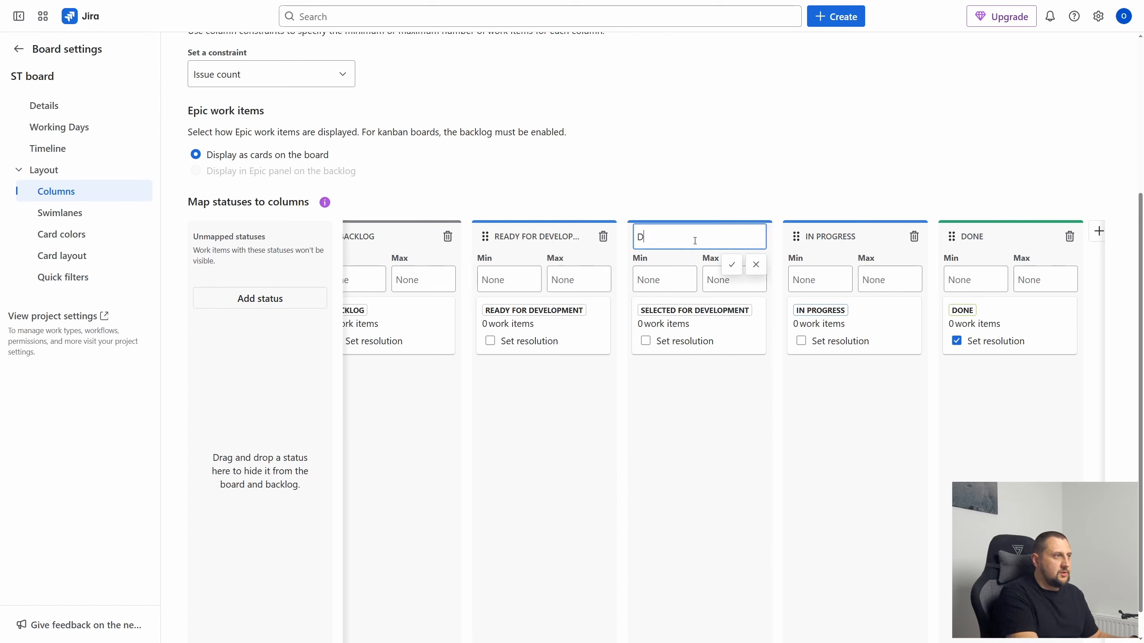
text(evelopmen)
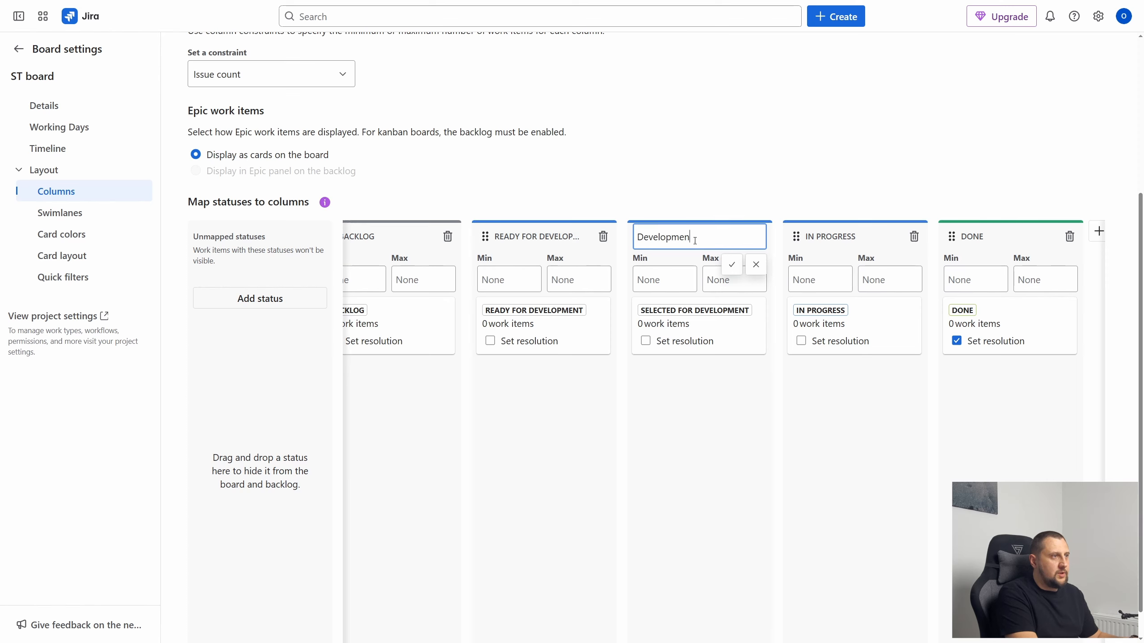
text(t)
key(Return)
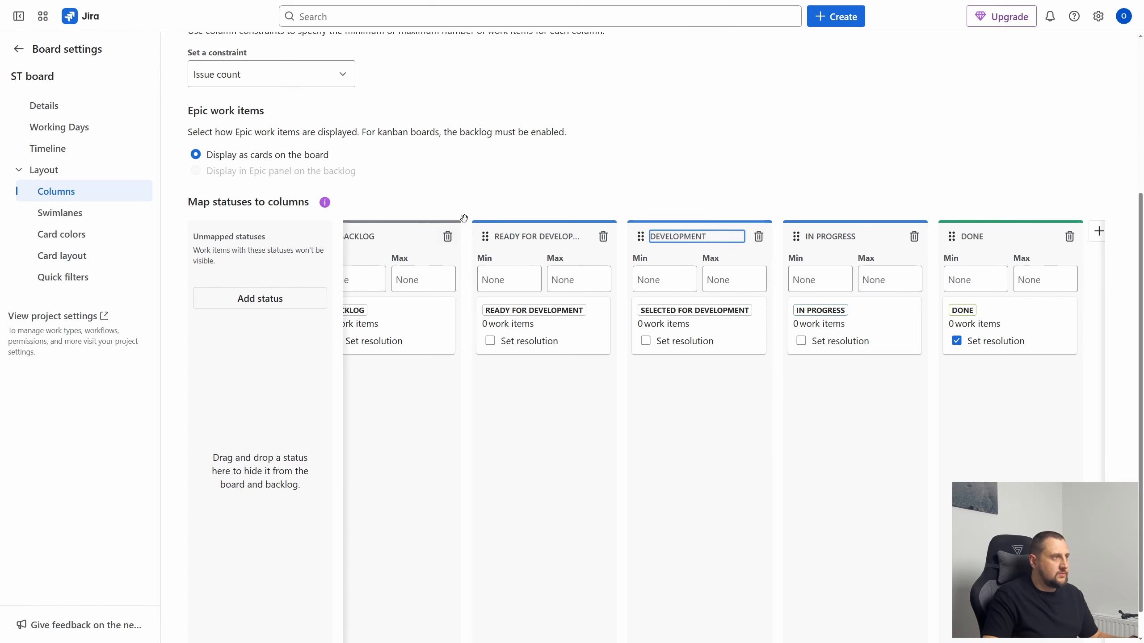
click(546, 235)
click(460, 190)
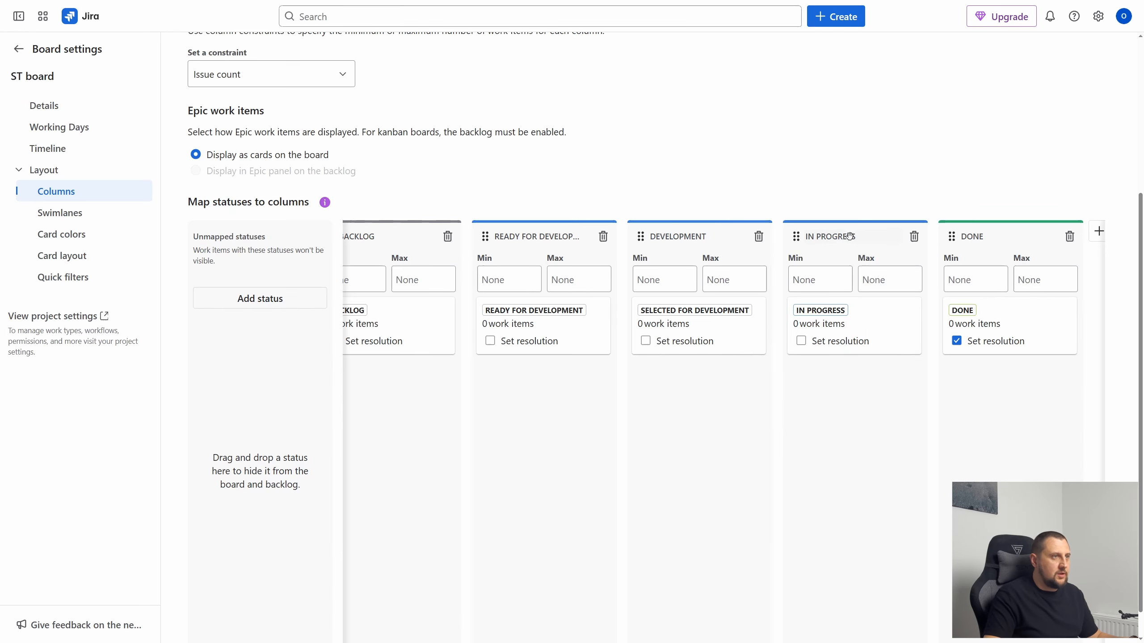
- Rename the "In Progress" column as "Code Review"
double_click(851, 233)
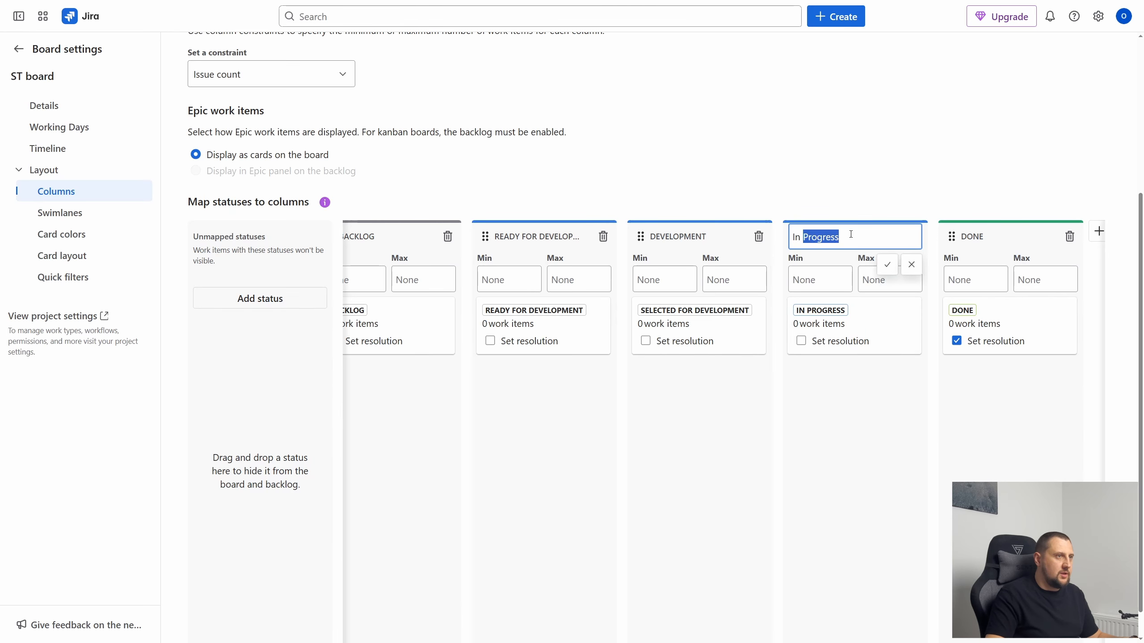
key(ctrl+a)
text(Code R)
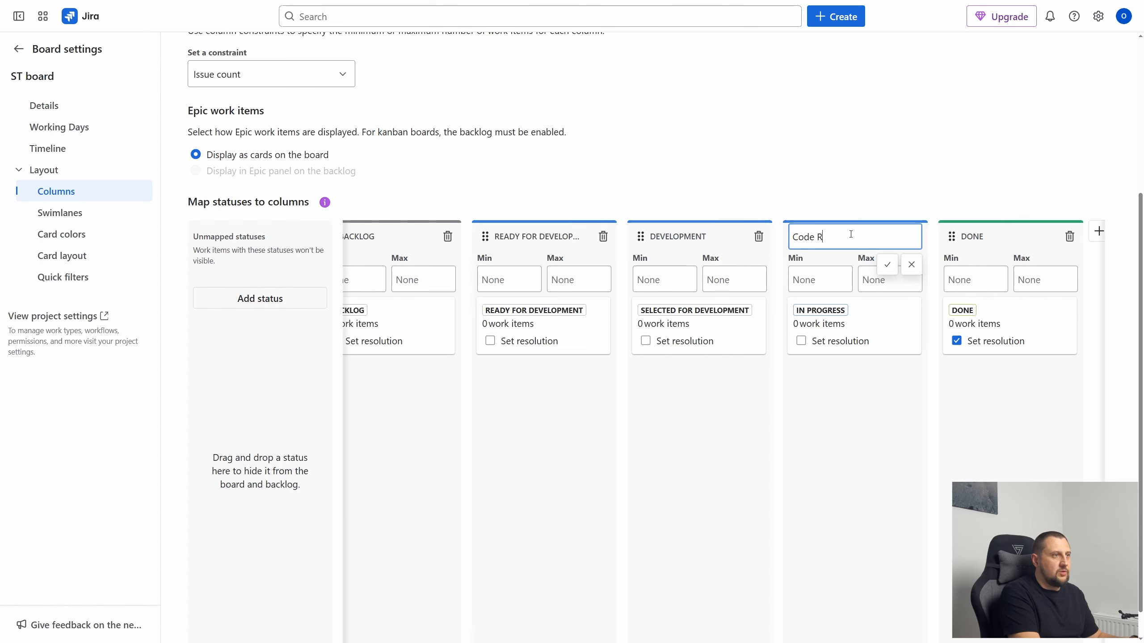
text(re)
key(BackSpace)
key(BackSpace)
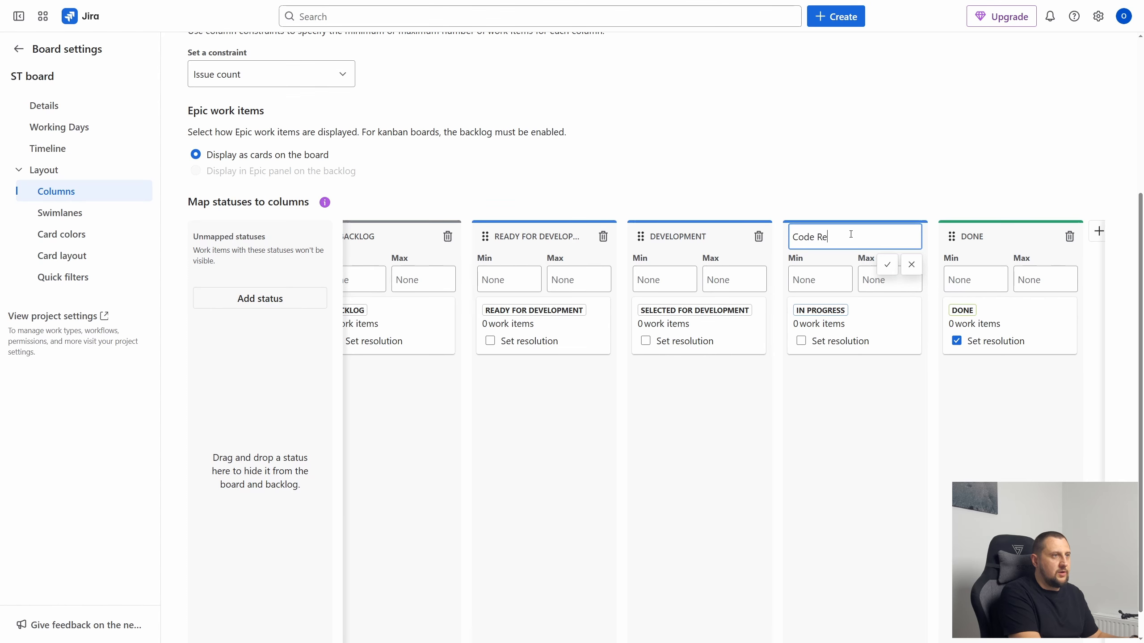
text(eview)
key(Return)
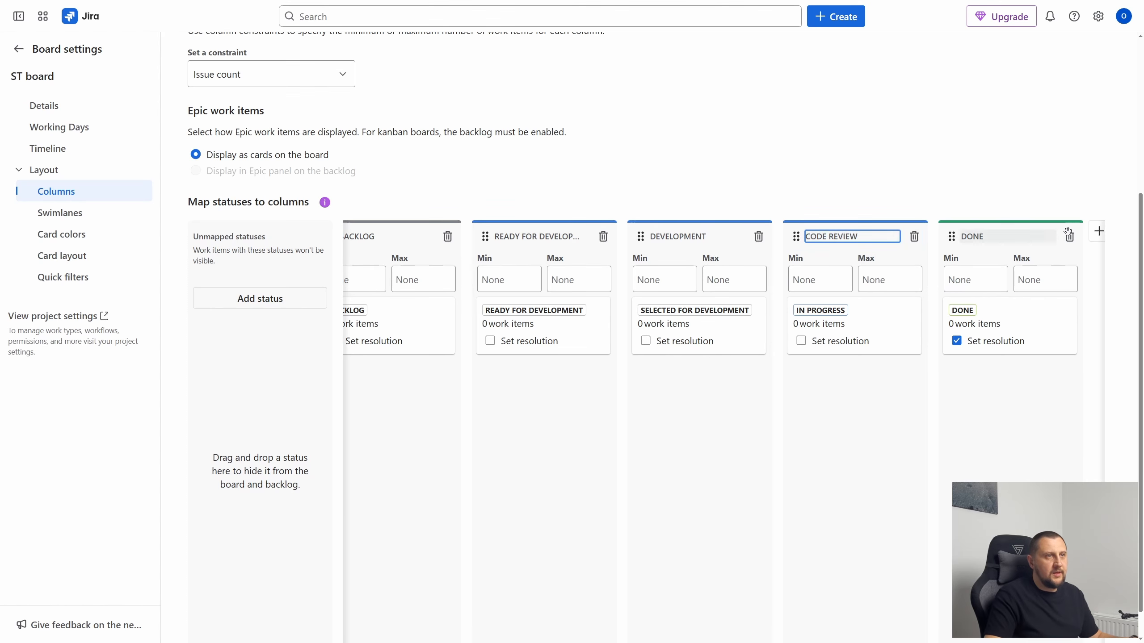
- Add a column named "Testing" with the In Progress category to the board
click(1096, 231)
text(Testing)
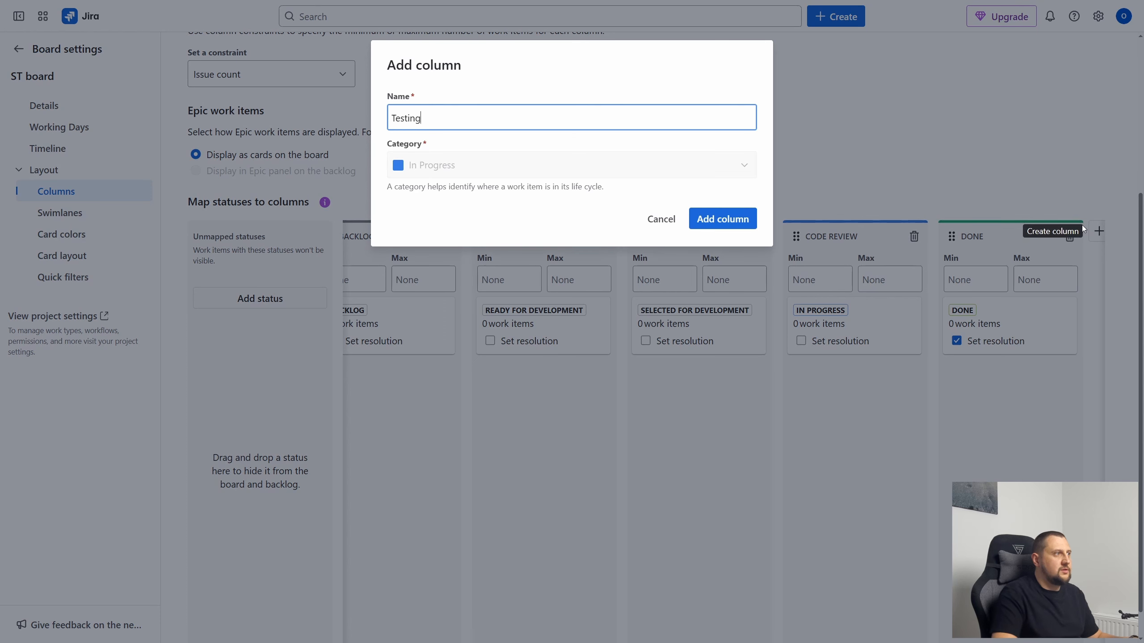
click(732, 220)
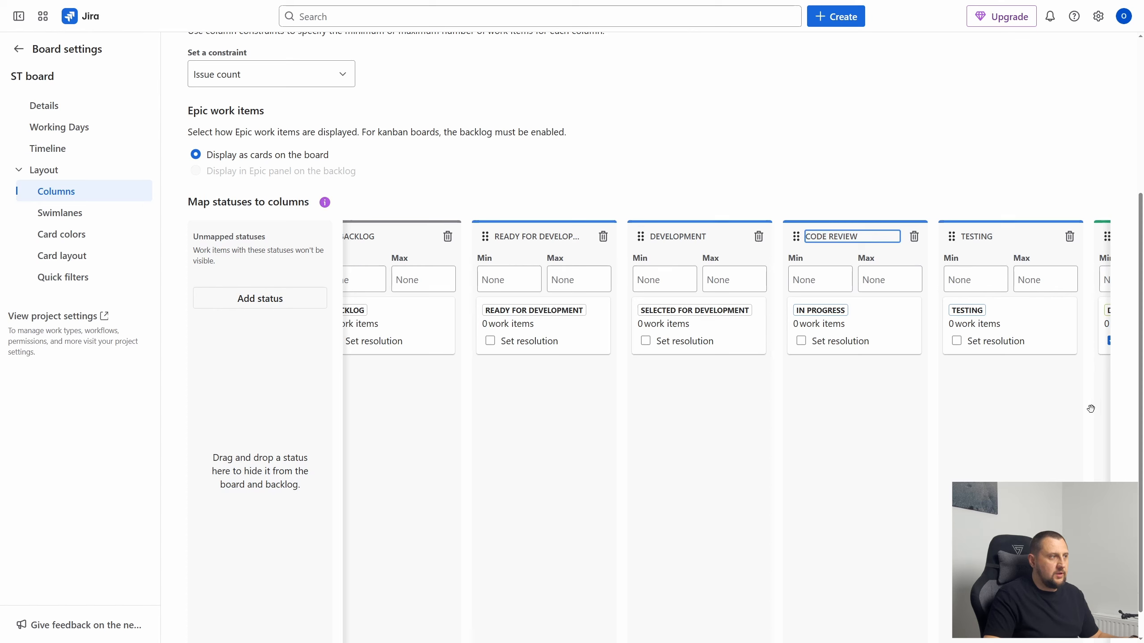
drag(1028, 178, 1143, 197)
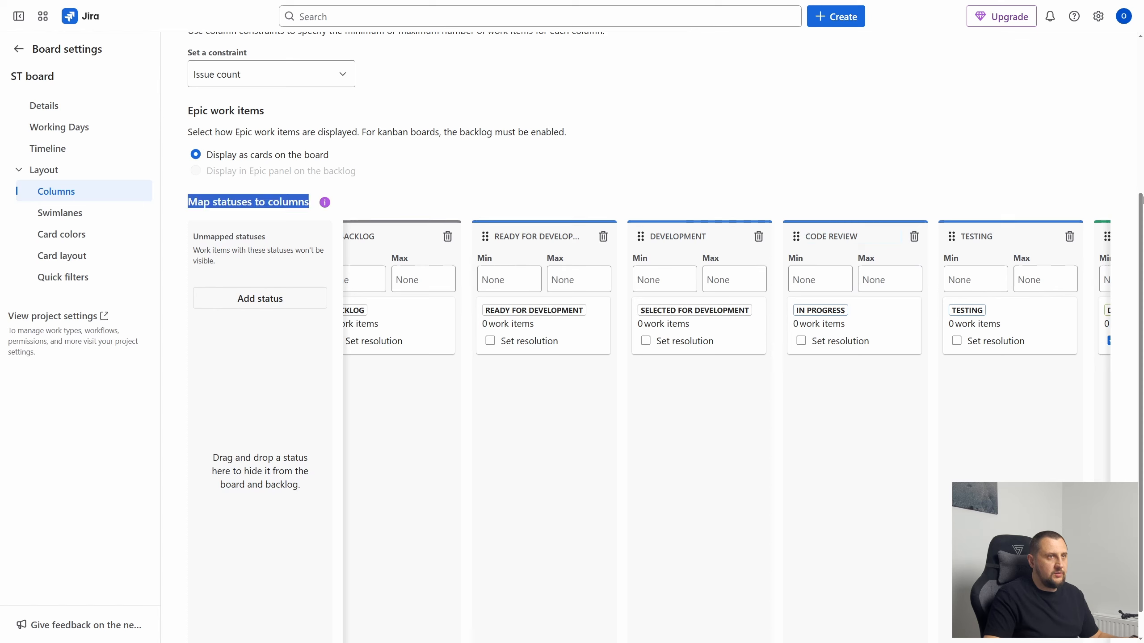
click(1035, 188)
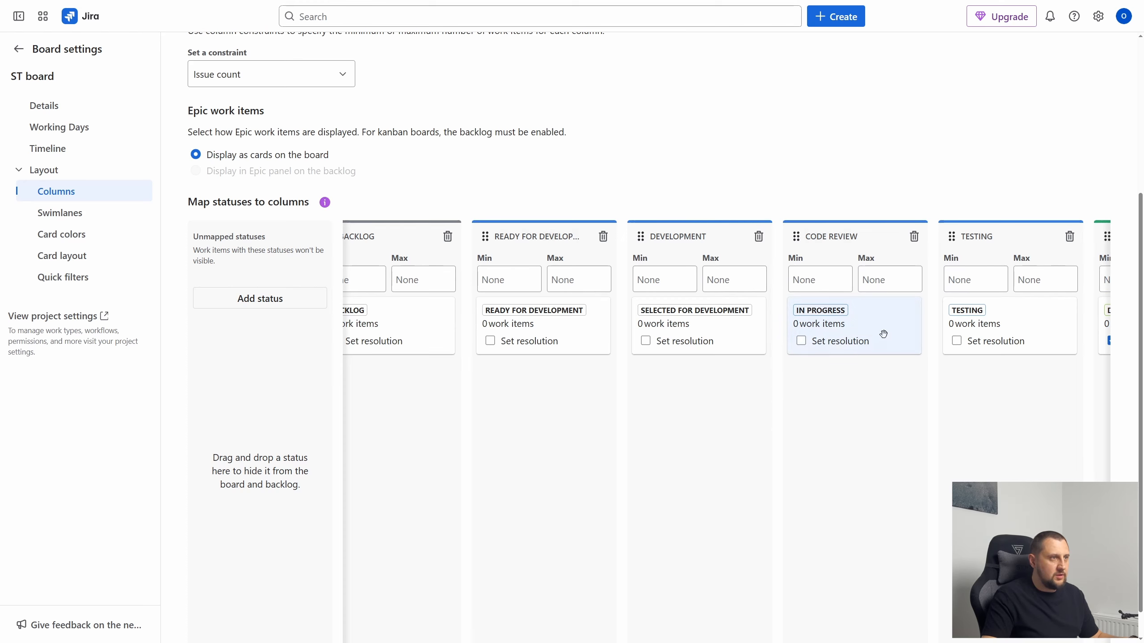
- Map the In Progress status to the Development column and the Selected for Development status to the Ready for Development column
drag(879, 335, 727, 383)
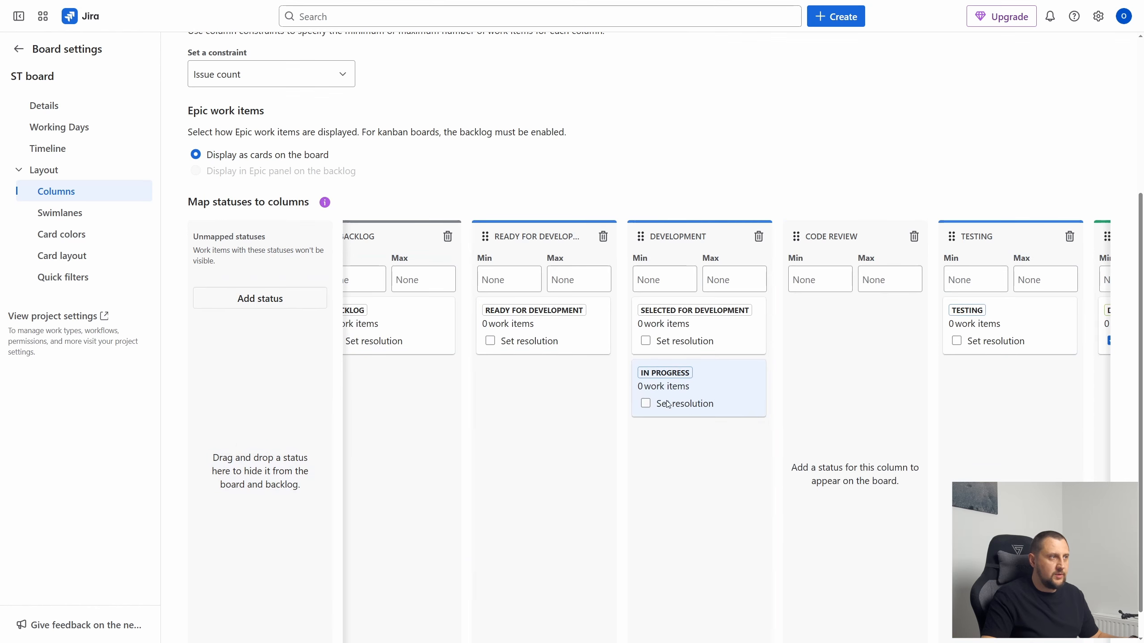
drag(726, 343, 509, 399)
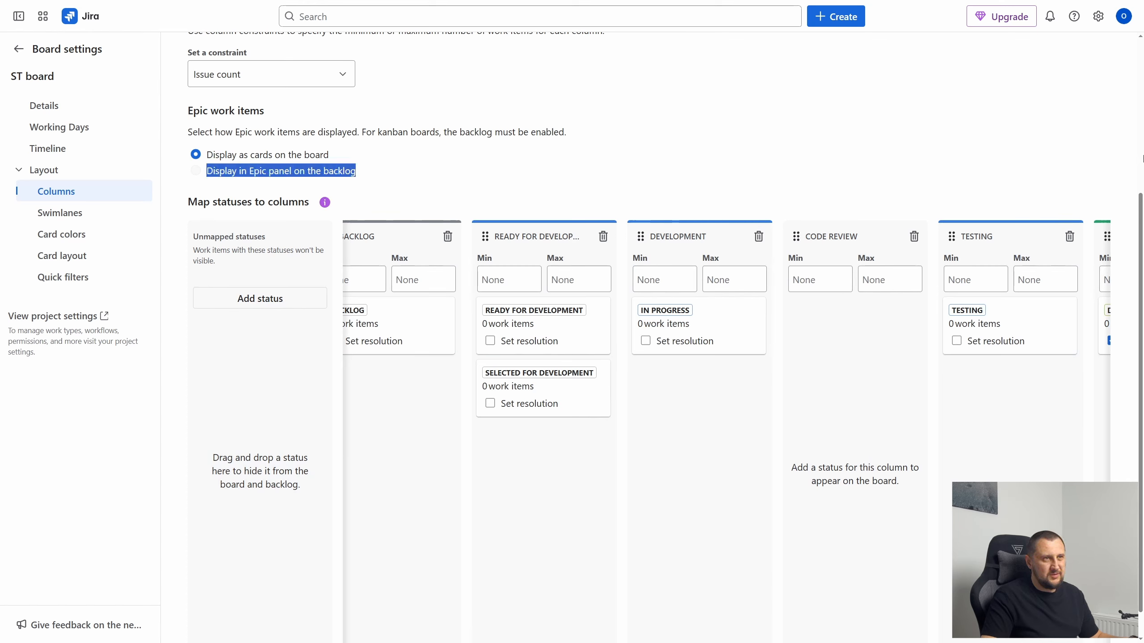
drag(1102, 391, 967, 392)
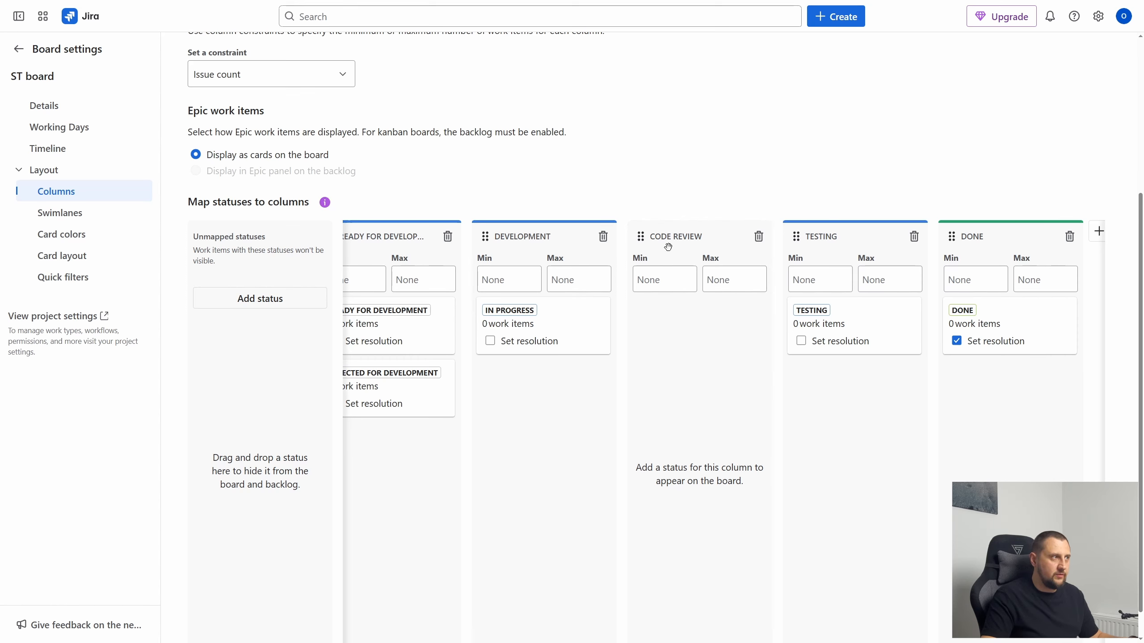
scroll(510, 154, up, 5)
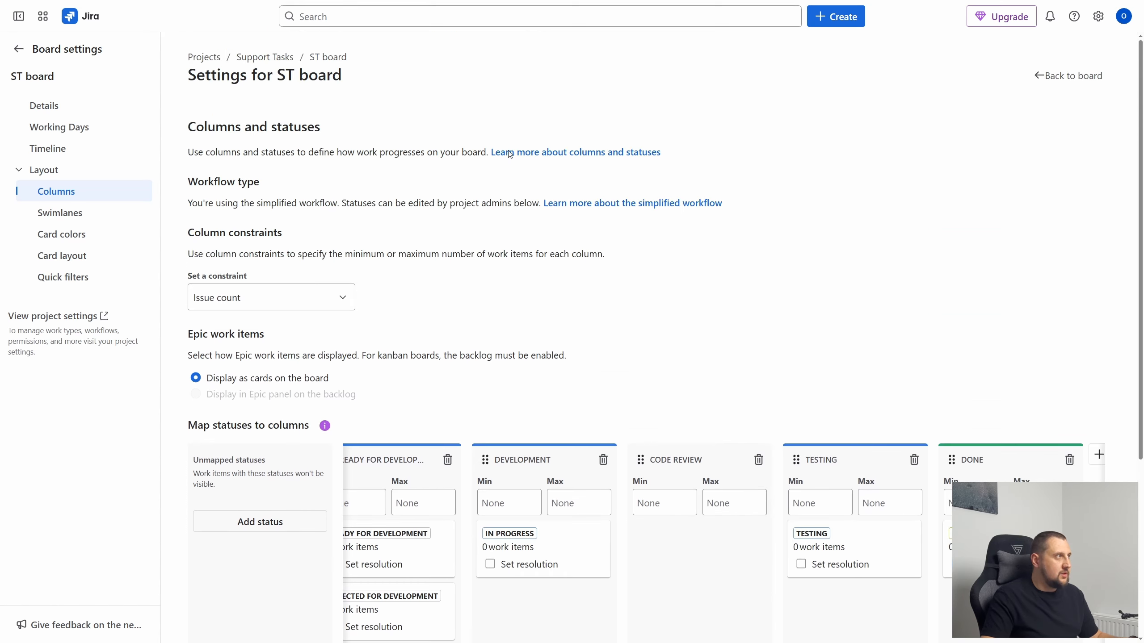
scroll(595, 373, down, 5)
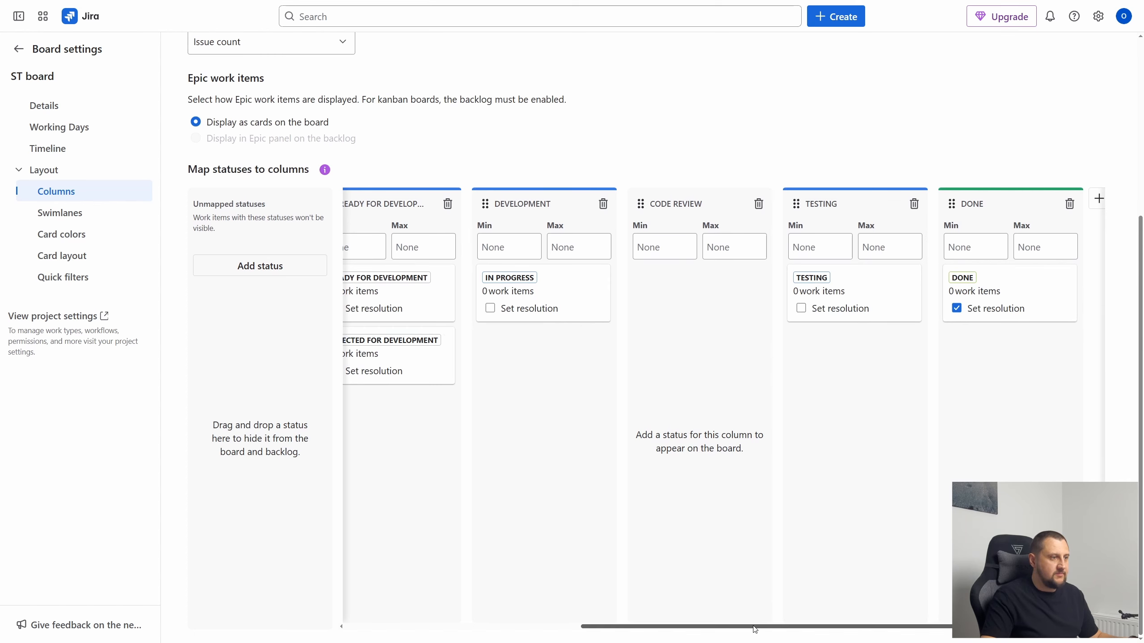
- Return from the board settings to the ST board and create a task named "Task #1 from backlog" in the Backlog column
drag(753, 628, 778, 629)
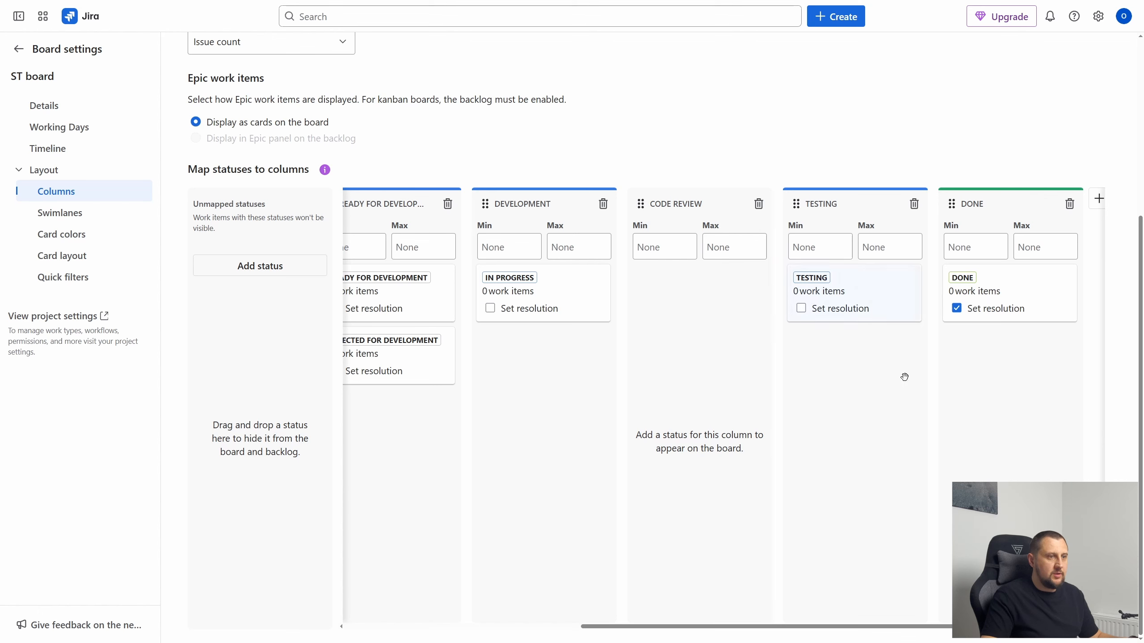
drag(782, 628, 547, 629)
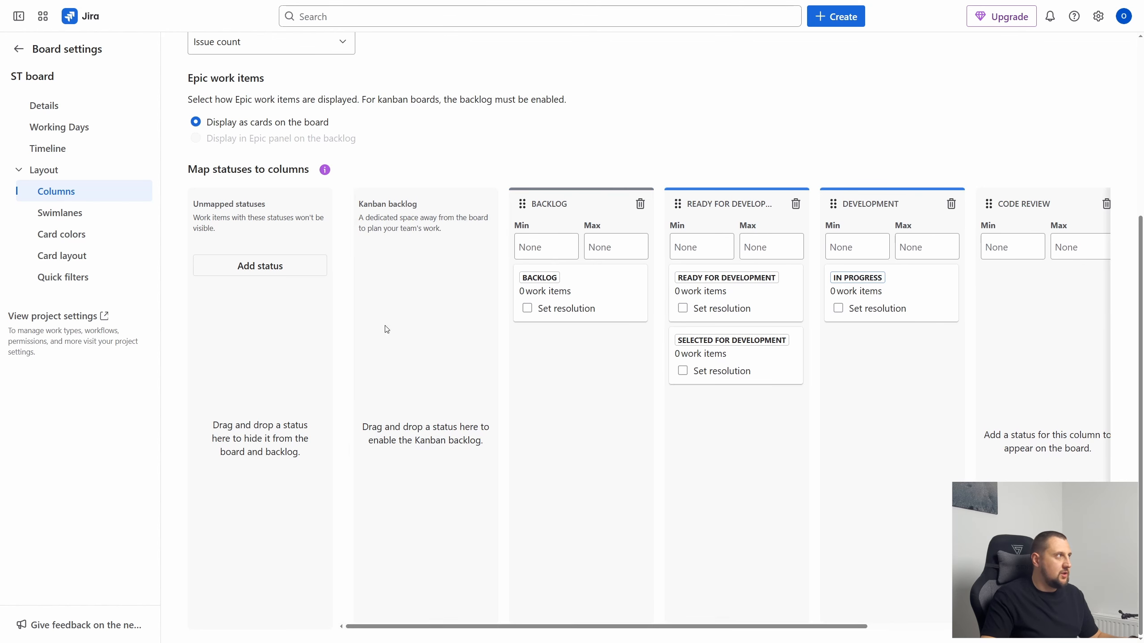
click(19, 49)
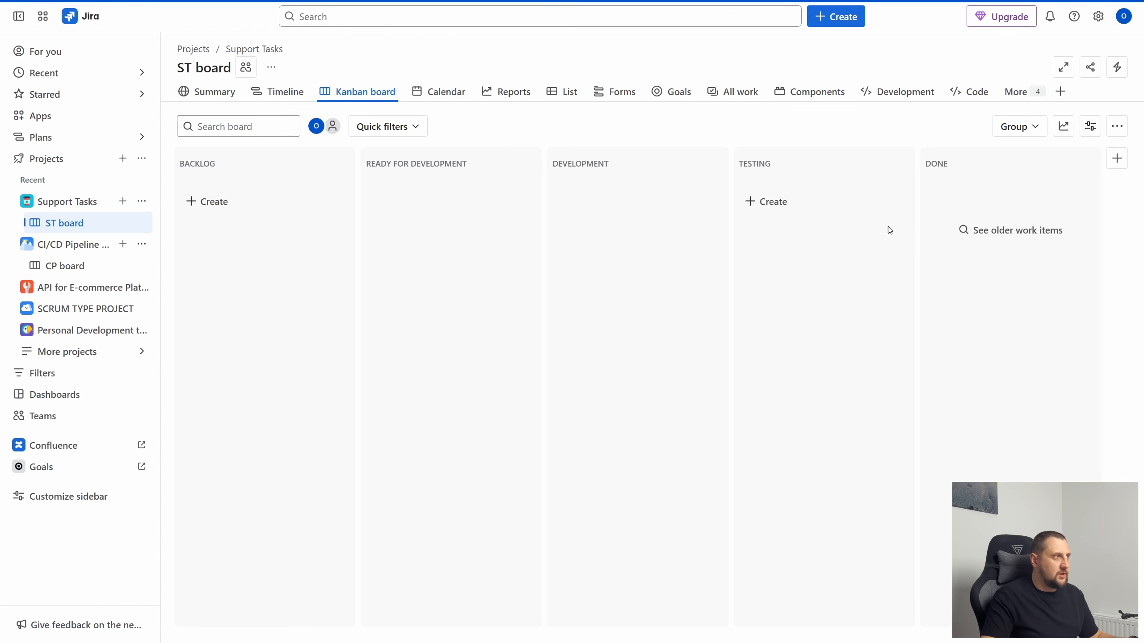
click(212, 201)
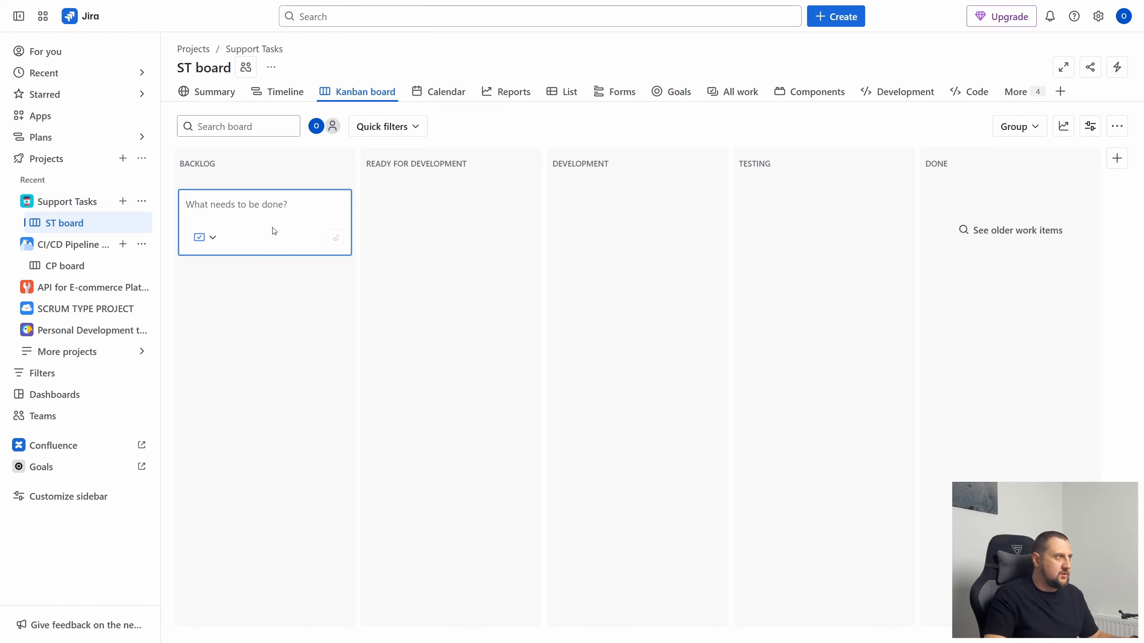
text(Ta)
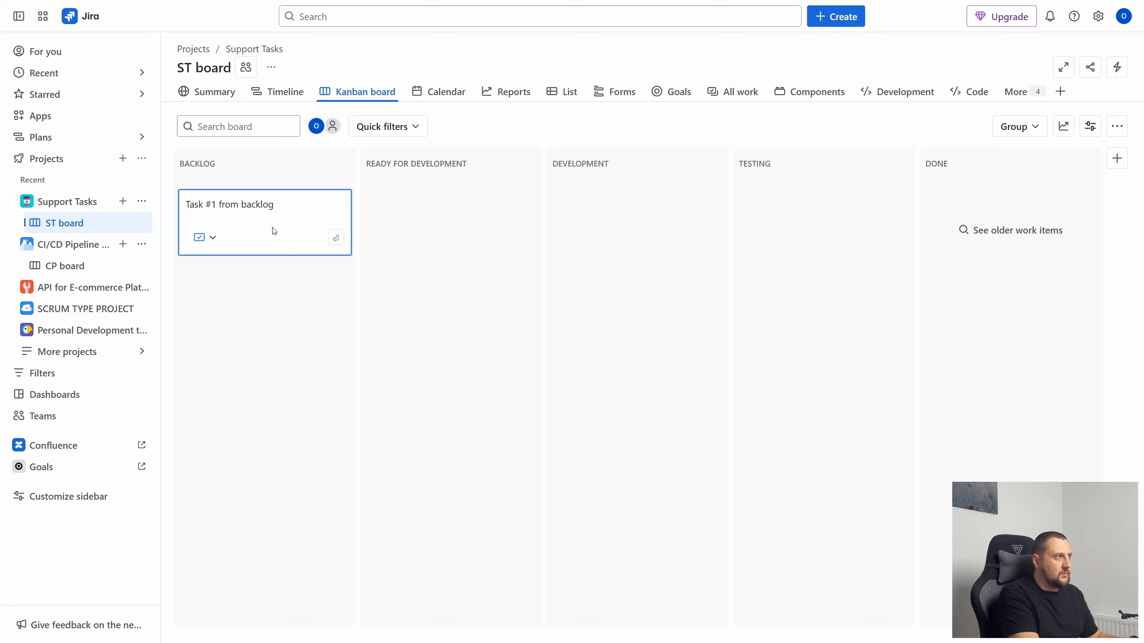
text(sk #1 from backlog)
key(Return)
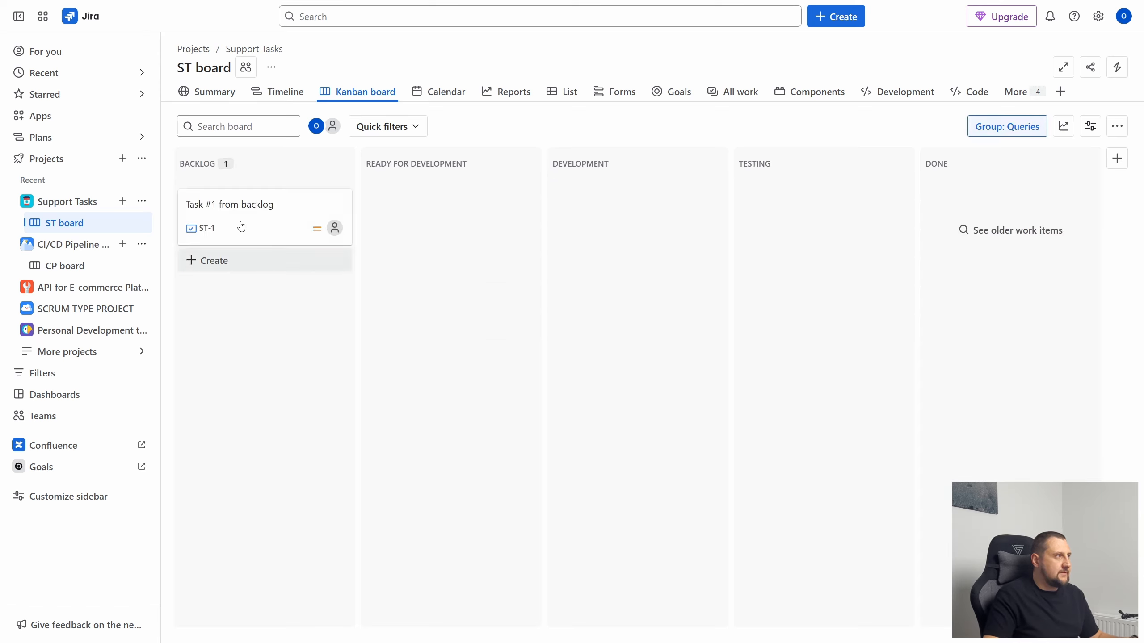
- Open "Task #1 from backlog", view the workflow behind its status, and bring that workflow up in the workflow editor
click(228, 205)
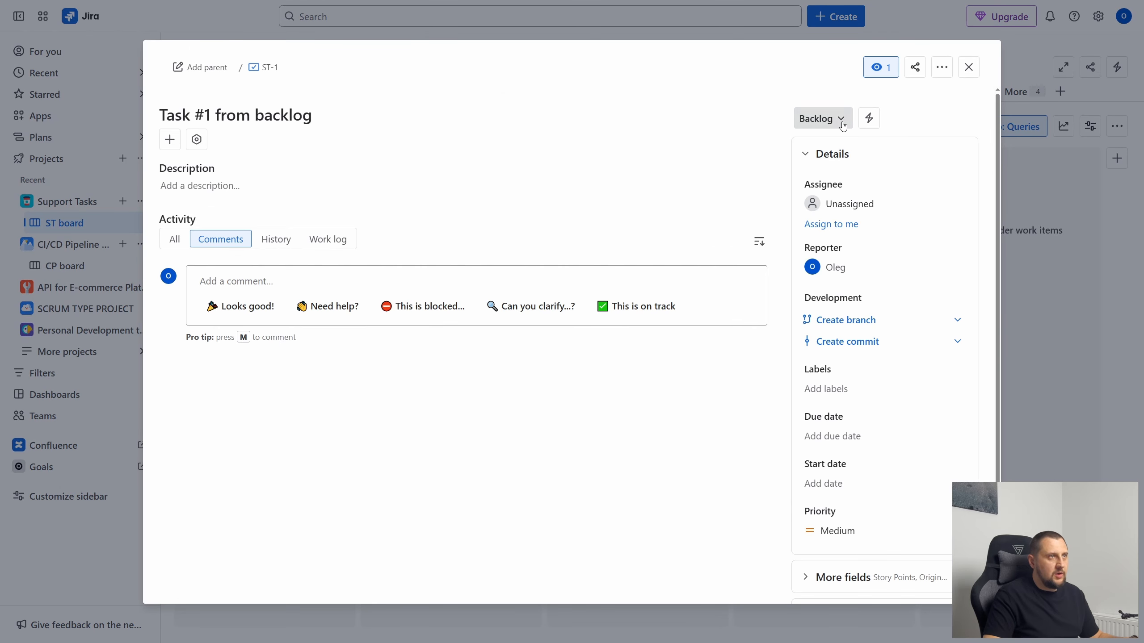
click(843, 126)
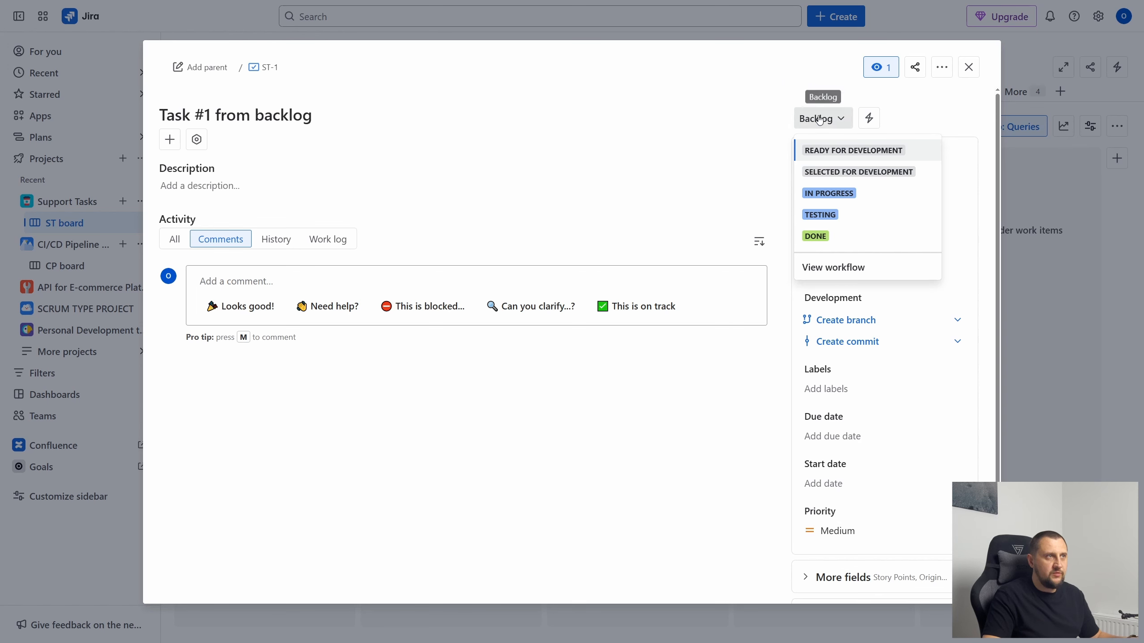
click(833, 268)
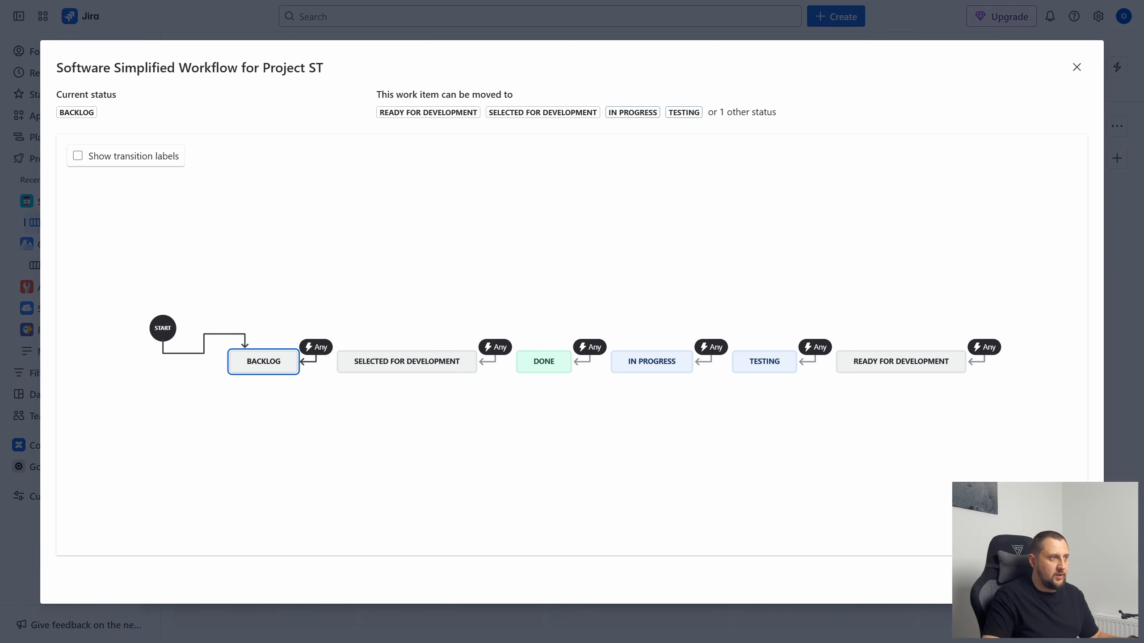
key(Escape)
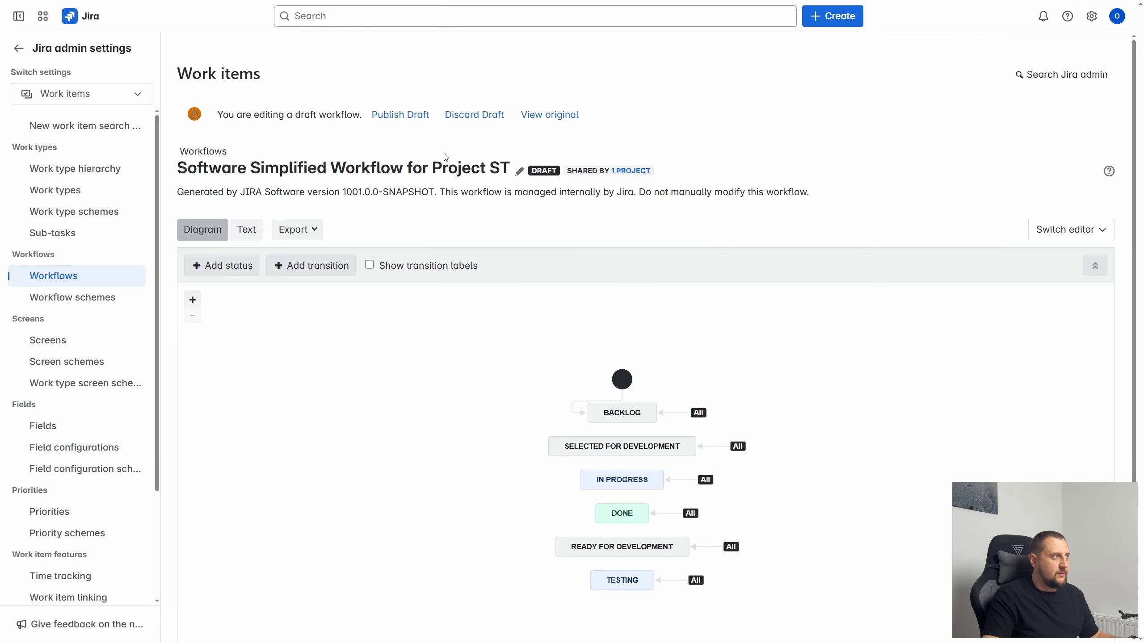
- Add the existing Code Review status to the draft workflow, allowing all statuses to transition to it
scroll(782, 320, down, 1)
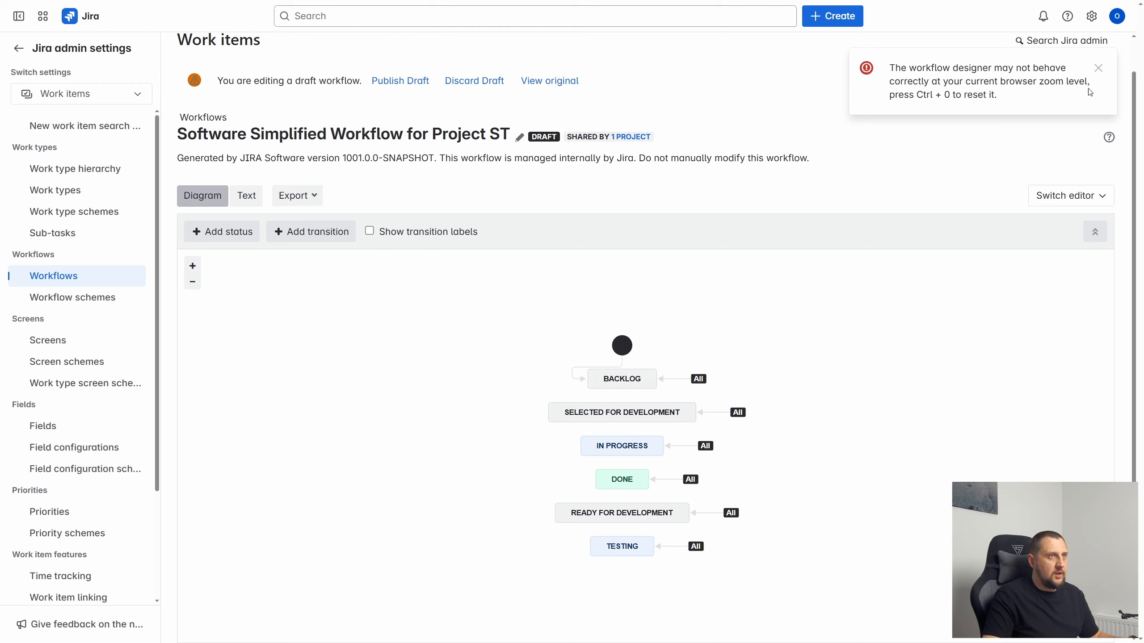
click(1100, 66)
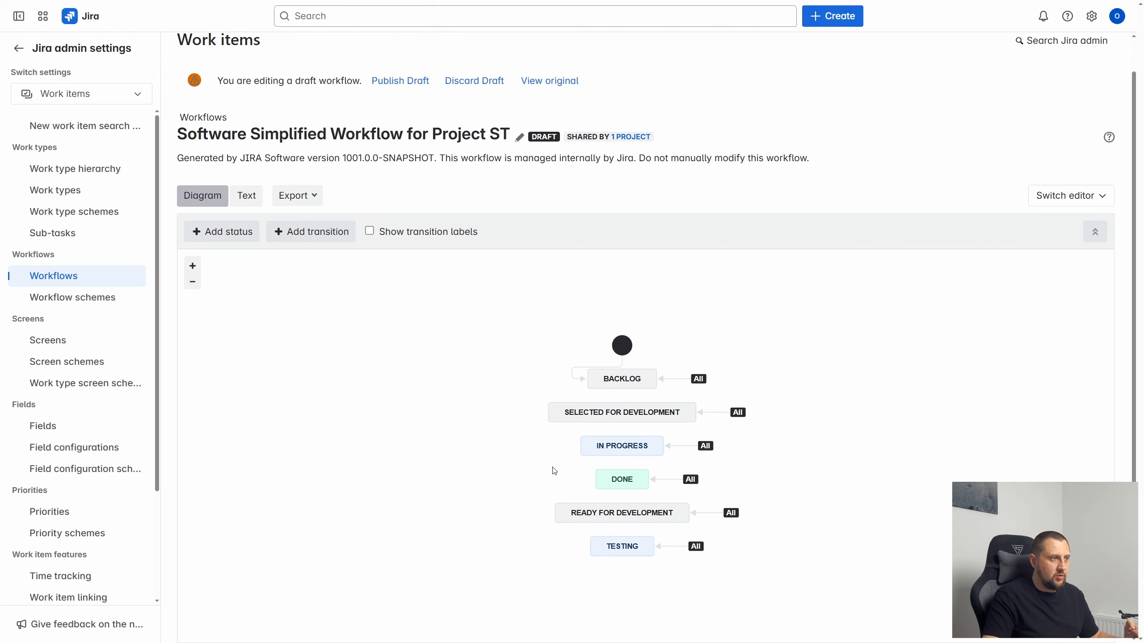
click(233, 238)
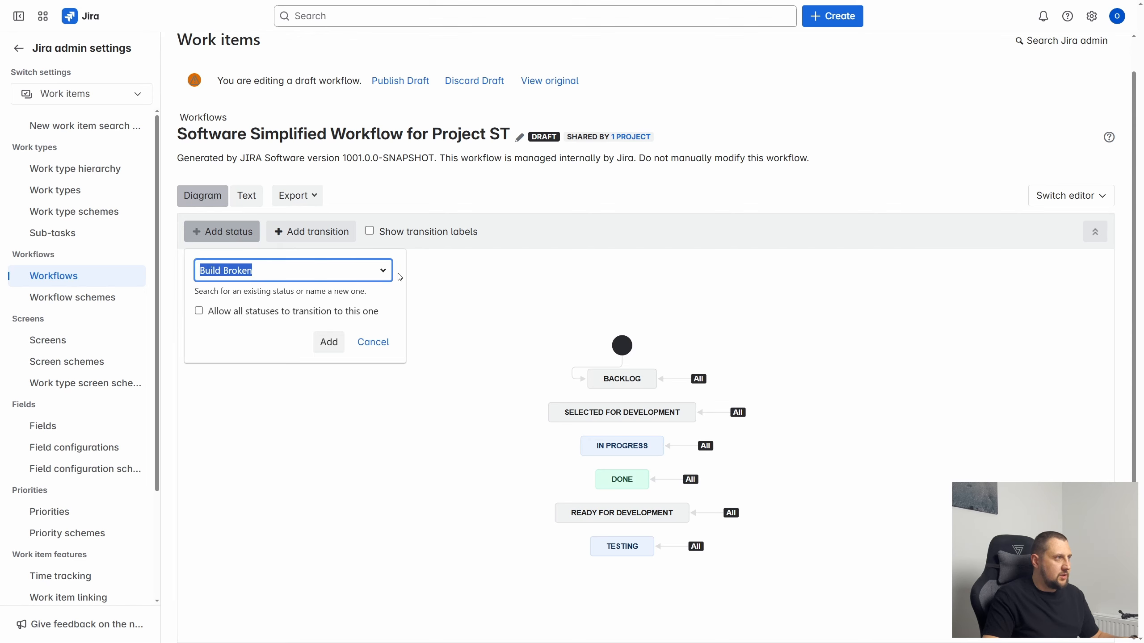
click(382, 272)
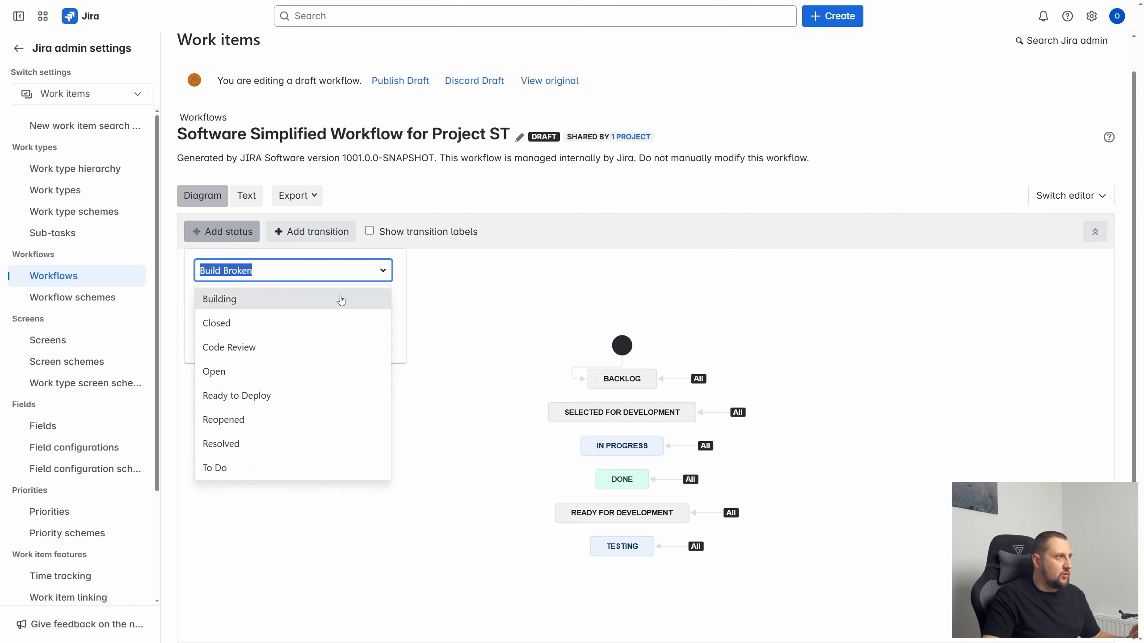
click(258, 357)
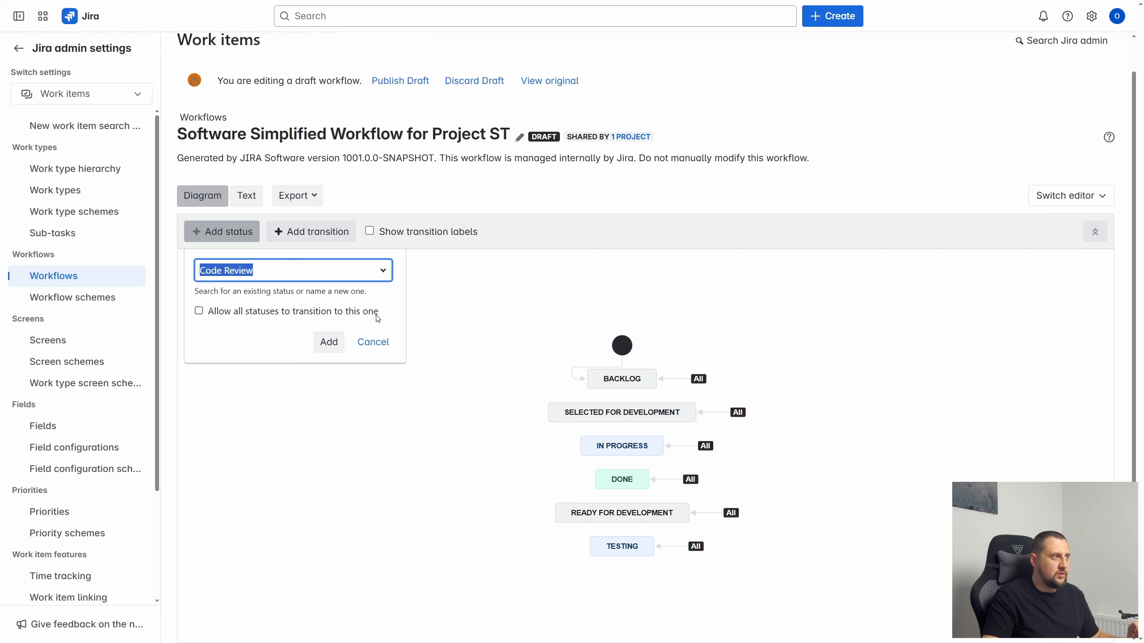
click(200, 312)
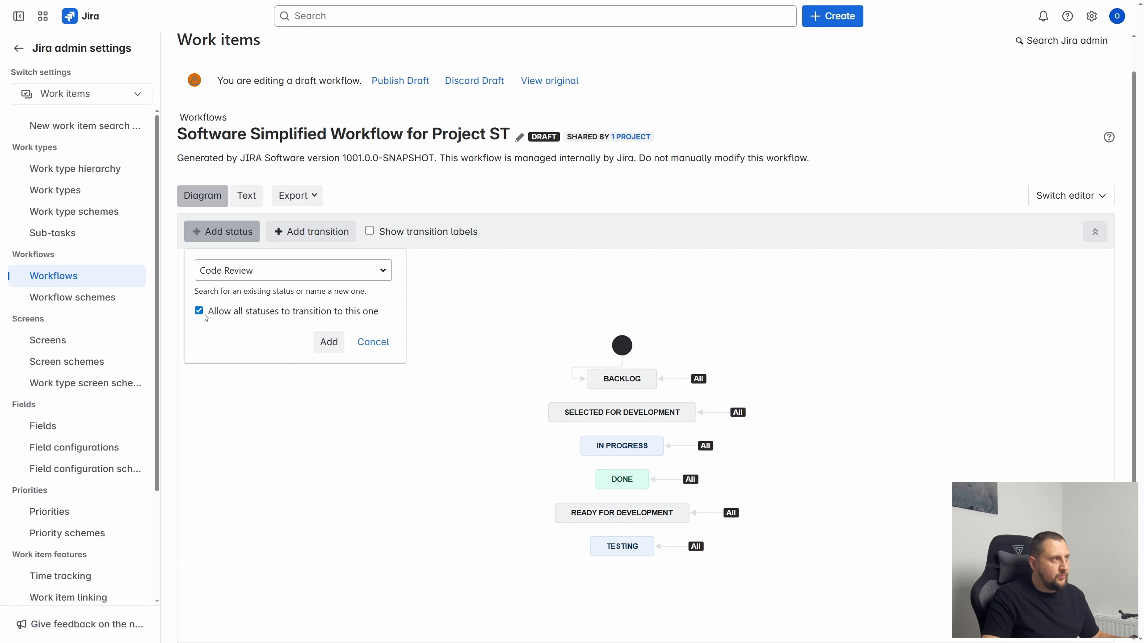
click(328, 342)
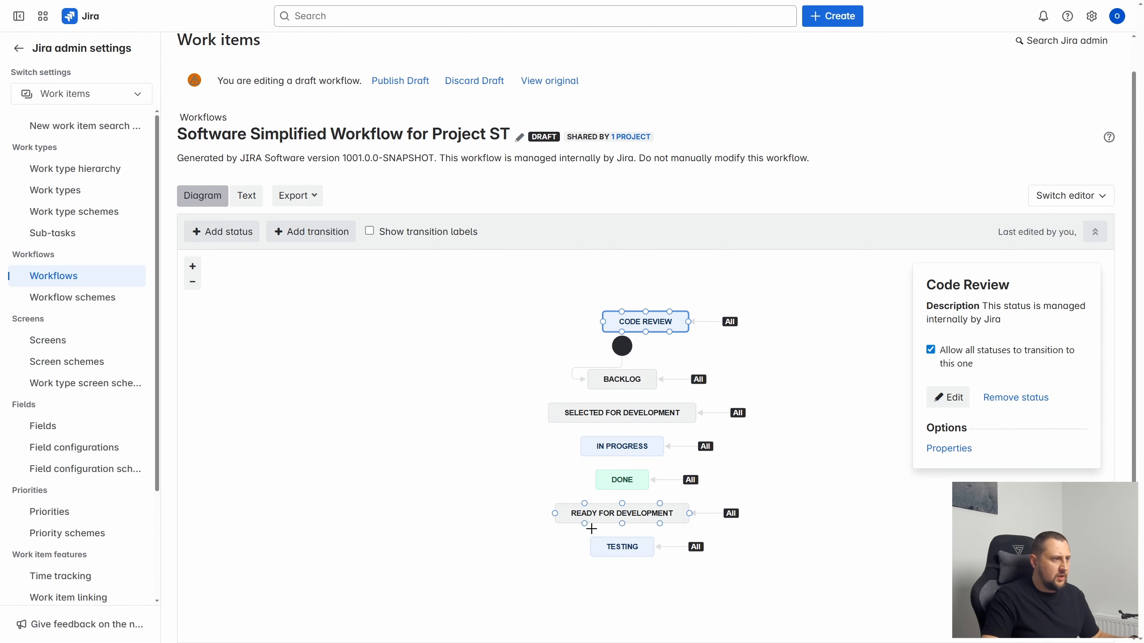
- Rearrange the workflow diagram so Code Review sits below In Progress, followed by Testing, Ready for Development and Done
drag(614, 546, 628, 615)
click(624, 483)
drag(625, 484, 634, 547)
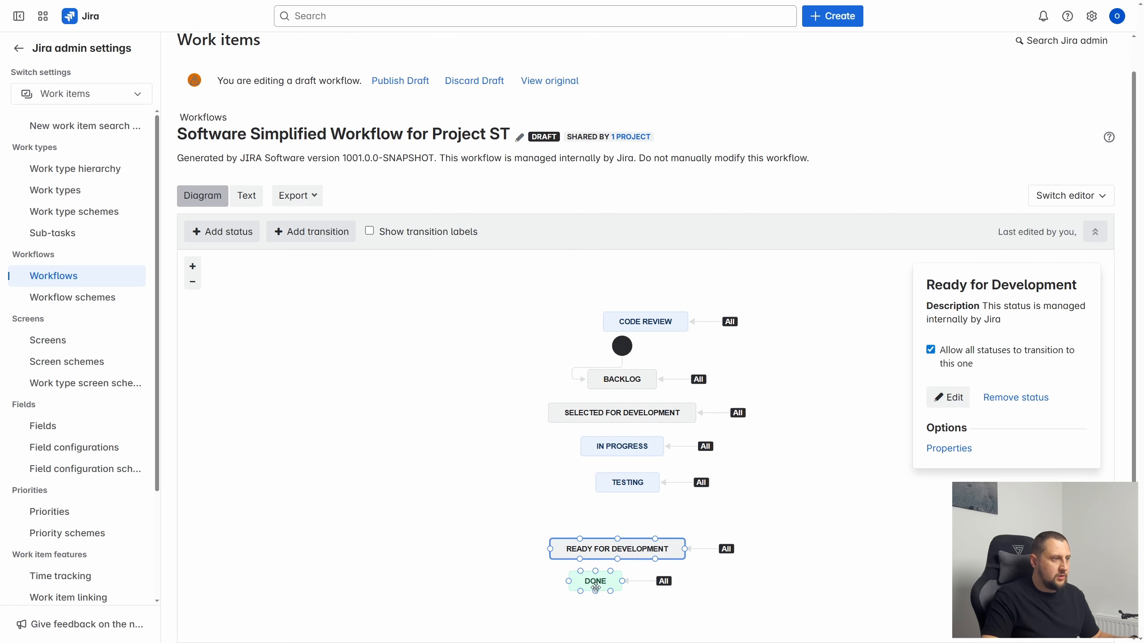
drag(595, 582, 633, 613)
drag(657, 543, 660, 579)
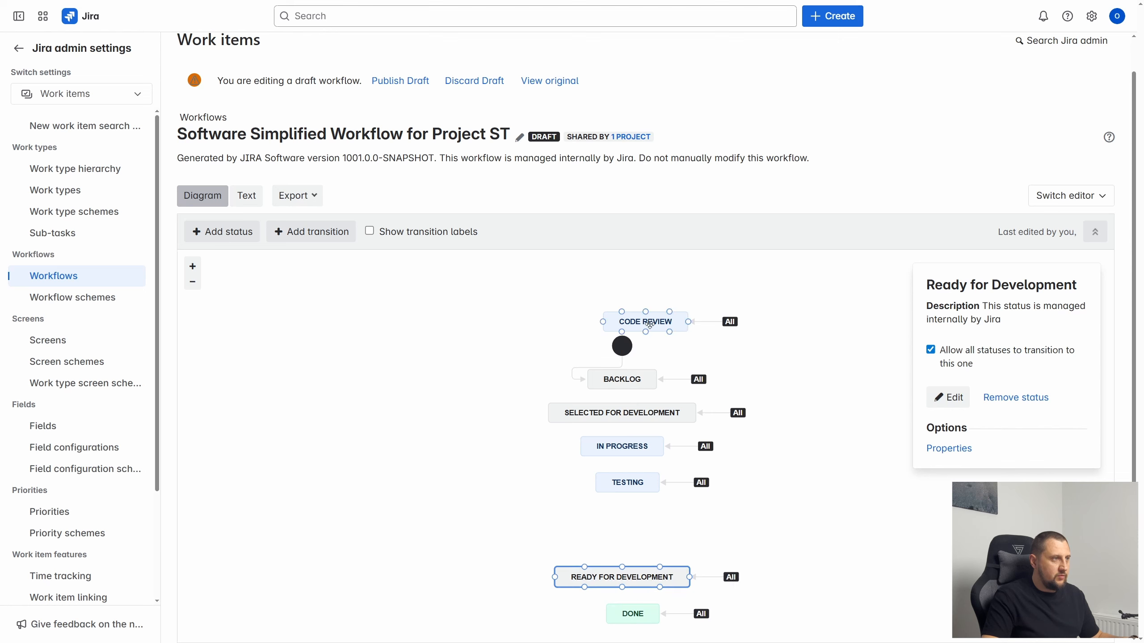
drag(653, 315, 526, 506)
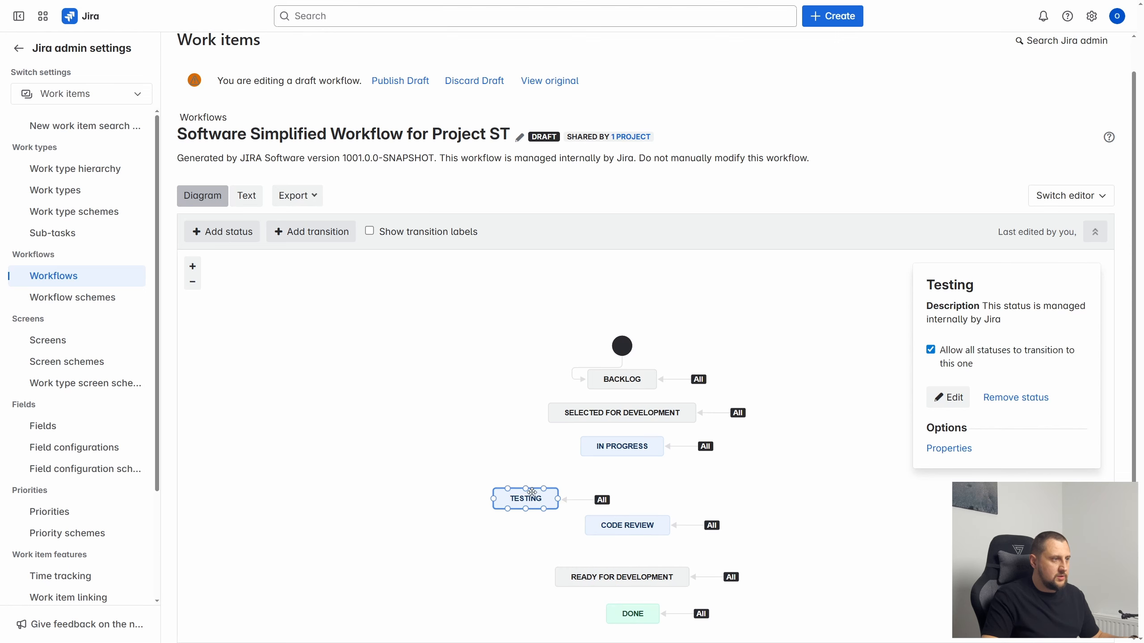
drag(650, 522, 646, 470)
click(519, 507)
drag(519, 508, 606, 514)
drag(623, 582, 617, 546)
drag(637, 613, 627, 591)
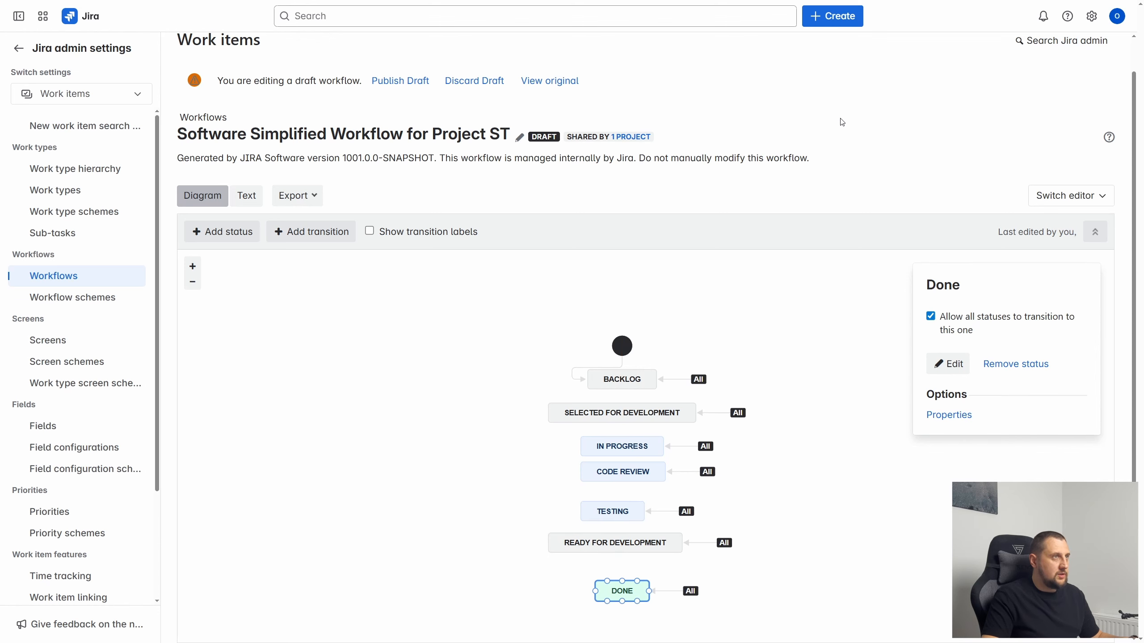
- Publish the draft workflow for Project ST, saving a backup copy of the current one
click(405, 85)
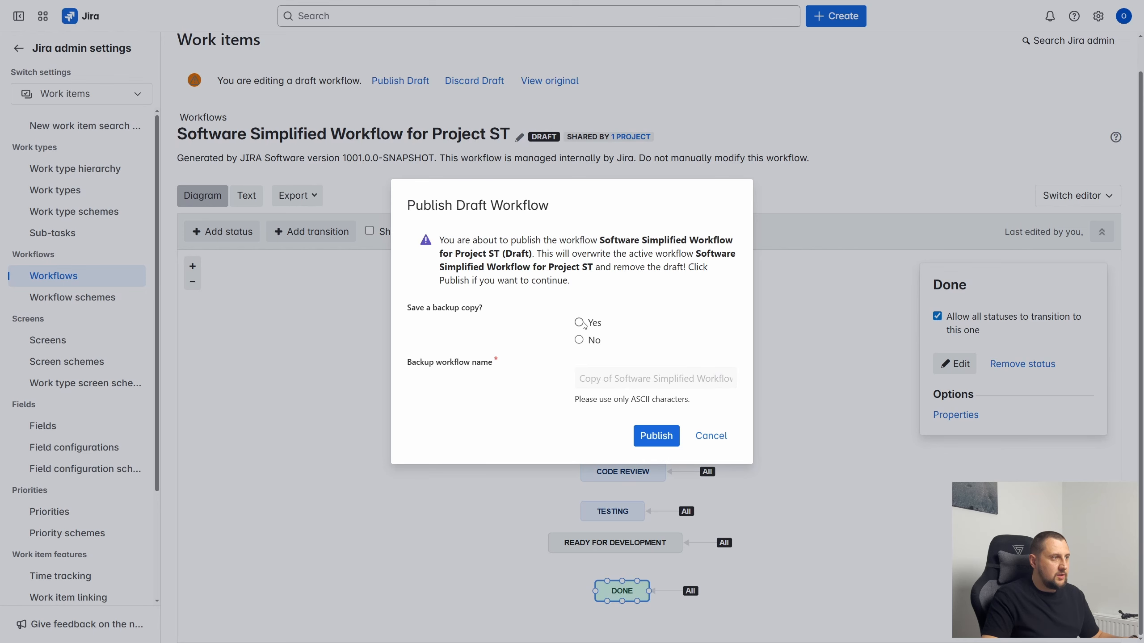
click(580, 322)
click(656, 435)
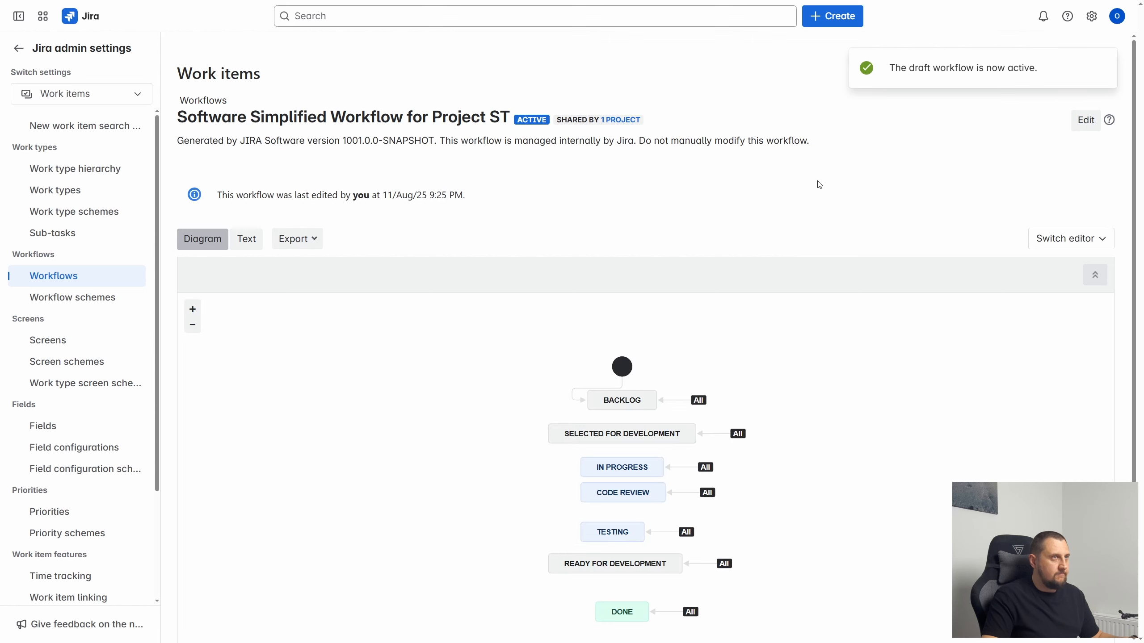
- Go back to "Task #1 from backlog", check which statuses it can be moved to, and close it
click(20, 52)
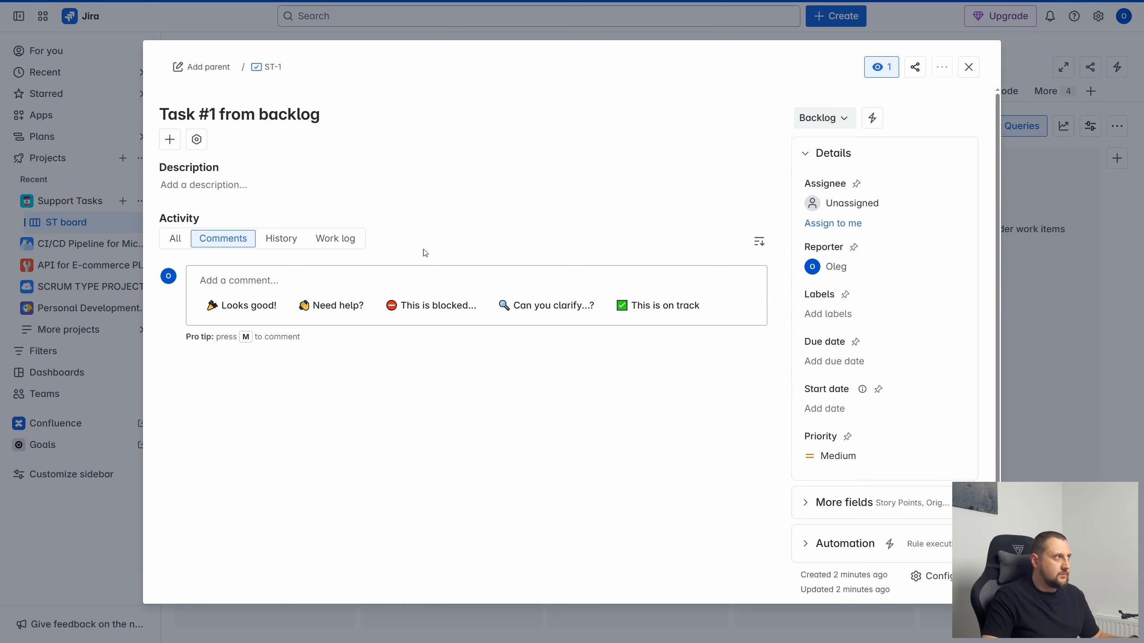
click(824, 118)
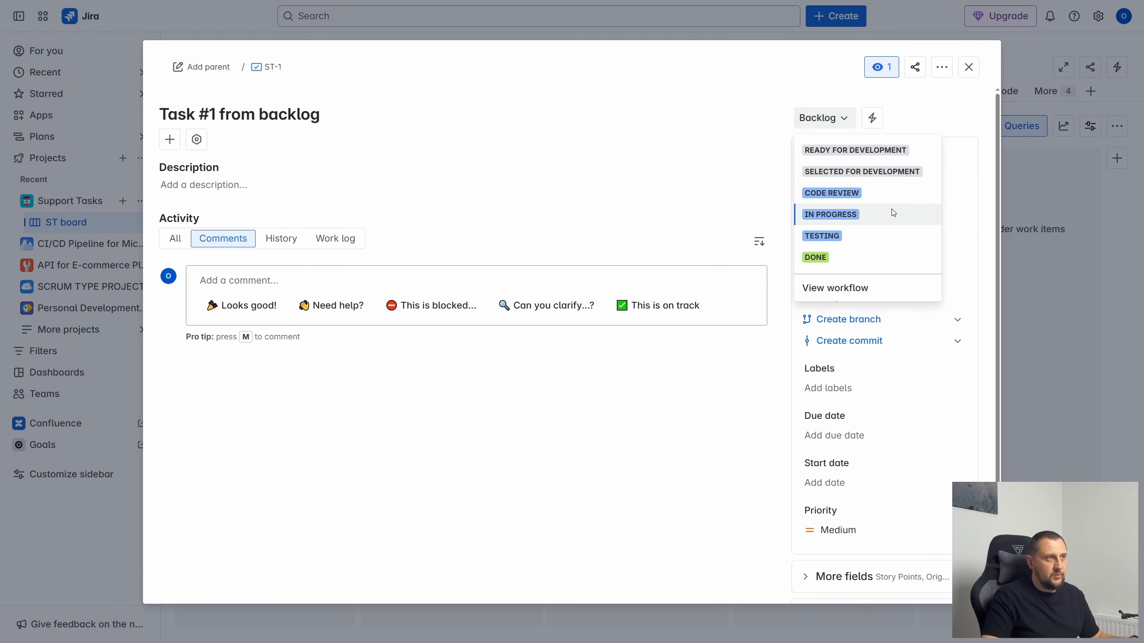
click(1023, 163)
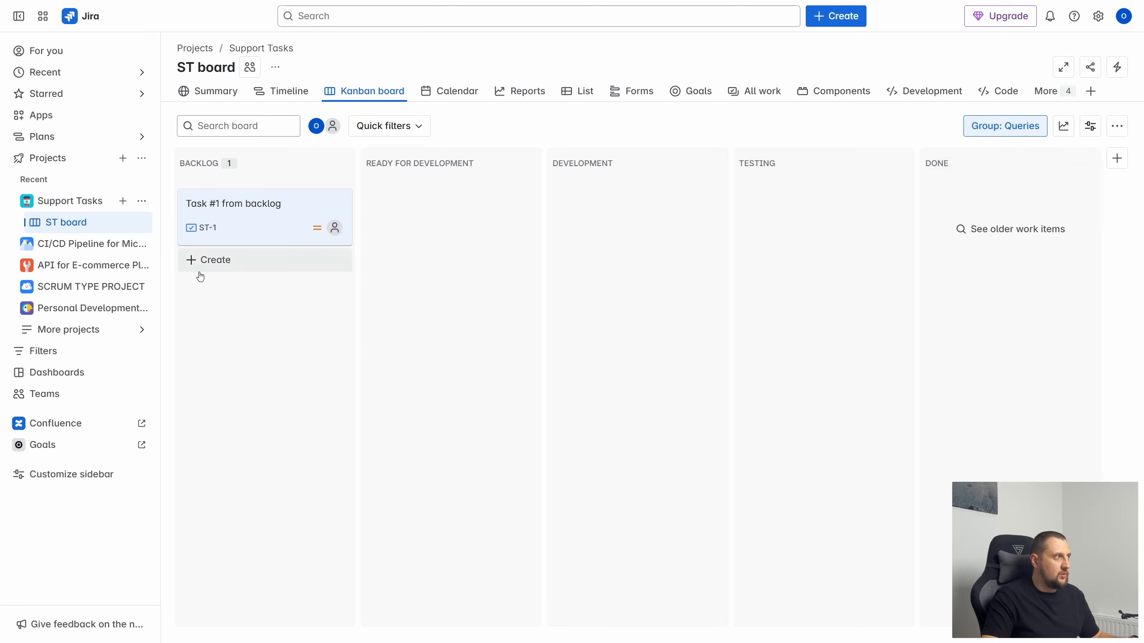
- Open the ST board's column settings and map the unmapped Code Review status to the Code Review column
click(141, 222)
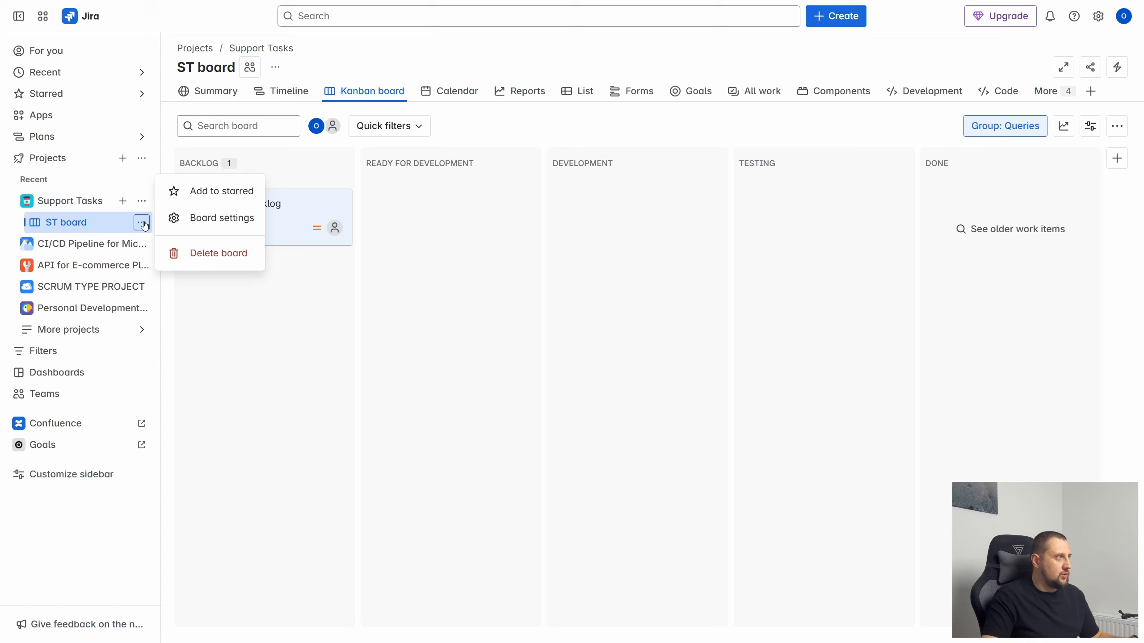
click(224, 219)
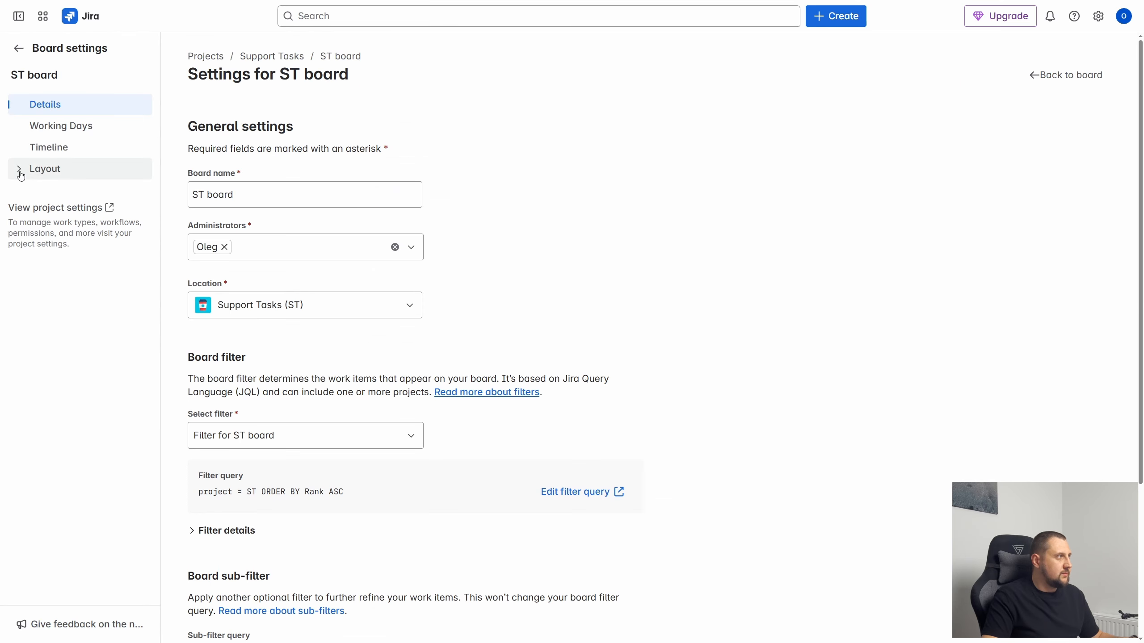
click(52, 168)
click(71, 190)
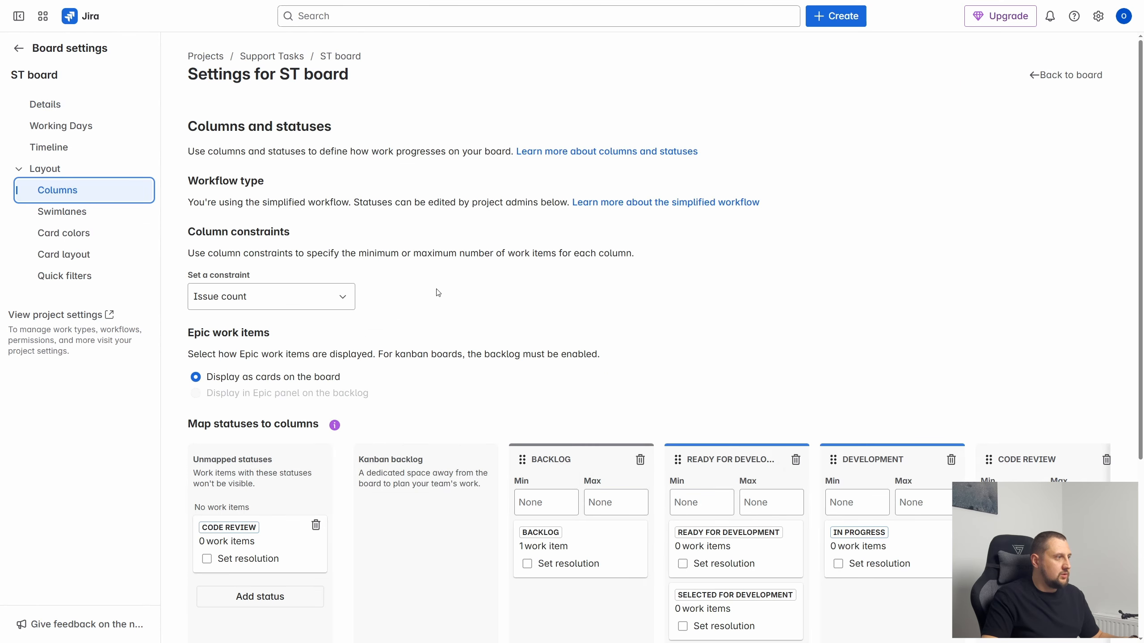
scroll(439, 293, down, 4)
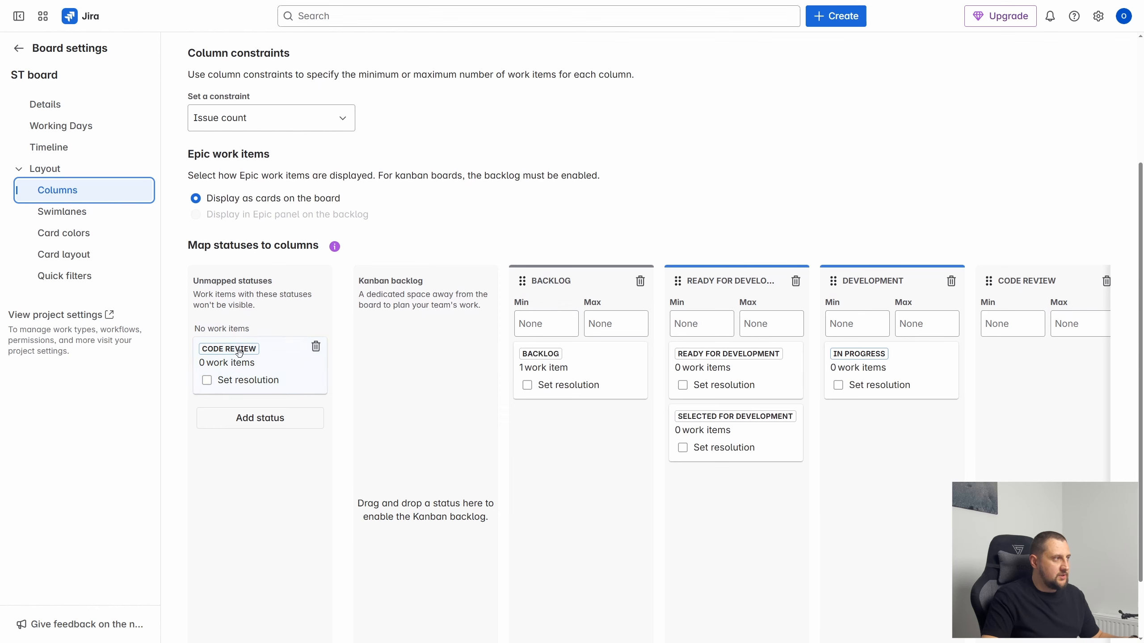
drag(252, 347, 827, 348)
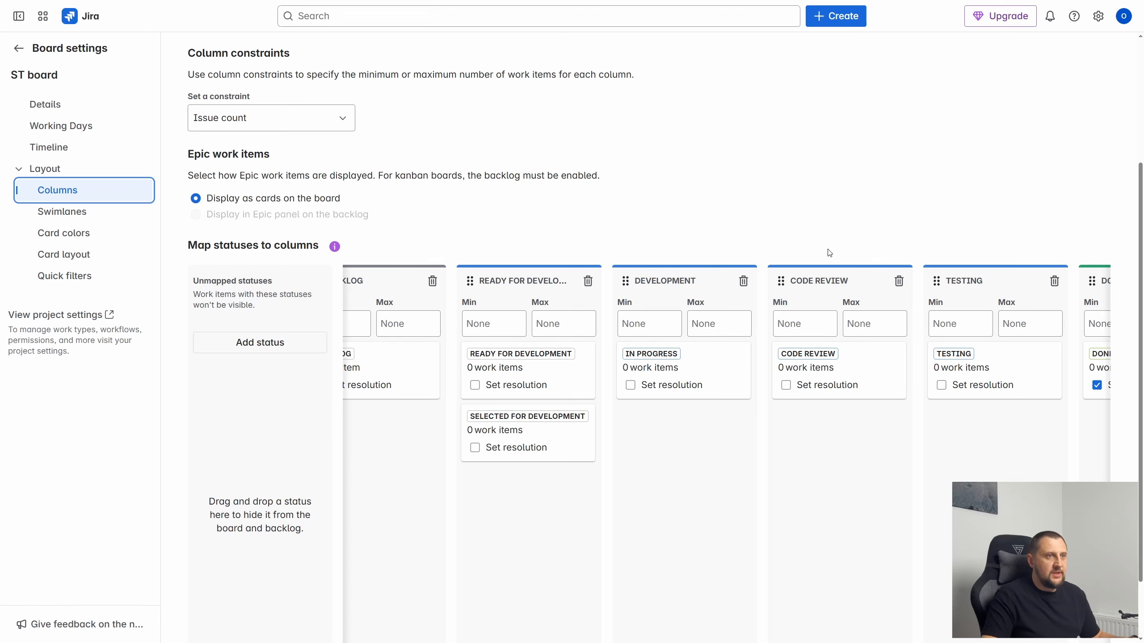
- Review the column settings, return to the ST board, and close the open task's details
scroll(863, 437, up, 4)
scroll(726, 318, down, 5)
scroll(567, 225, up, 5)
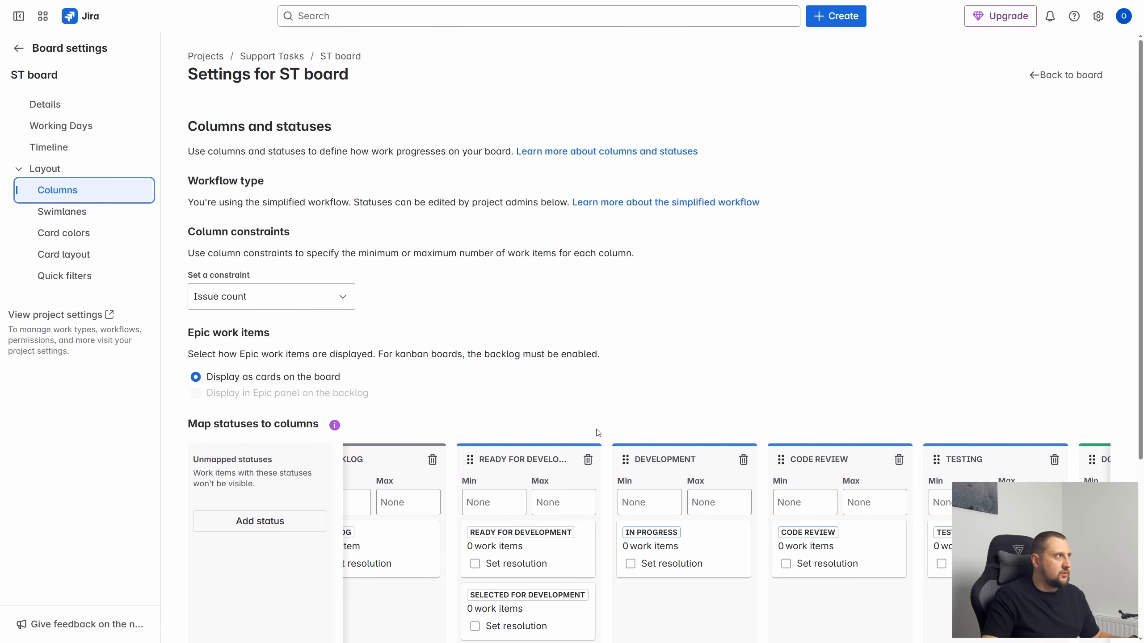
click(19, 48)
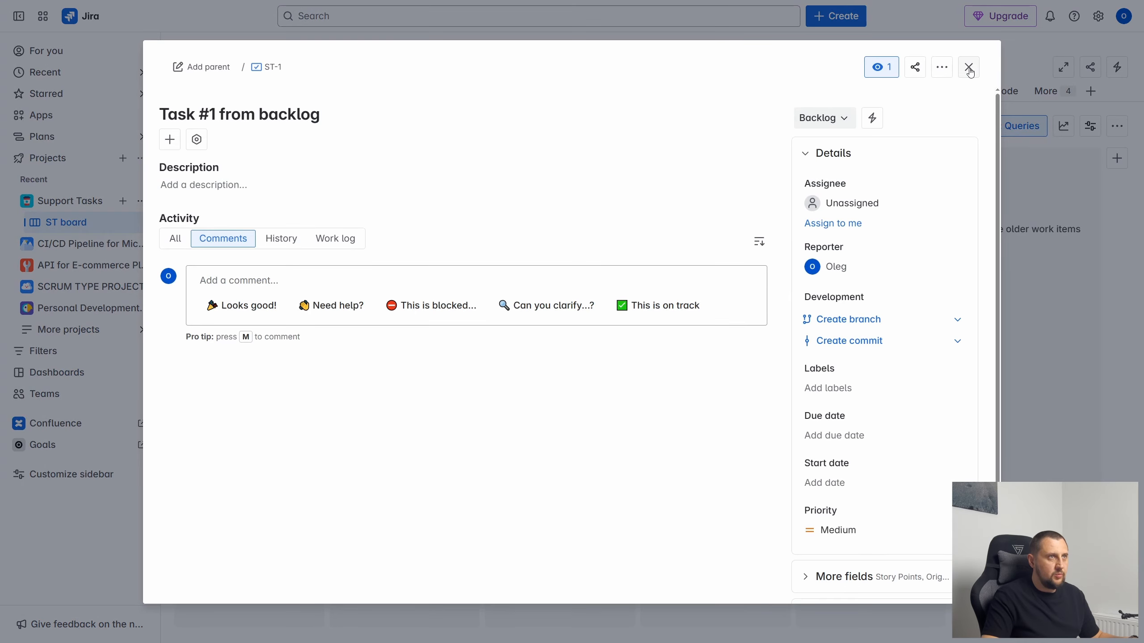
click(968, 69)
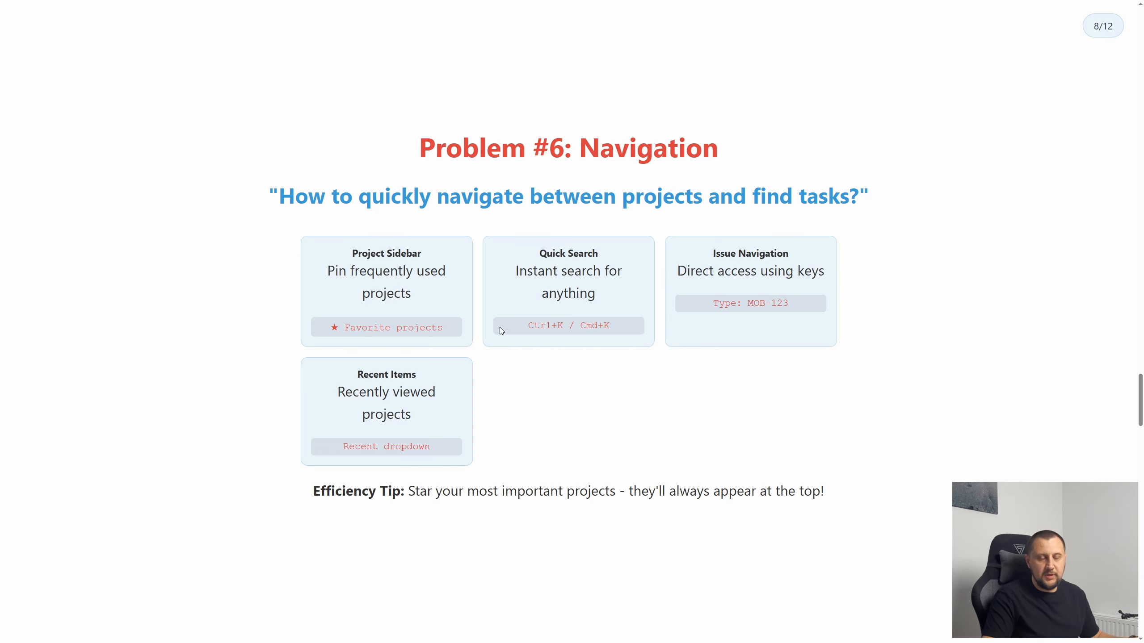
- Switch from the presentation slides back to the ST board in Jira
key(alt+Tab)
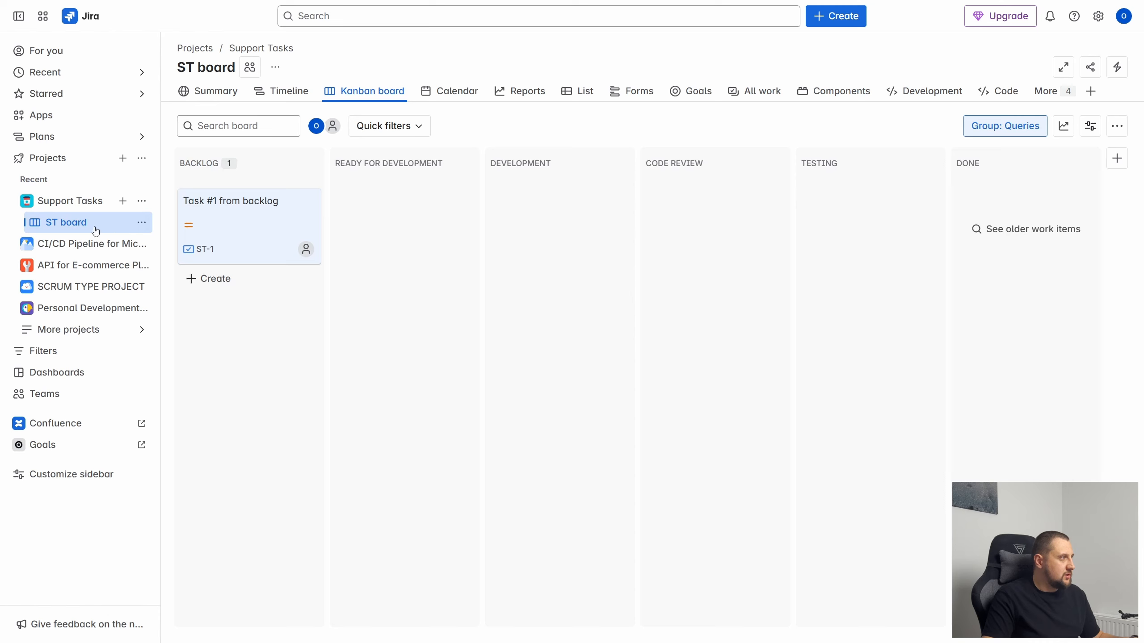
- Open project management, star CI/CD Pipeline for Microservices, "Manage multiple projects in …" and My discovery project, and return to the ST board
click(66, 160)
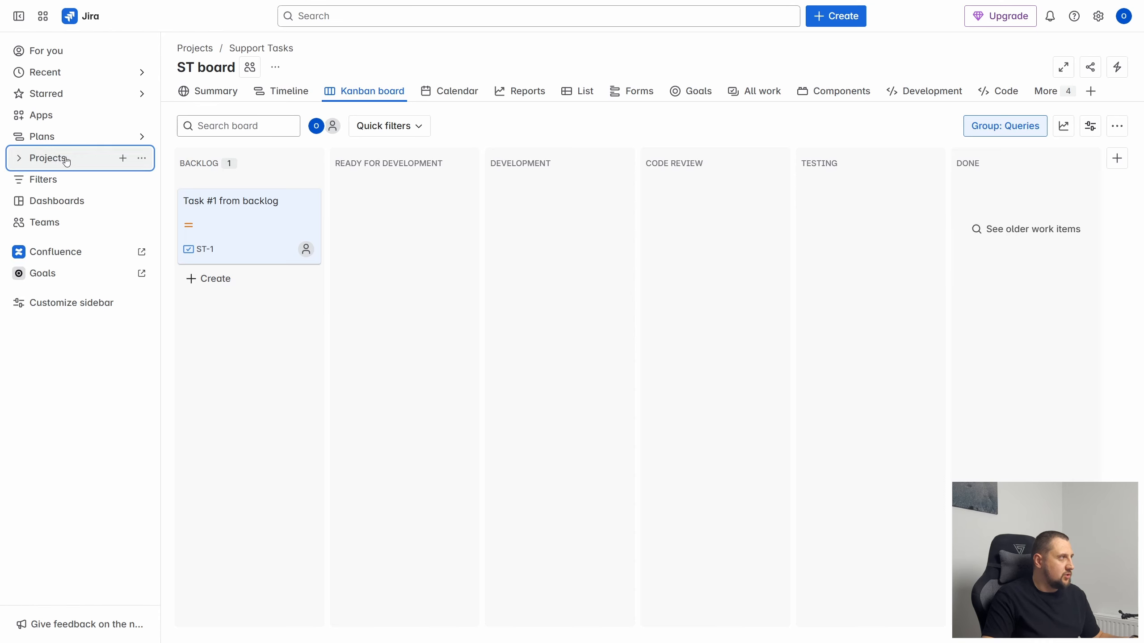
click(141, 162)
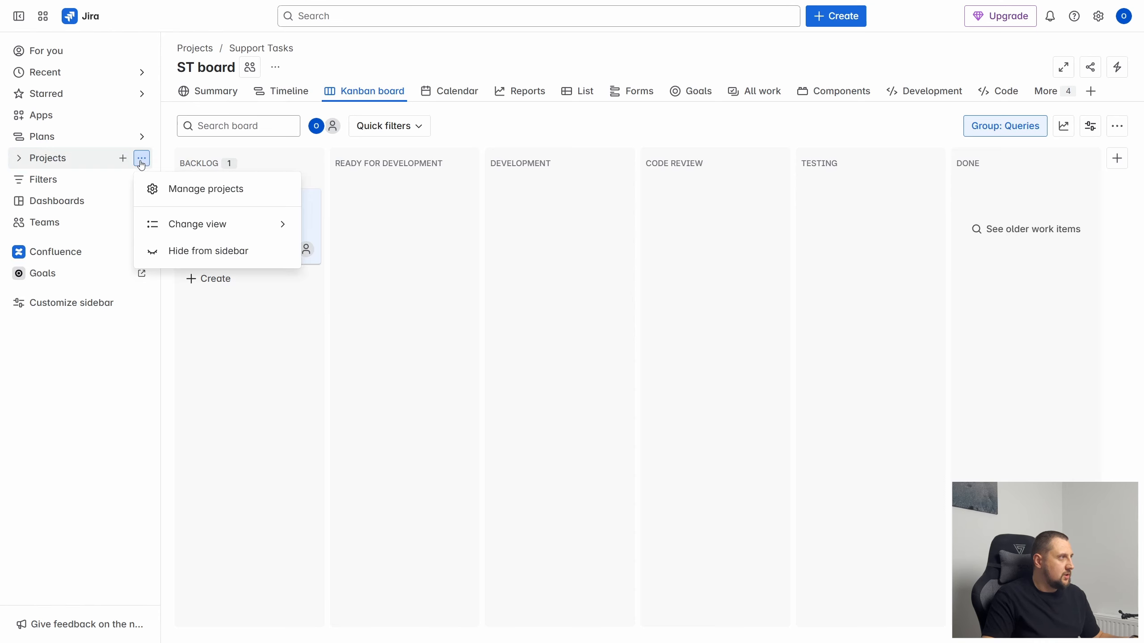
click(188, 198)
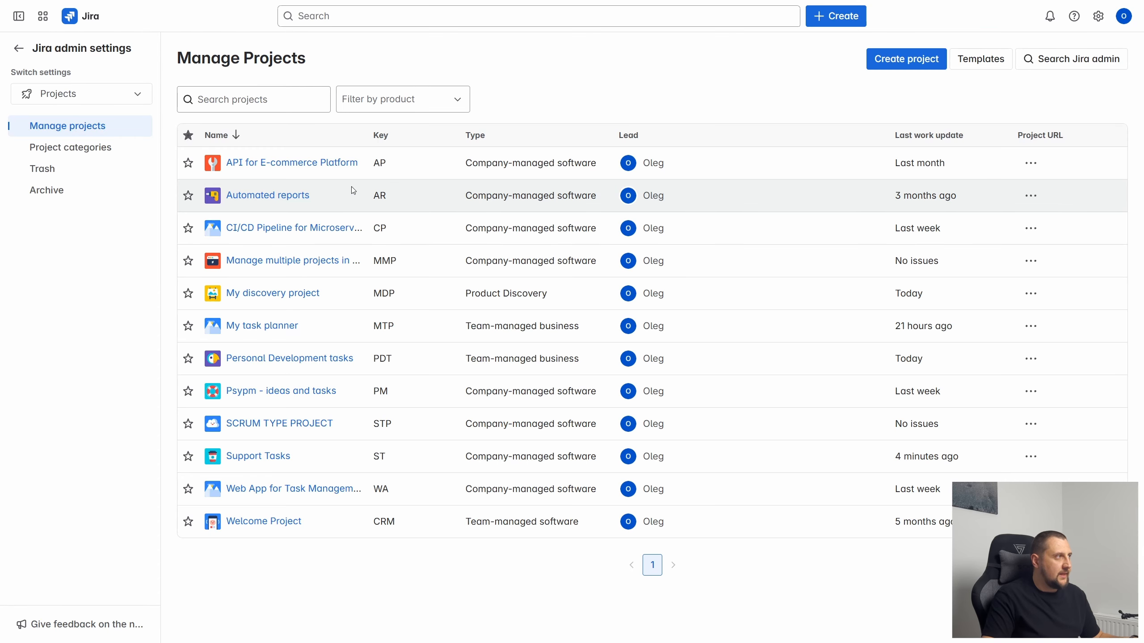
click(188, 289)
click(188, 228)
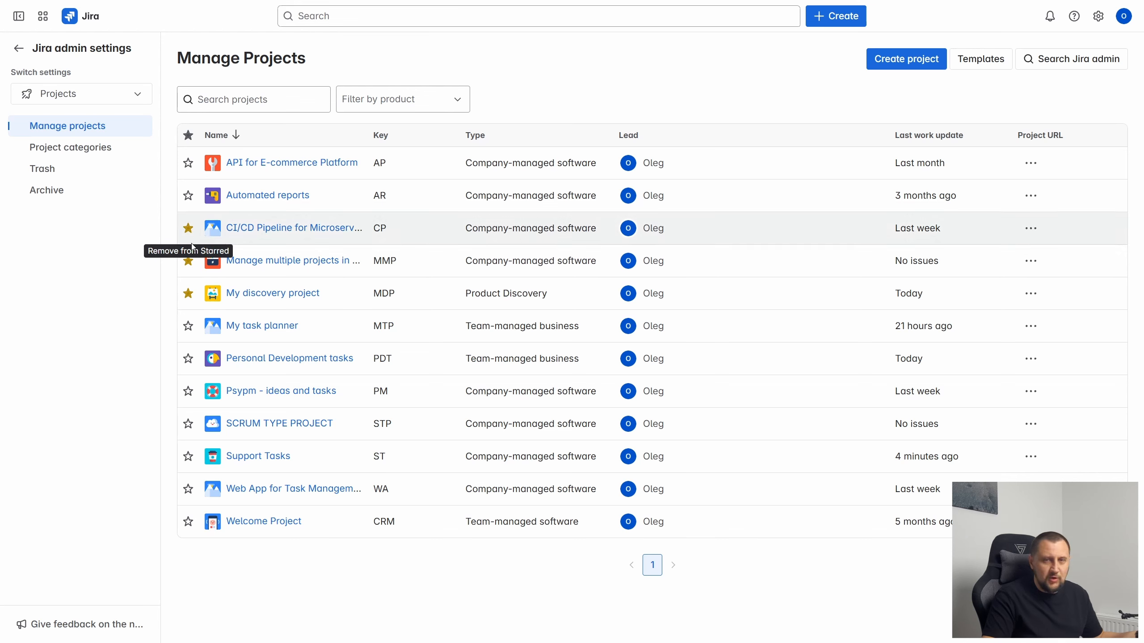
click(189, 261)
click(18, 49)
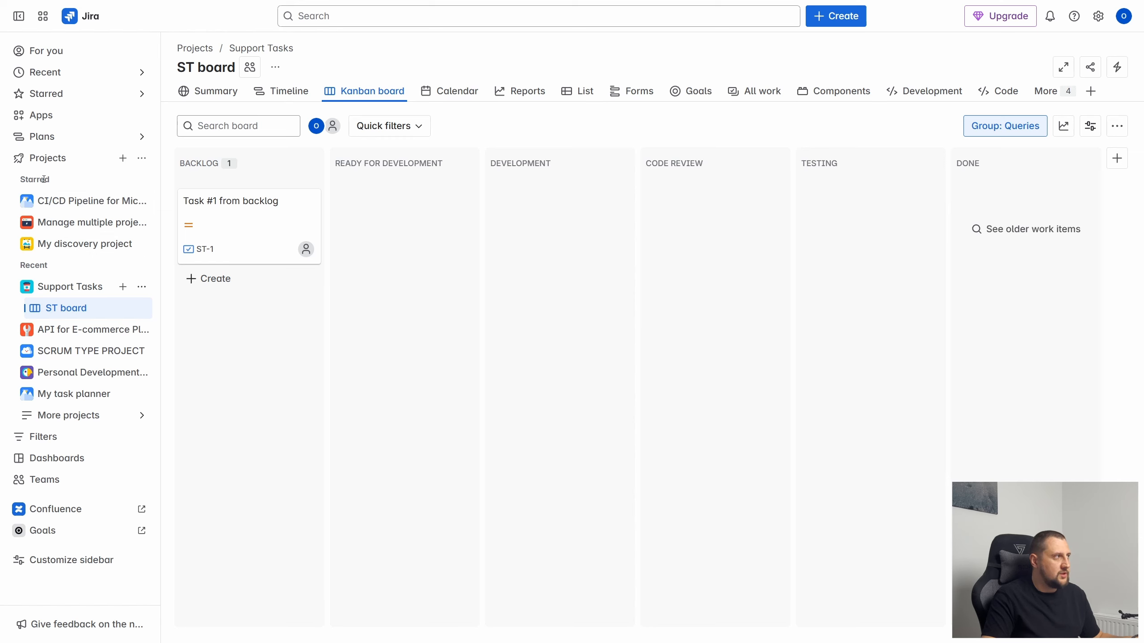
- Remove My discovery project and CI/CD Pipeline for Microservices from the starred projects and return to the ST board
click(141, 158)
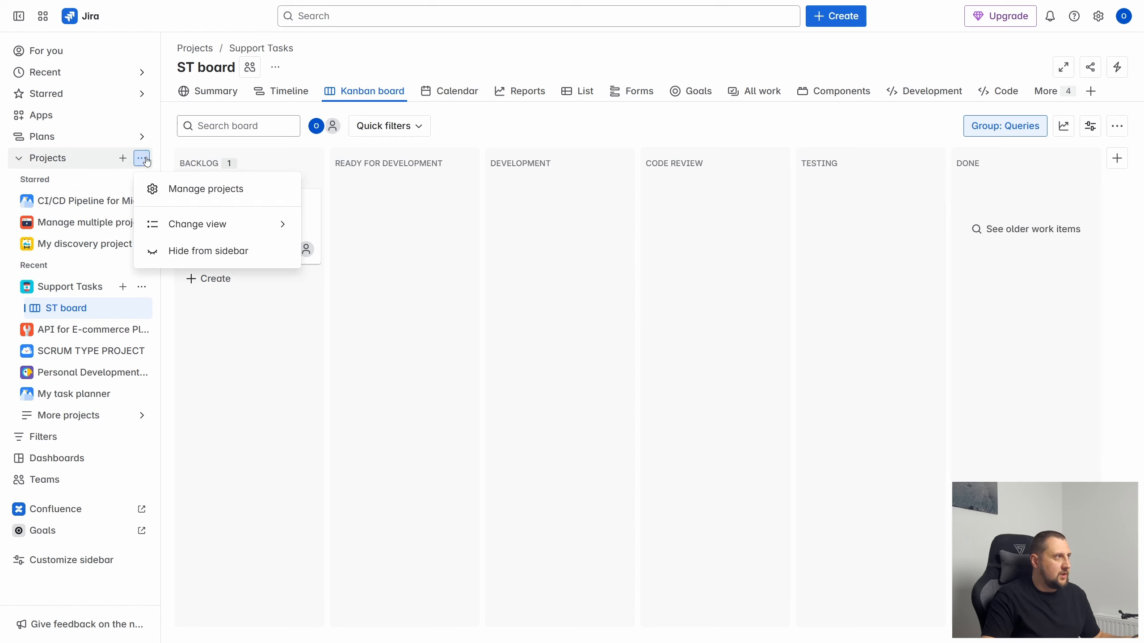
click(192, 189)
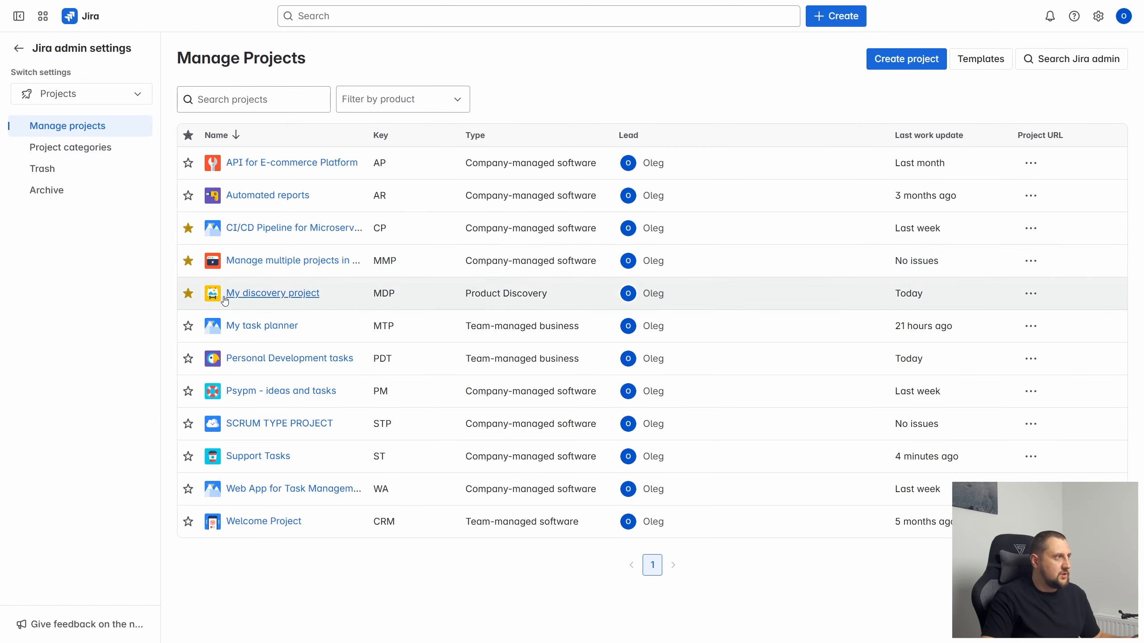
click(188, 294)
click(188, 229)
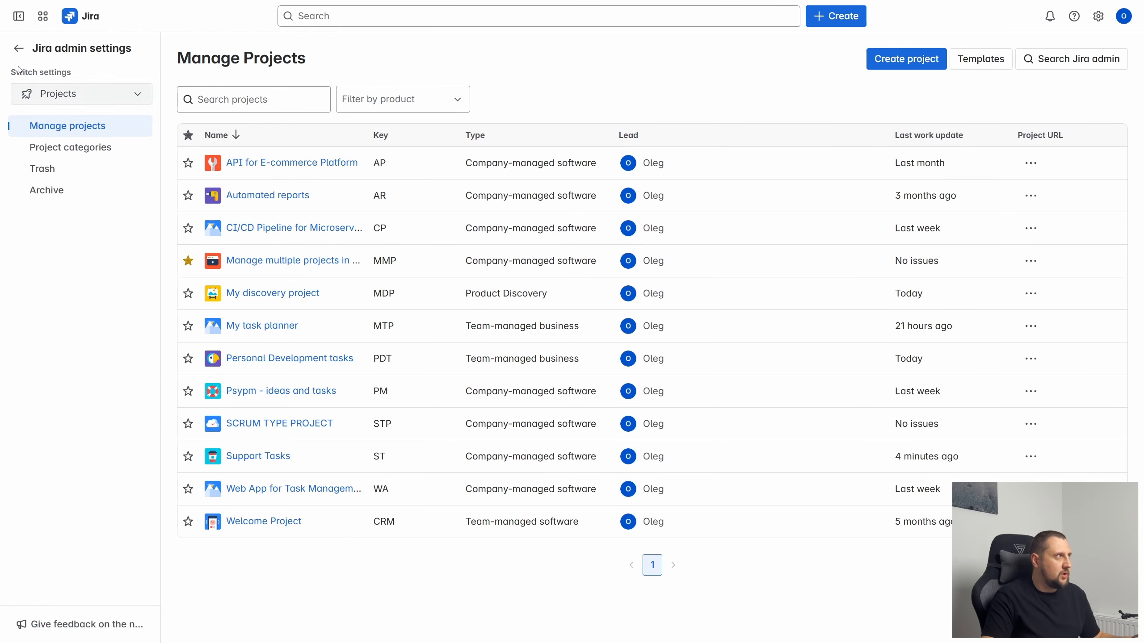
click(18, 48)
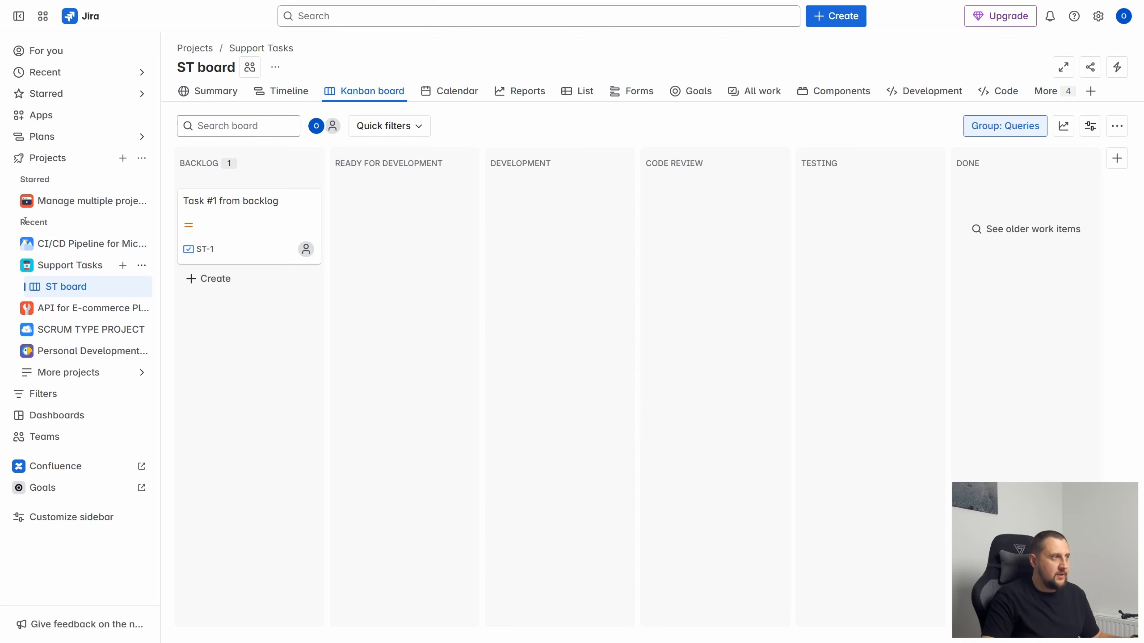
- Consult the navigation slide, try searching for "task #1" in Jira's quick command search, and close the search
key(ctrl+Tab)
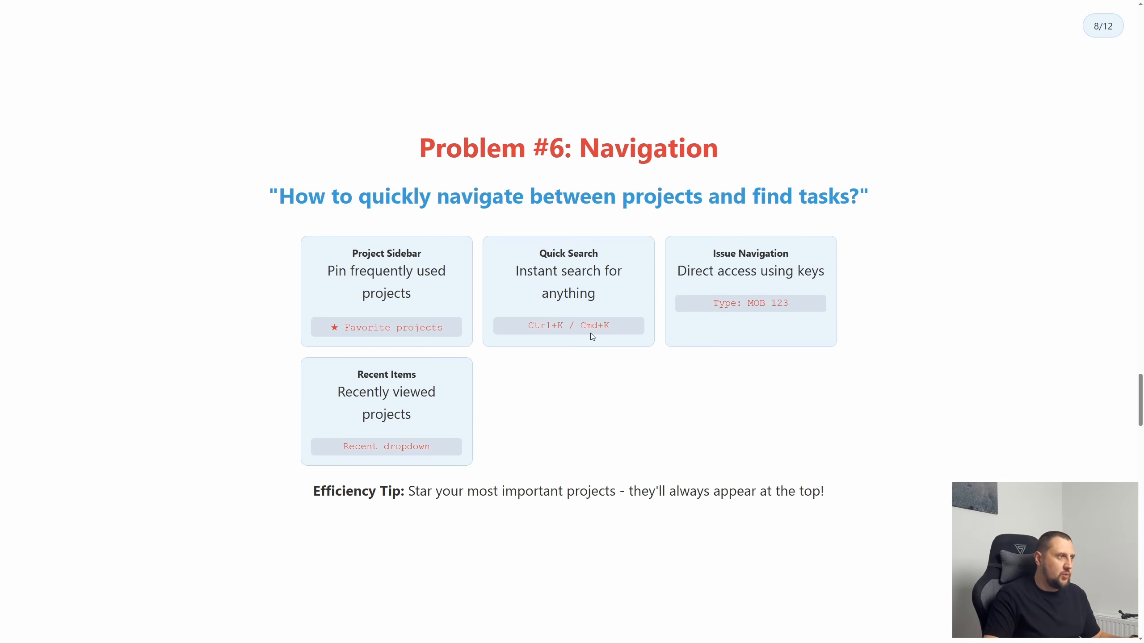
key(alt+Tab)
key(ctrl+k)
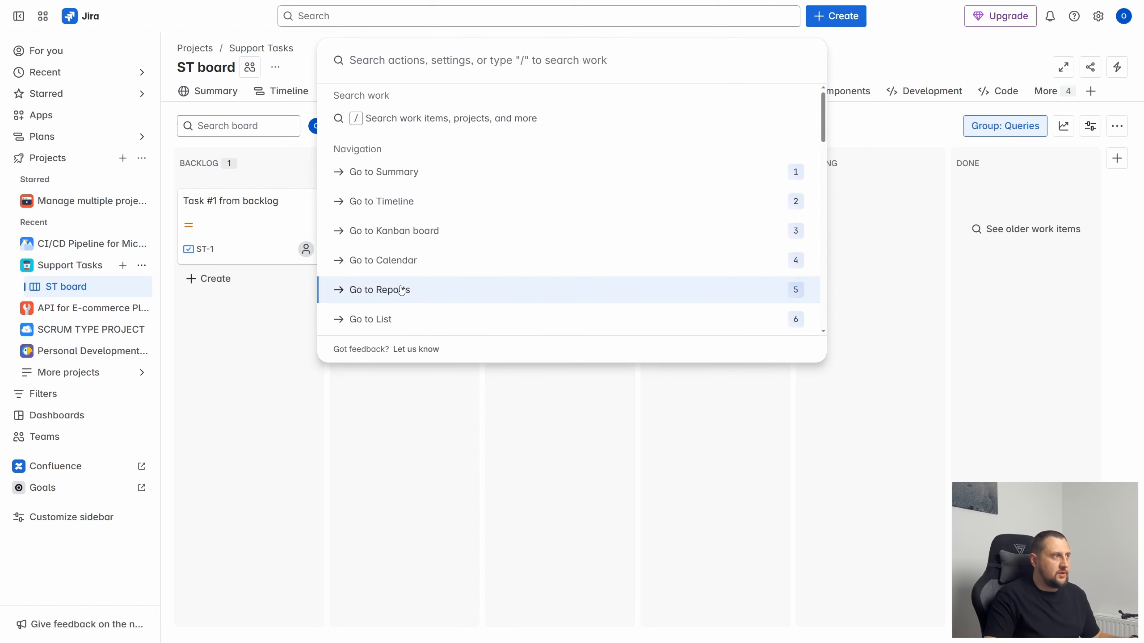
text(a)
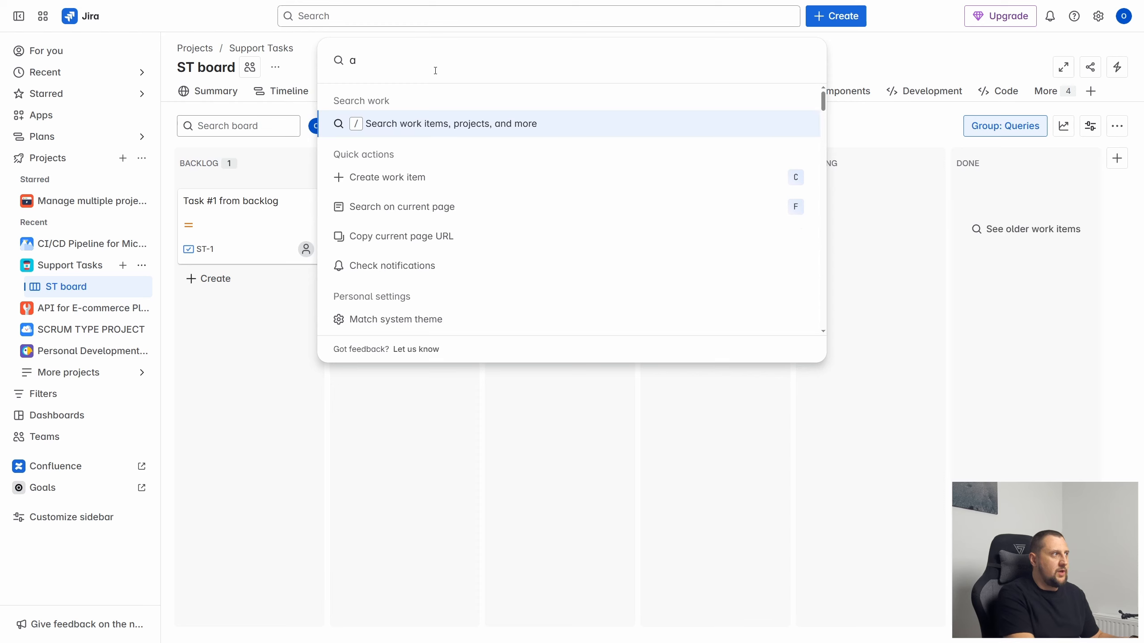
key(BackSpace)
text(task #1)
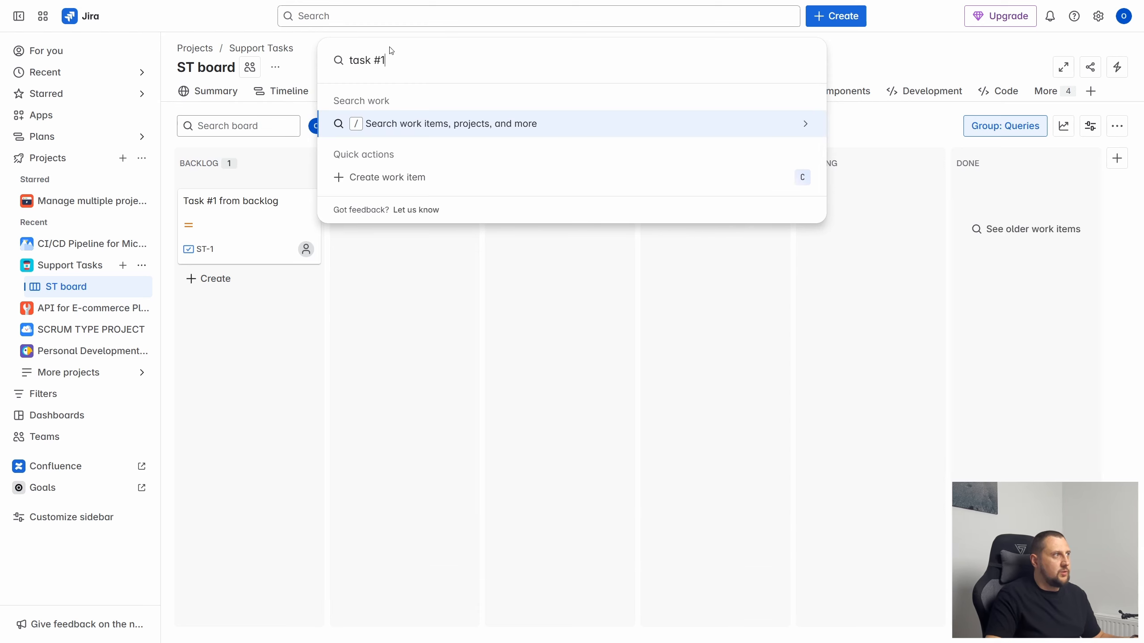
key(Return)
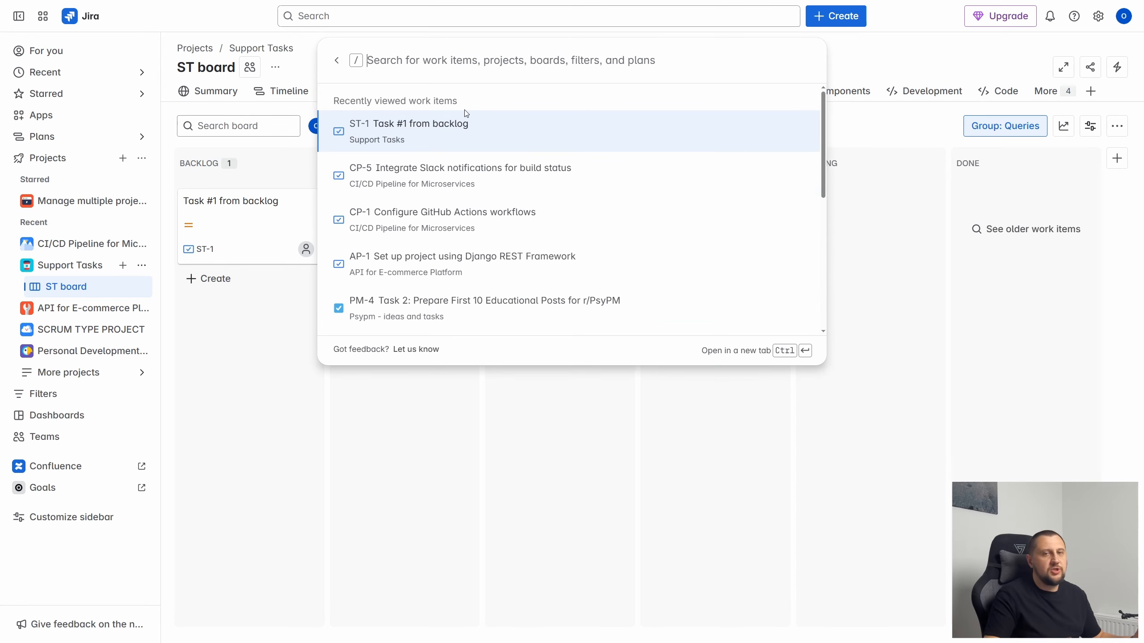
key(Escape)
- Run a Jira-wide search for "asdasdasd" and open the full list of results
click(335, 15)
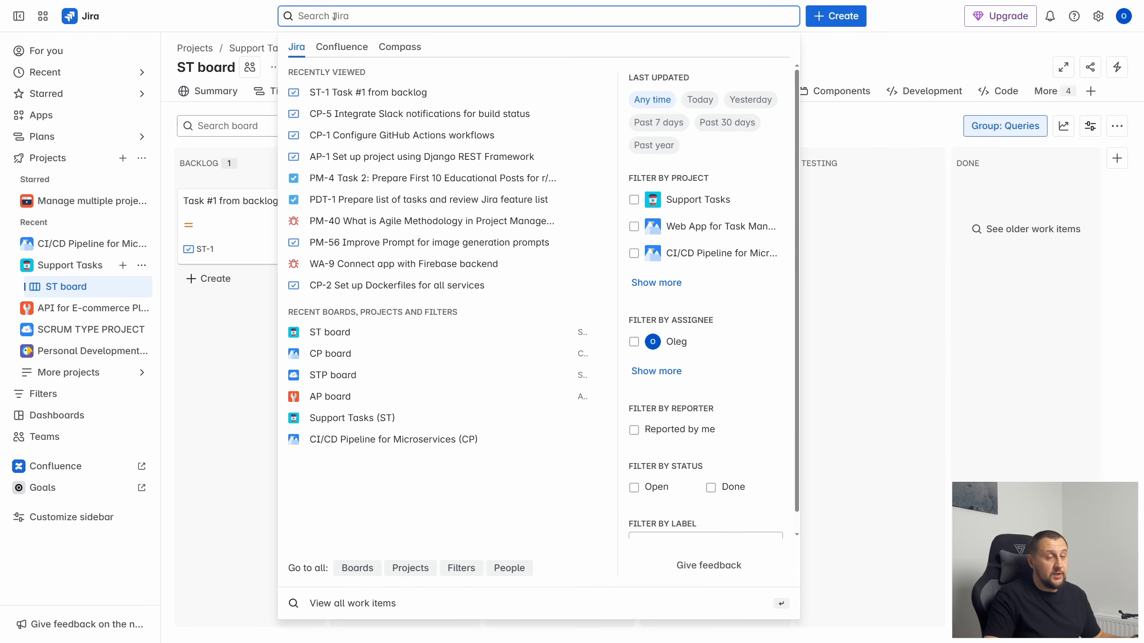
text(asdasd)
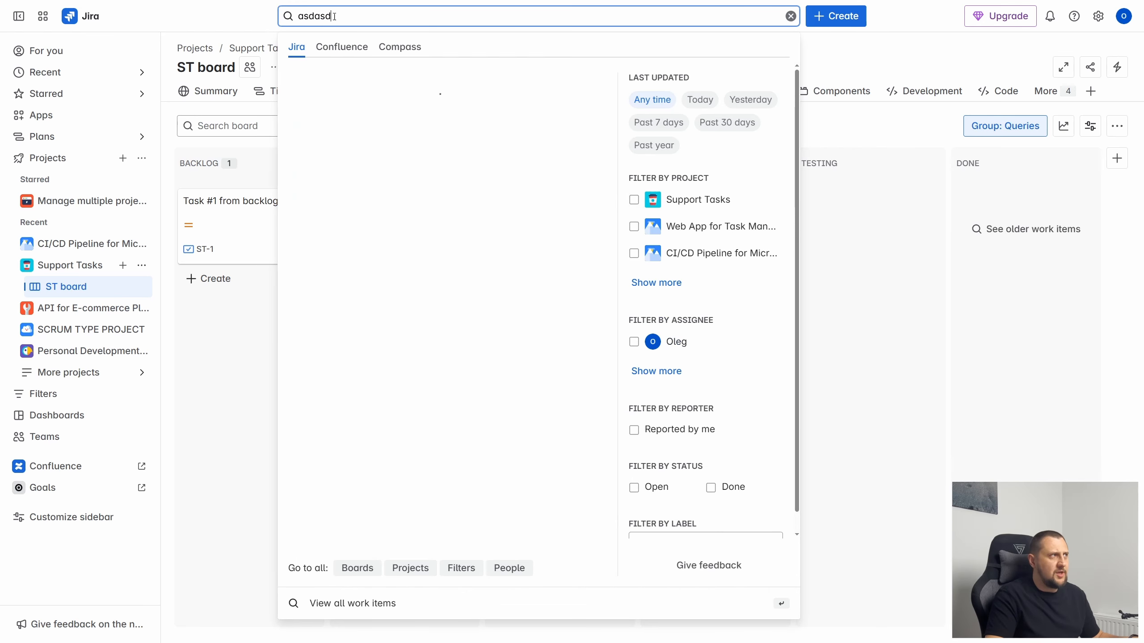
text(asd)
key(Return)
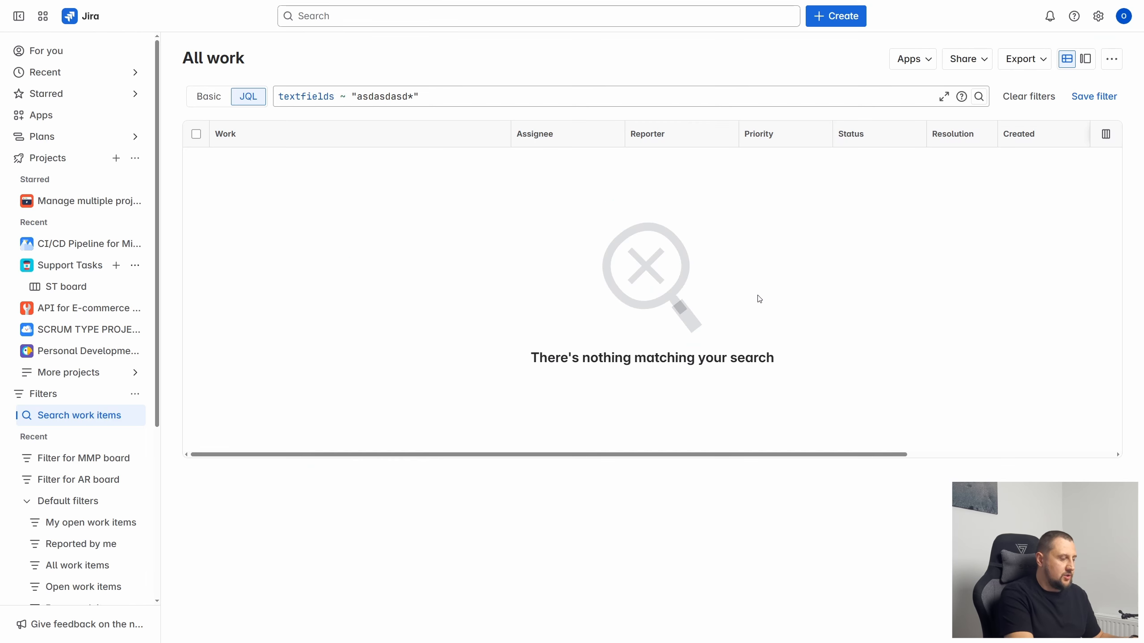
- Open the CI/CD Pipeline project's CP board and view the details of "Configure GitHub Actions workflows"
click(86, 253)
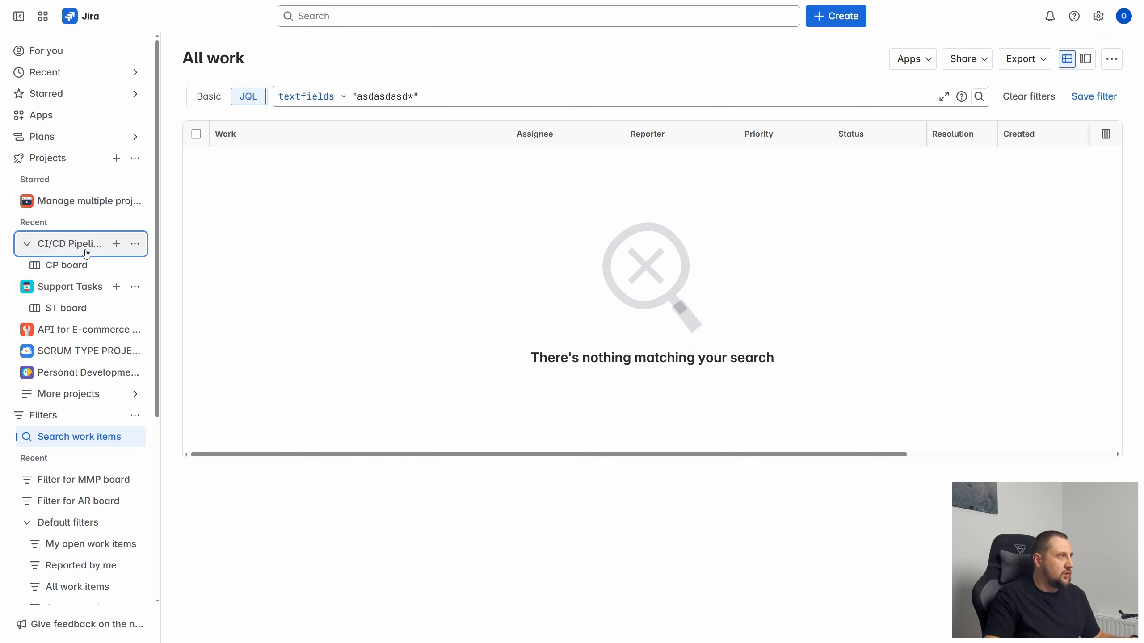
click(67, 266)
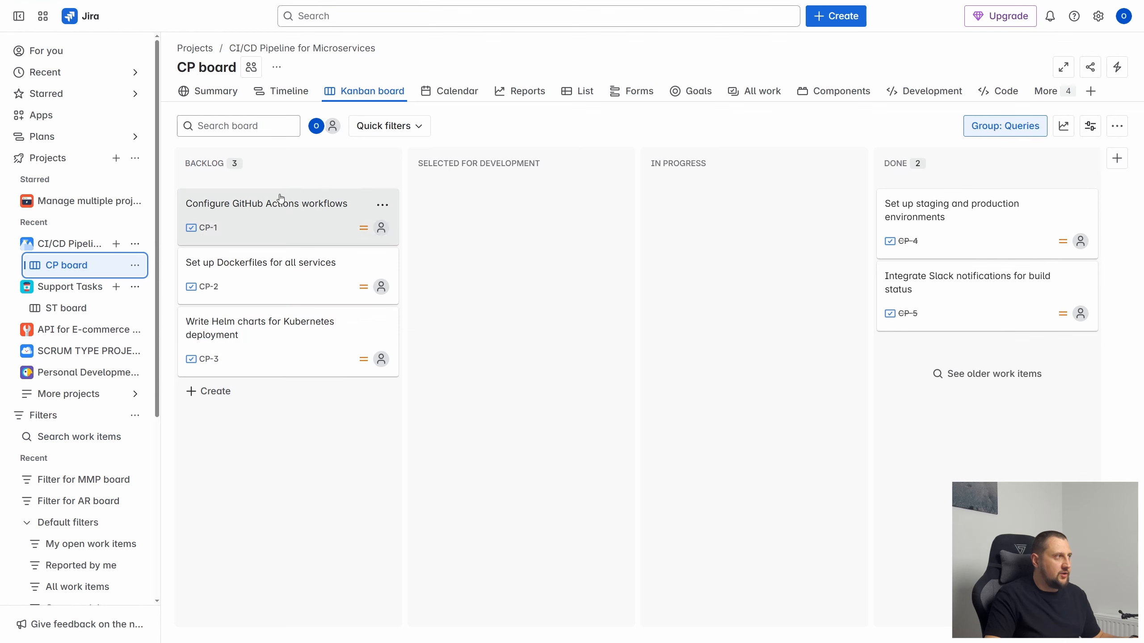
click(293, 225)
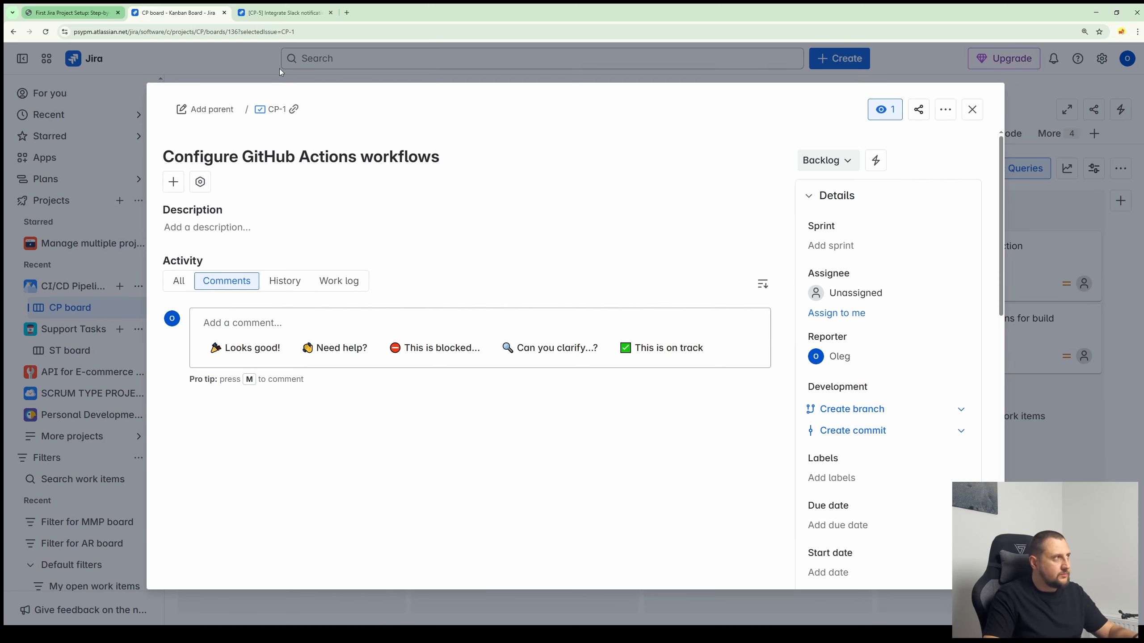
- Switch to the CP-5 browser tab and change the issue key in its address to CP-1 to open that task directly
click(285, 15)
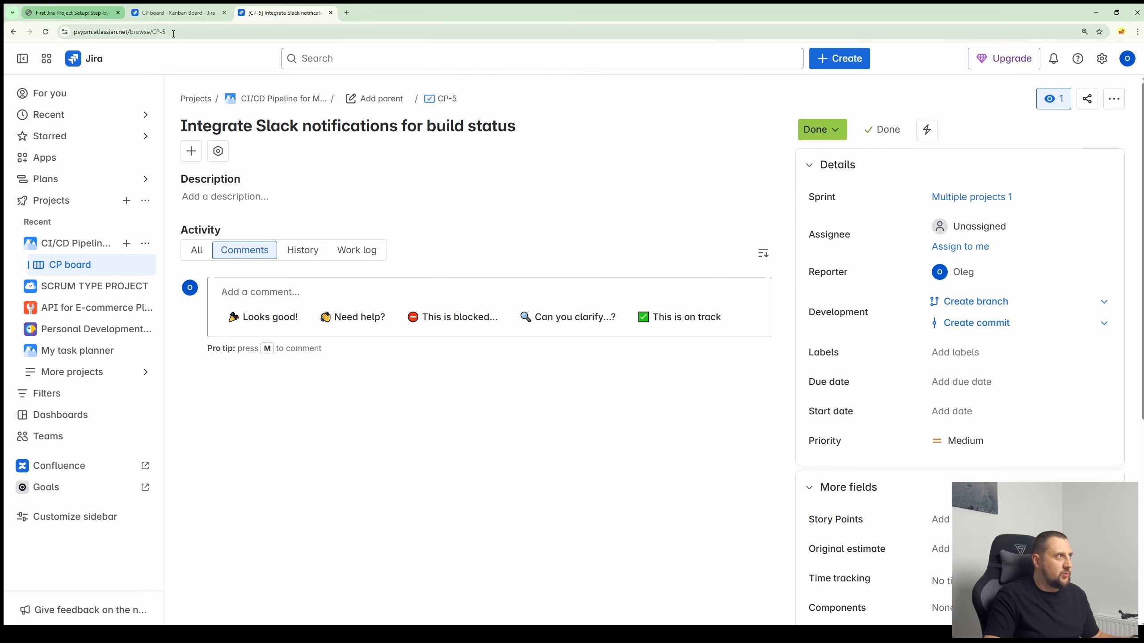
click(152, 35)
click(199, 30)
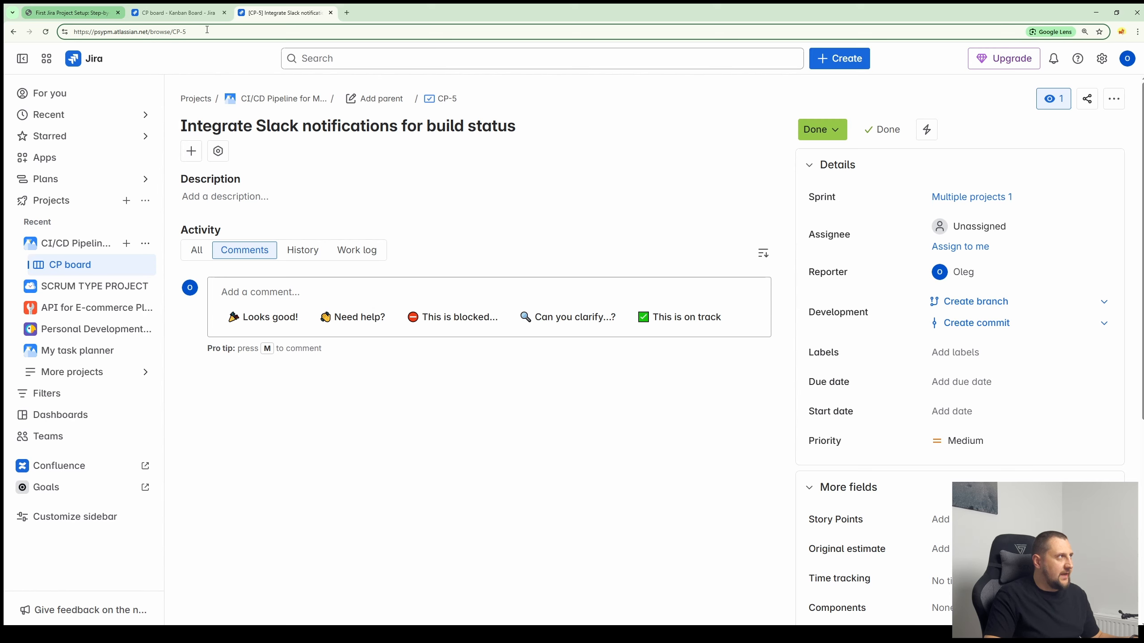
drag(207, 30, 72, 32)
click(205, 36)
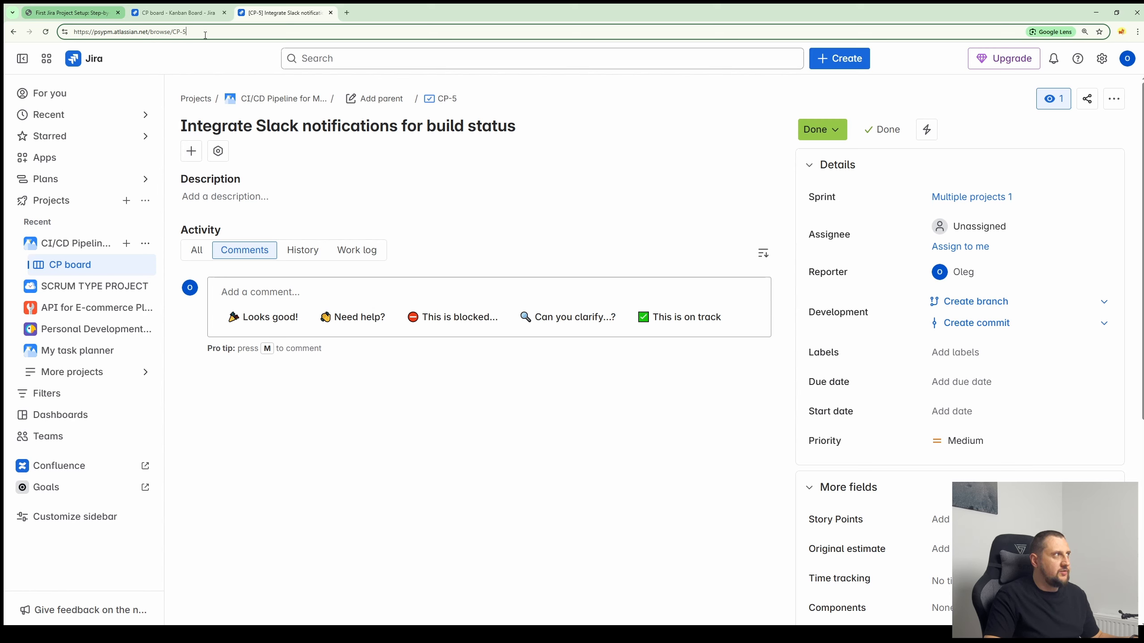
drag(207, 34, 64, 38)
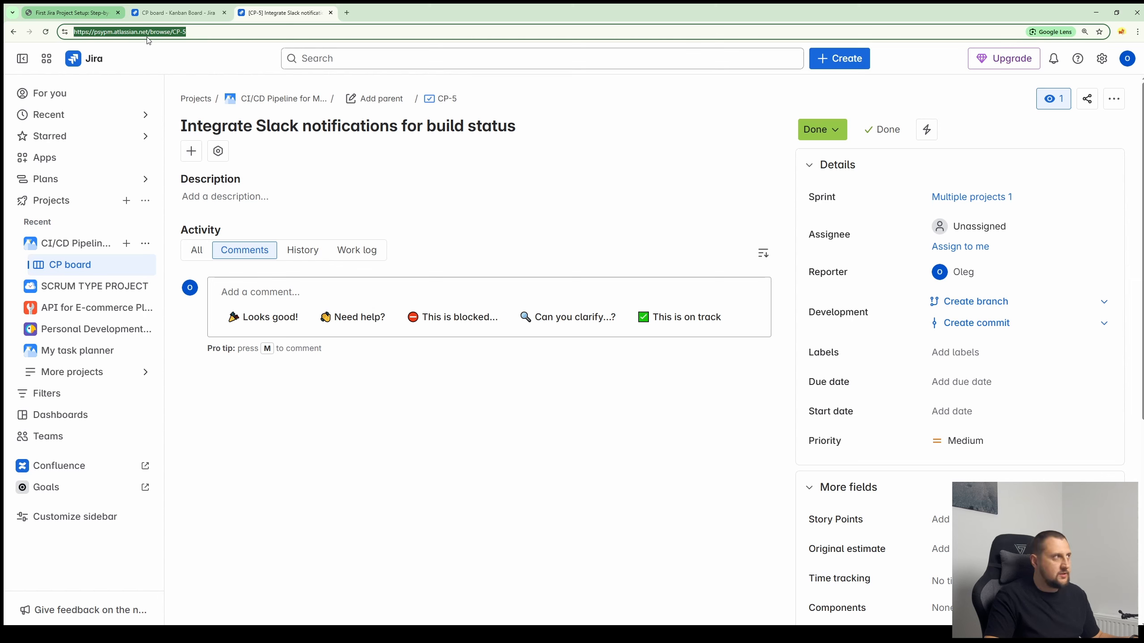
click(180, 32)
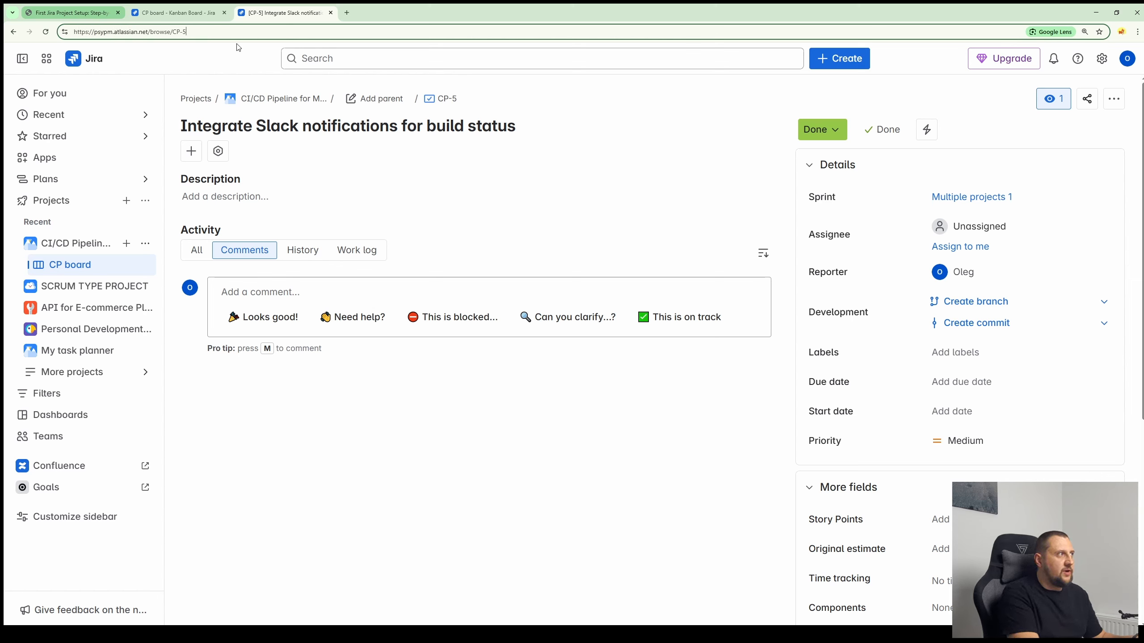
key(BackSpace)
text(1)
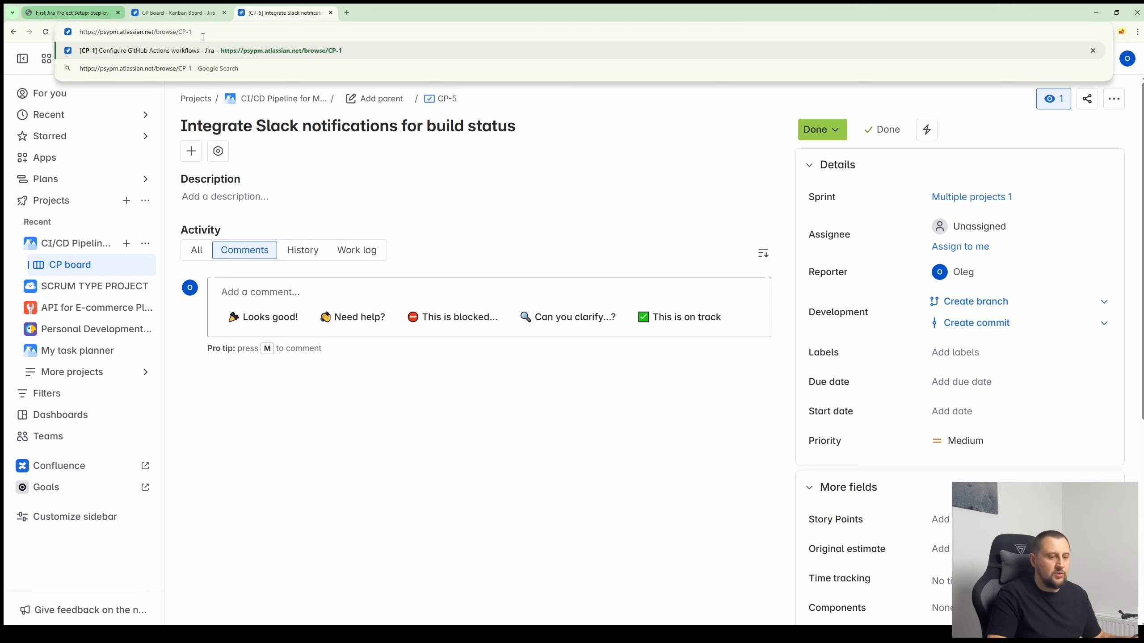
key(Return)
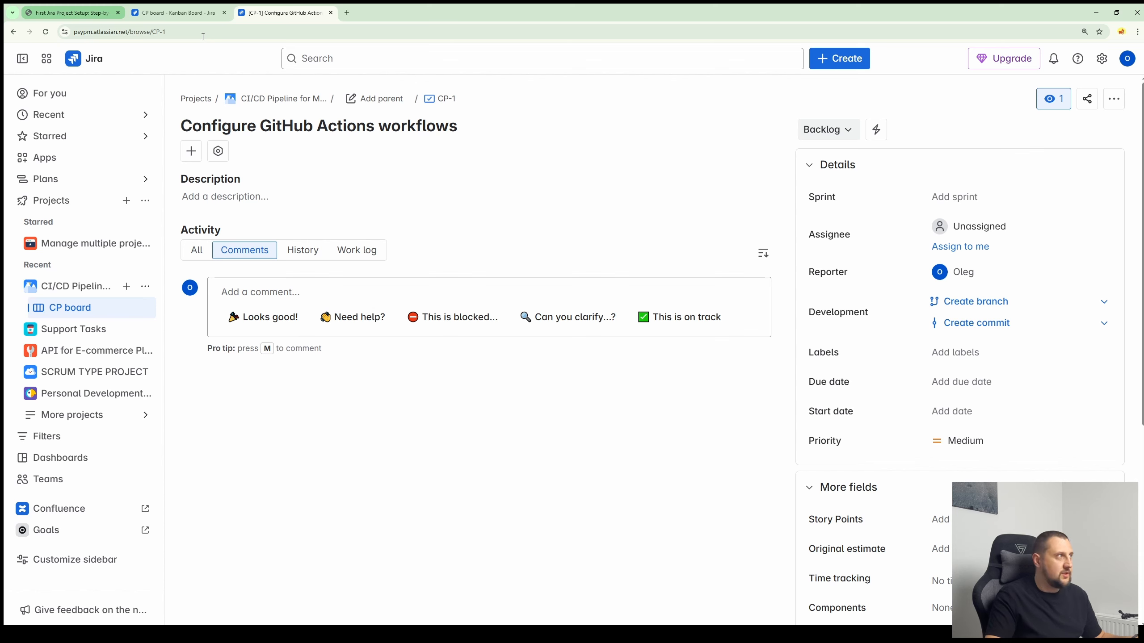
- Change the issue key in the page address to CP-2 and load that task
click(168, 30)
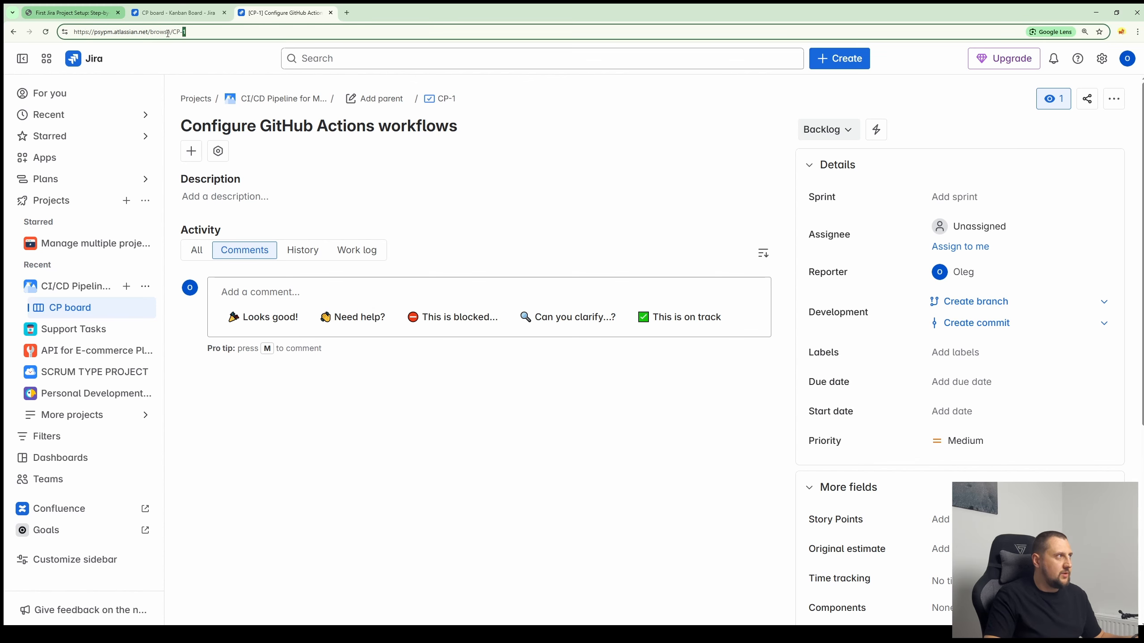
key(BackSpace)
text(2)
key(Return)
- Return to the CP board's browser tab, dismiss the open CP-1 details, and open the ST board to check its task key
click(187, 14)
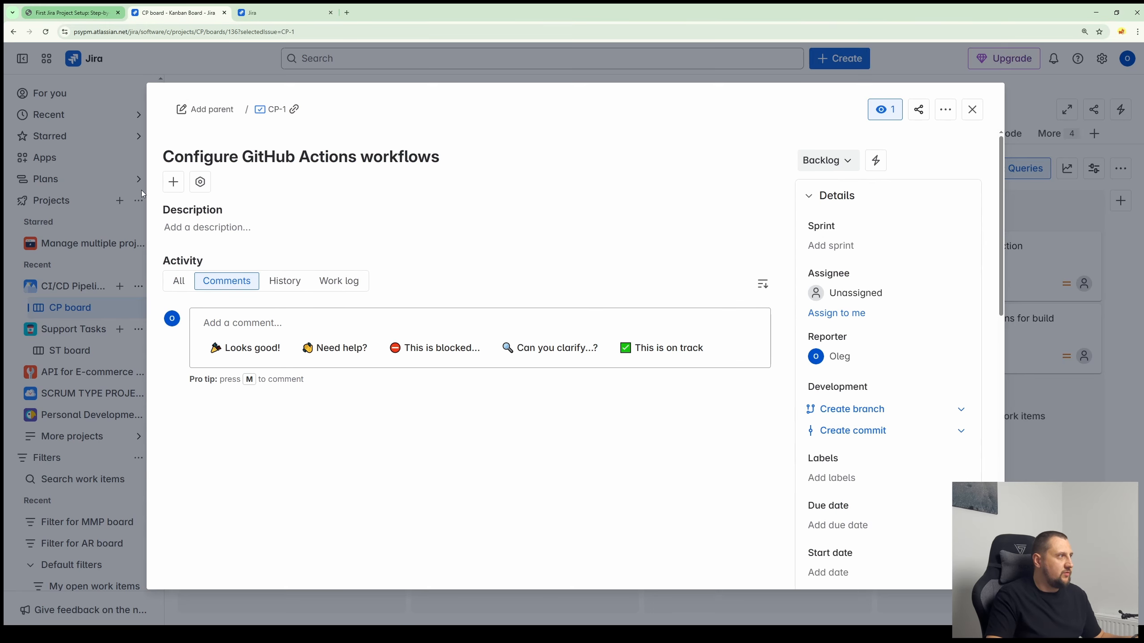
click(80, 276)
click(71, 351)
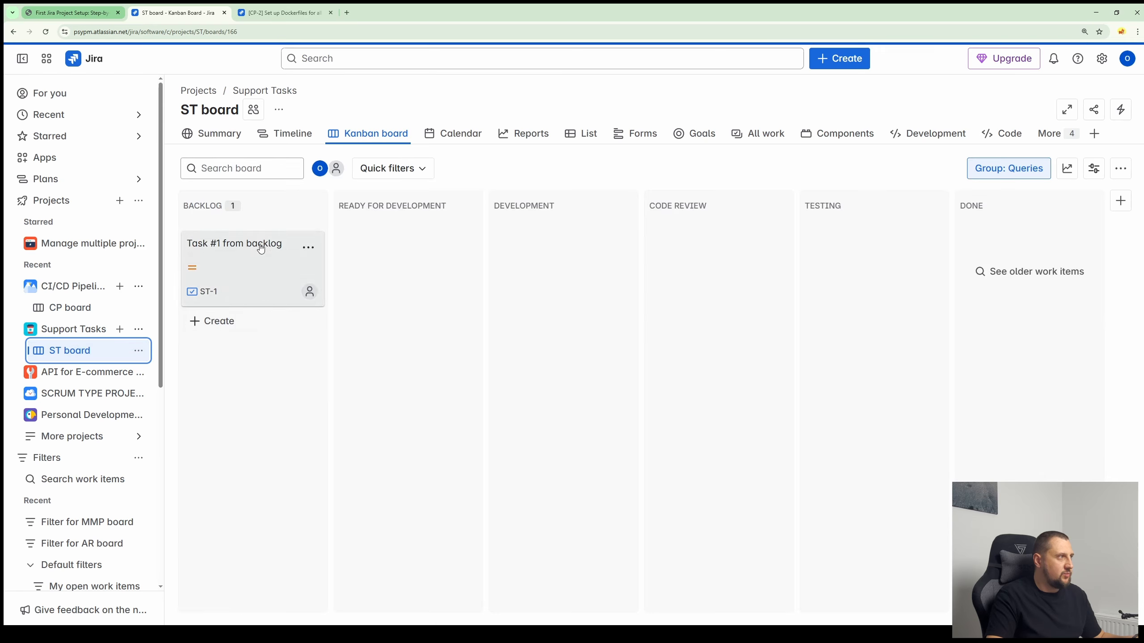
- Go back to the CP-2 tab and replace the issue key in its address with ST-1 to open that task
click(285, 12)
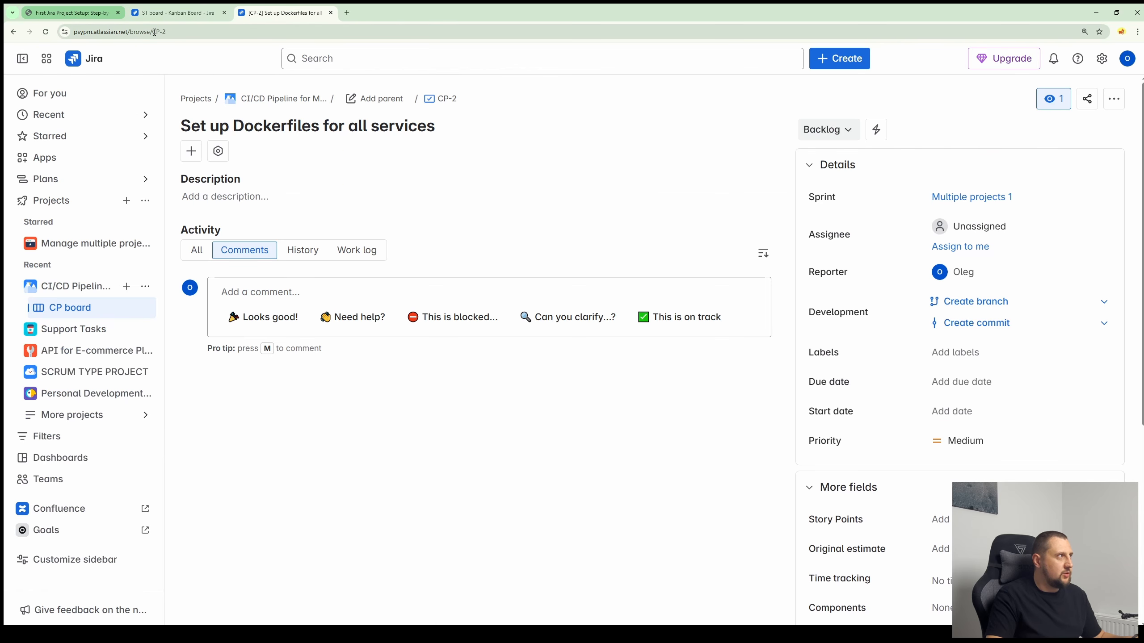
drag(153, 32, 266, 35)
text(ST-1)
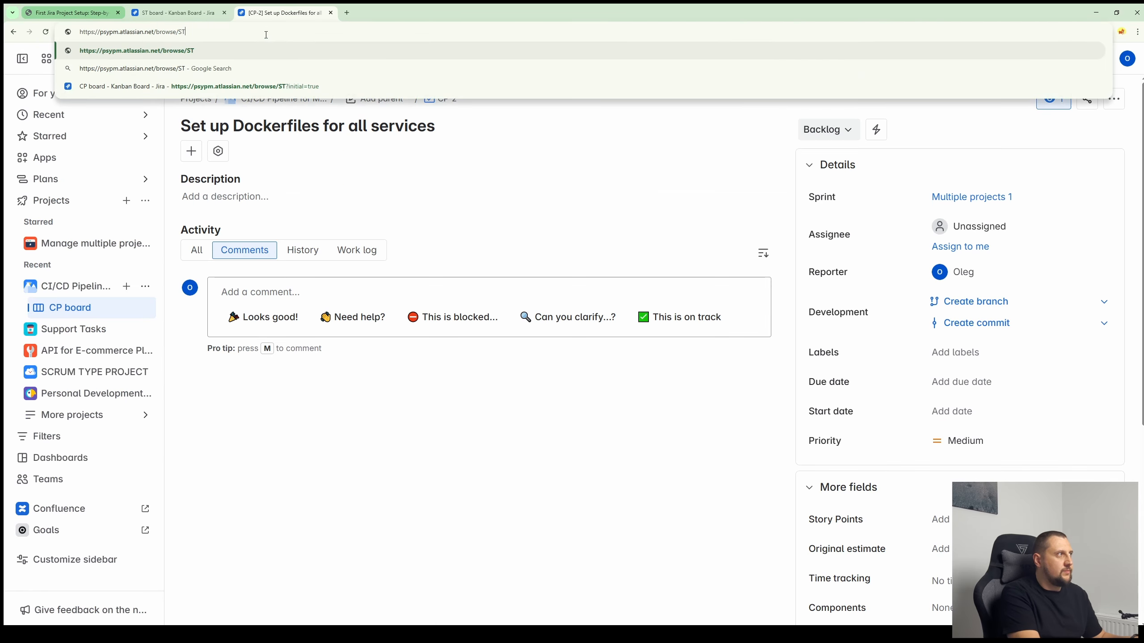
key(Return)
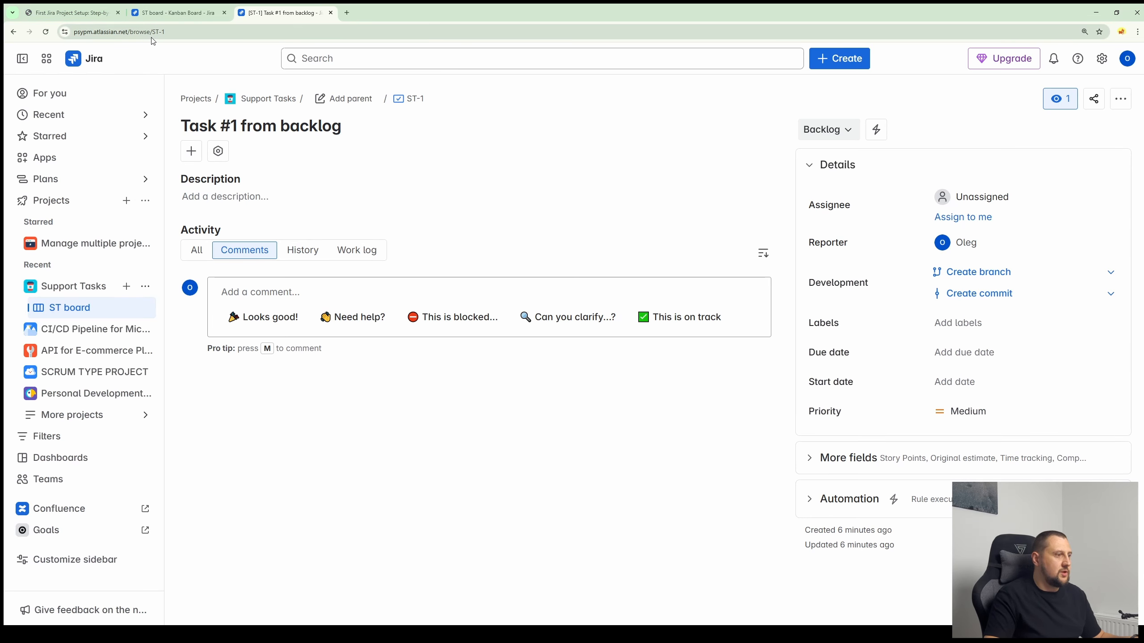
- Put the browser in full screen and switch to the presentation slides
key(F11)
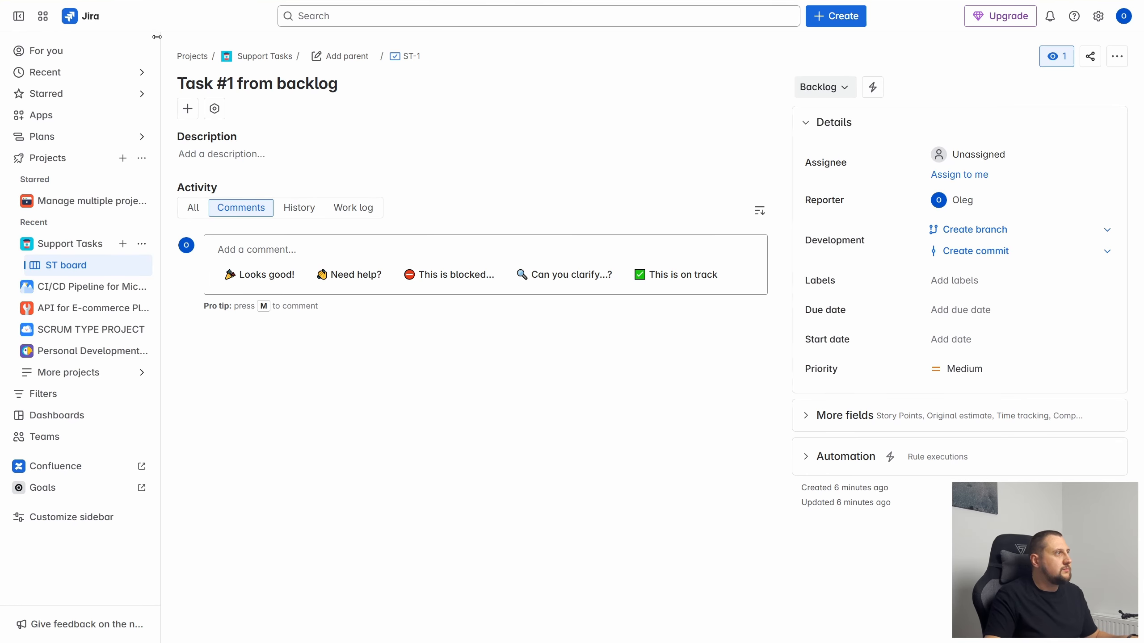
key(ctrl+Tab)
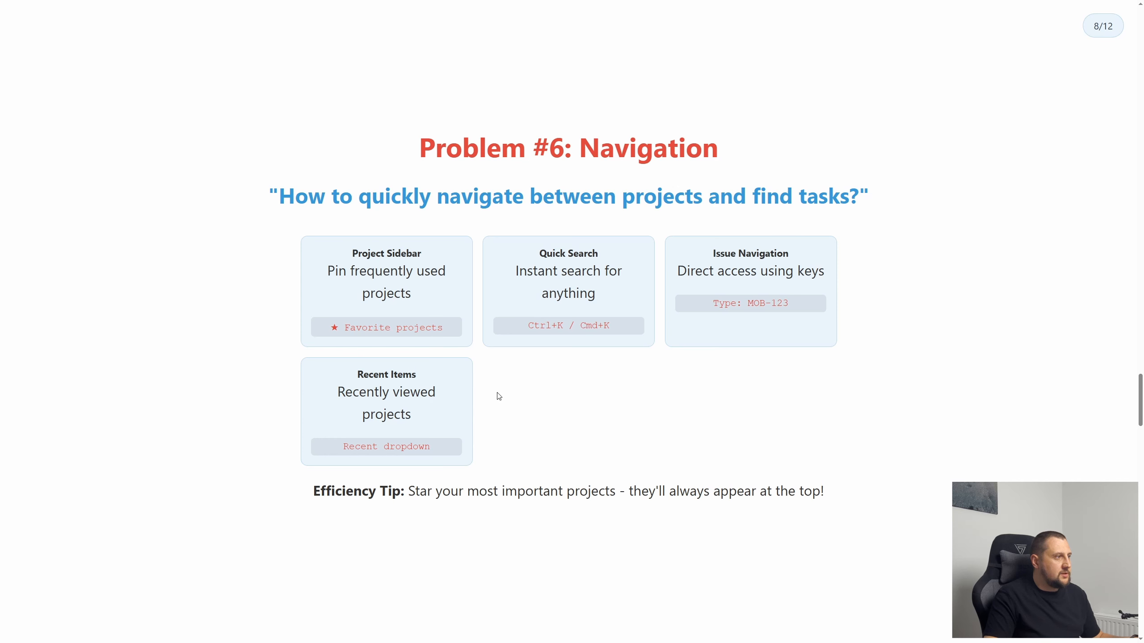
- Switch from the presentation slides to Jira and open the project categories administration page
key(ctrl+Tab)
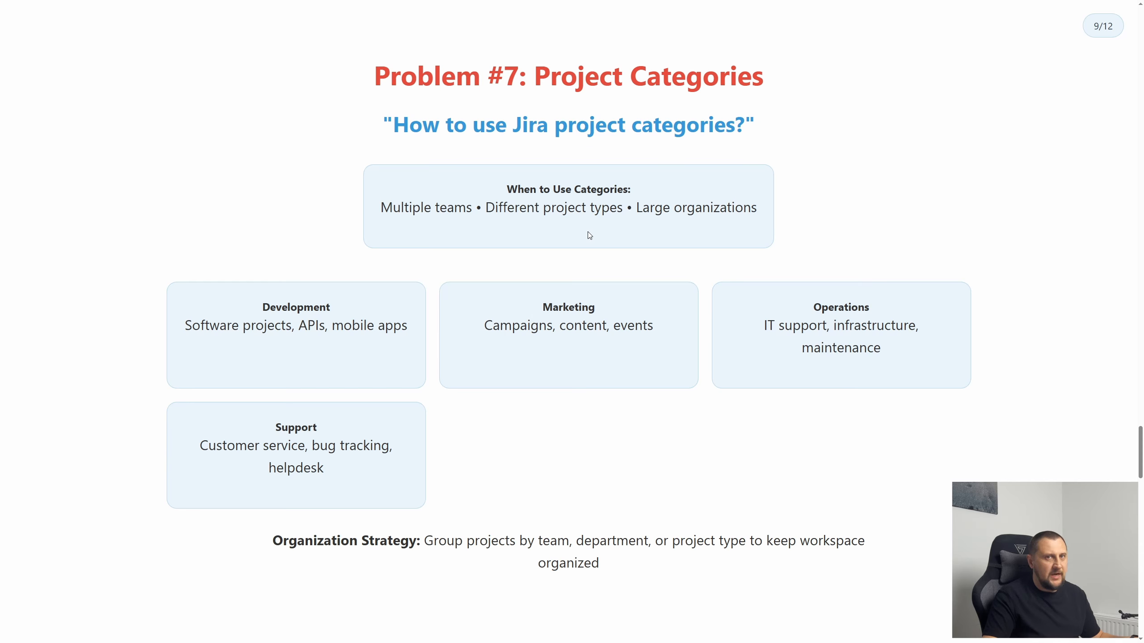
key(ctrl+Tab)
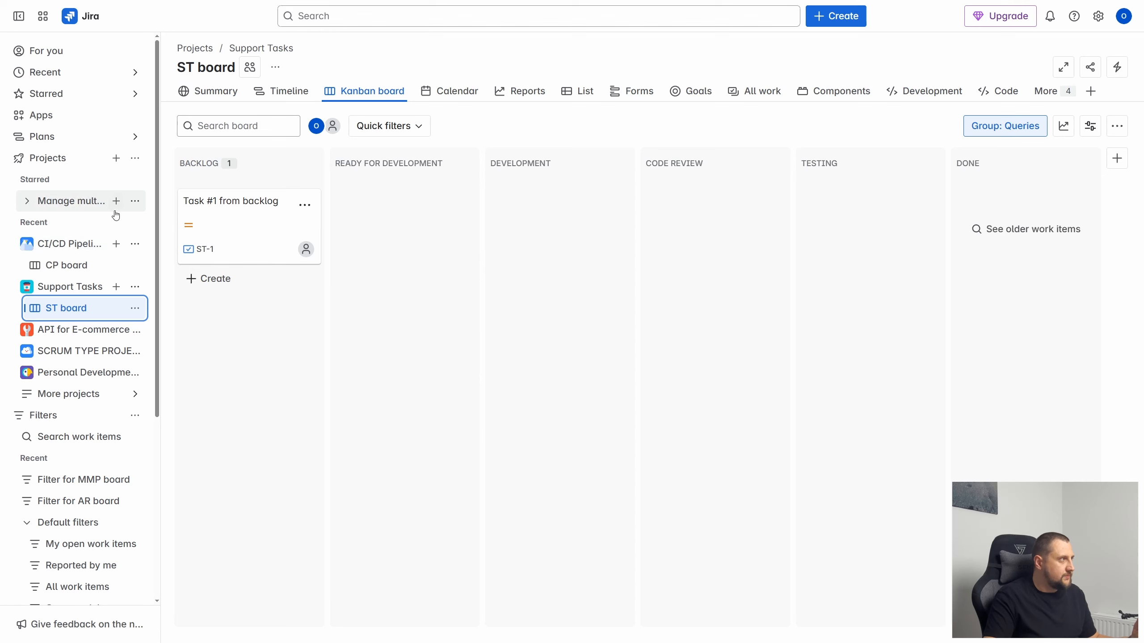
click(136, 161)
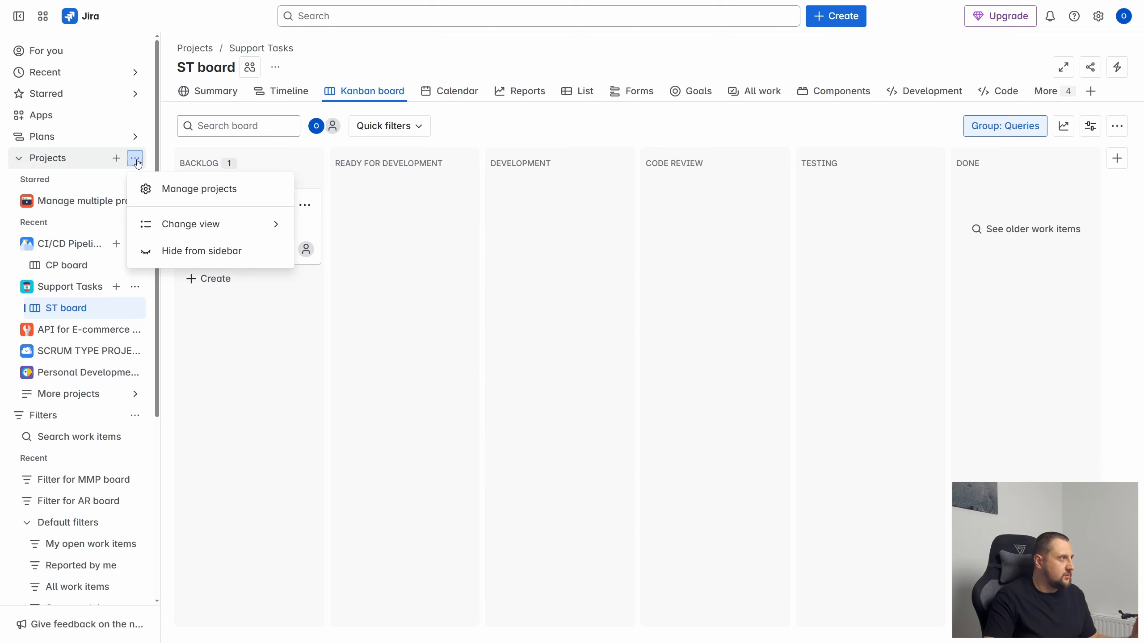
click(180, 193)
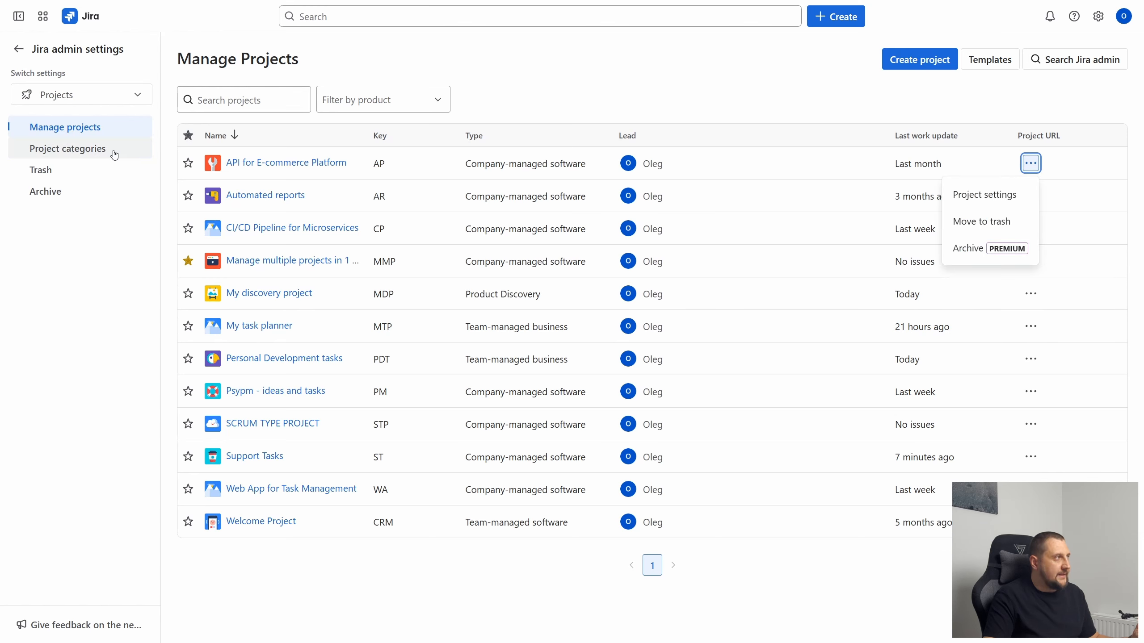
click(90, 150)
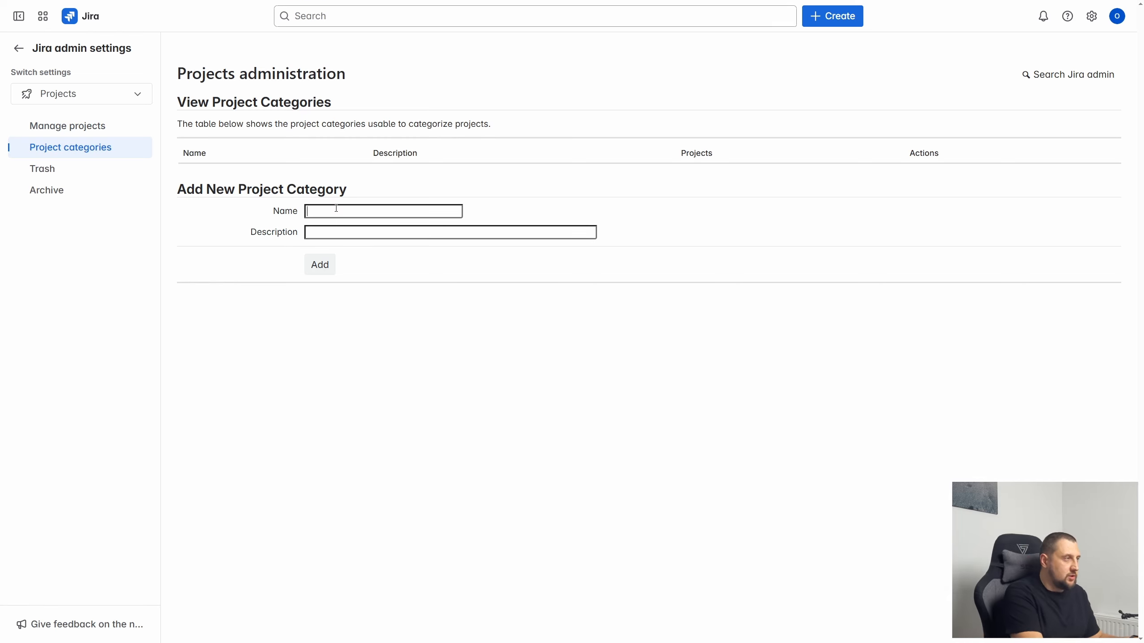
- Add a project category named "Ignore" with the description "Projects for testing purposes"
text(Igno)
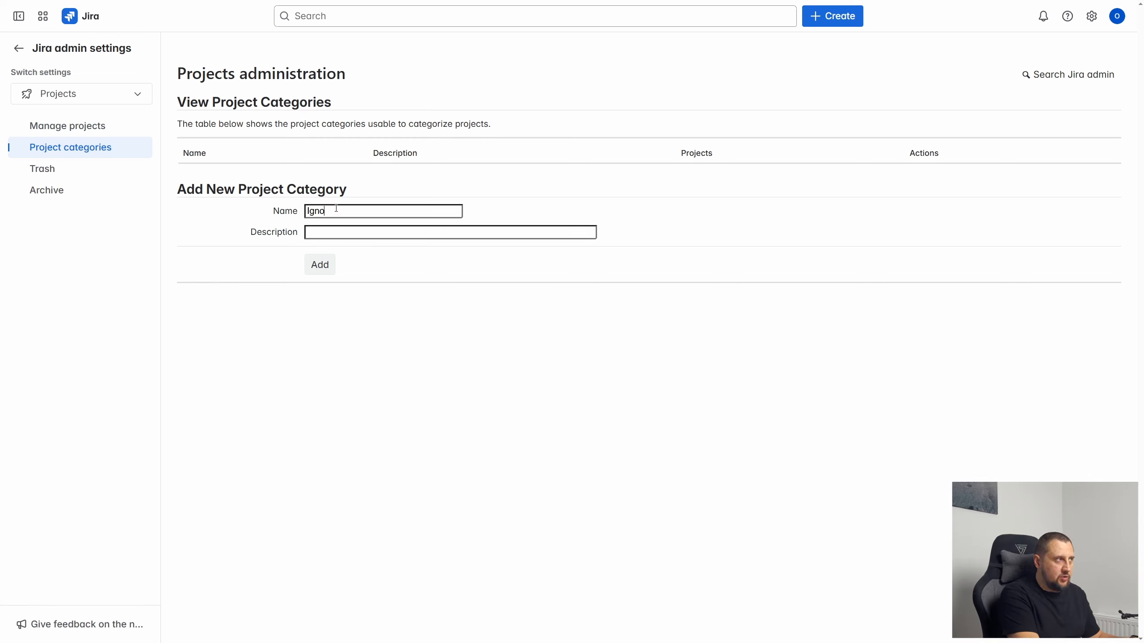
click(337, 233)
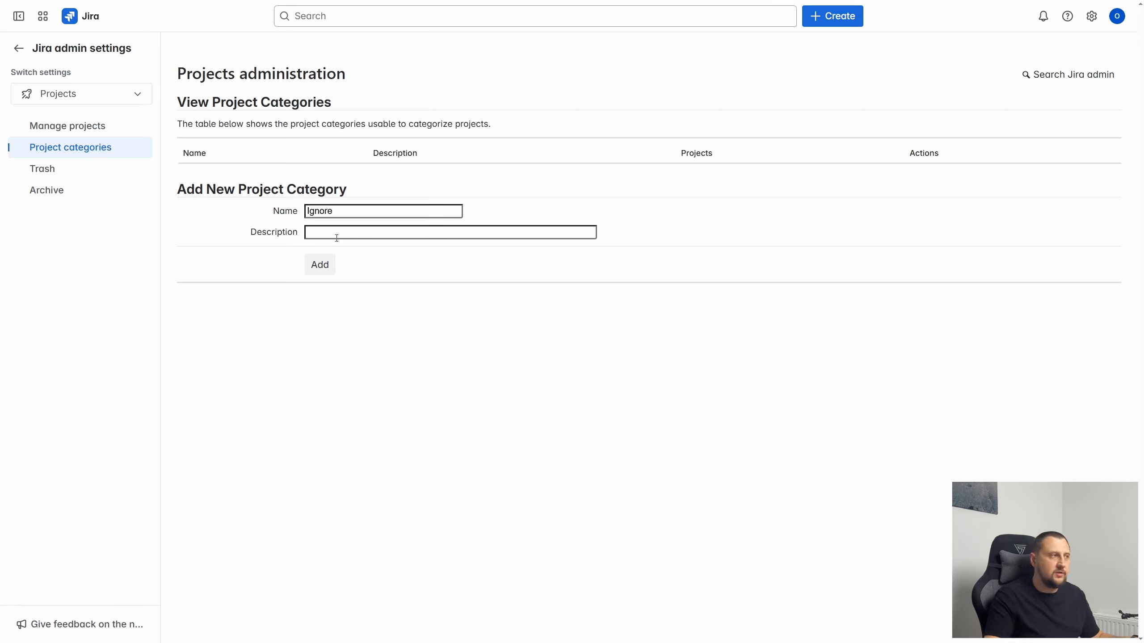
text(This)
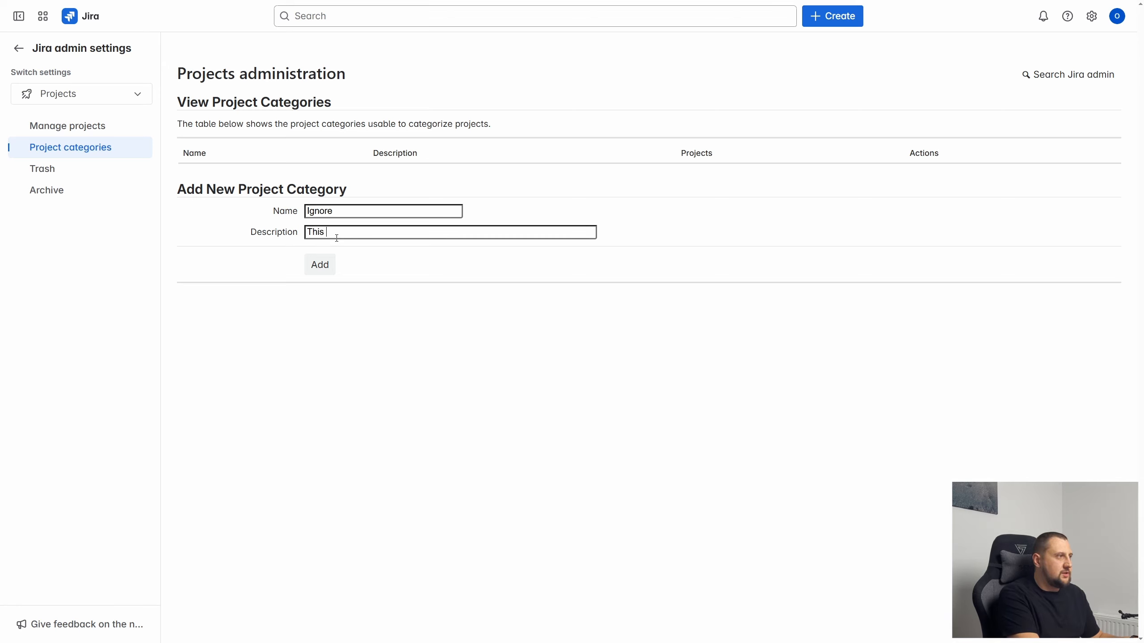
text( are)
key(ctrl+a)
text(Proj)
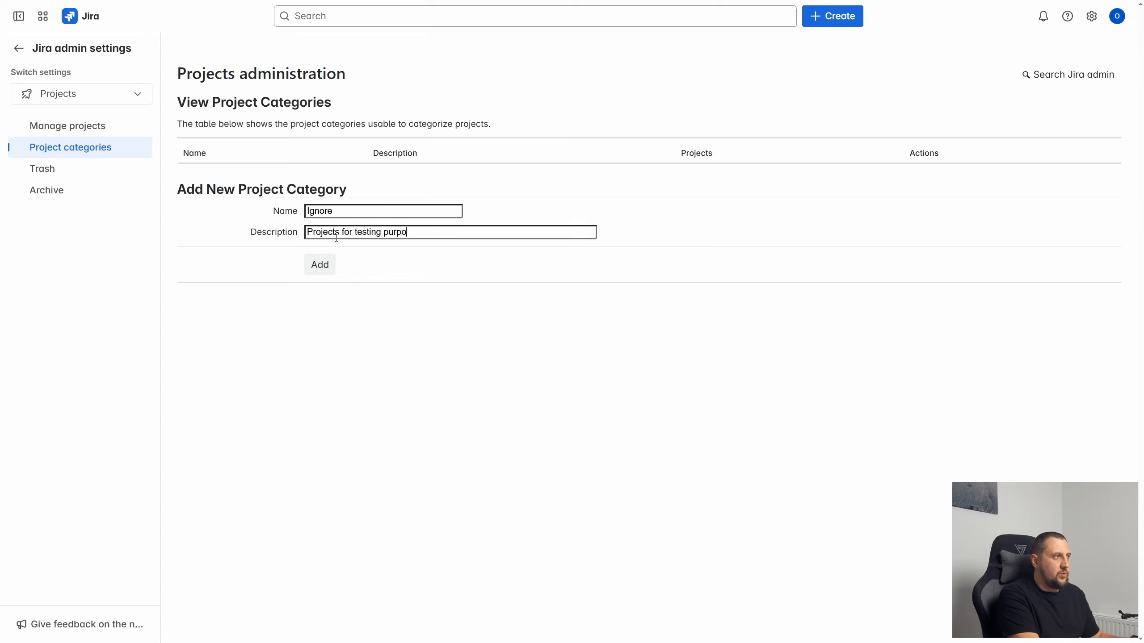
text(ses)
click(327, 270)
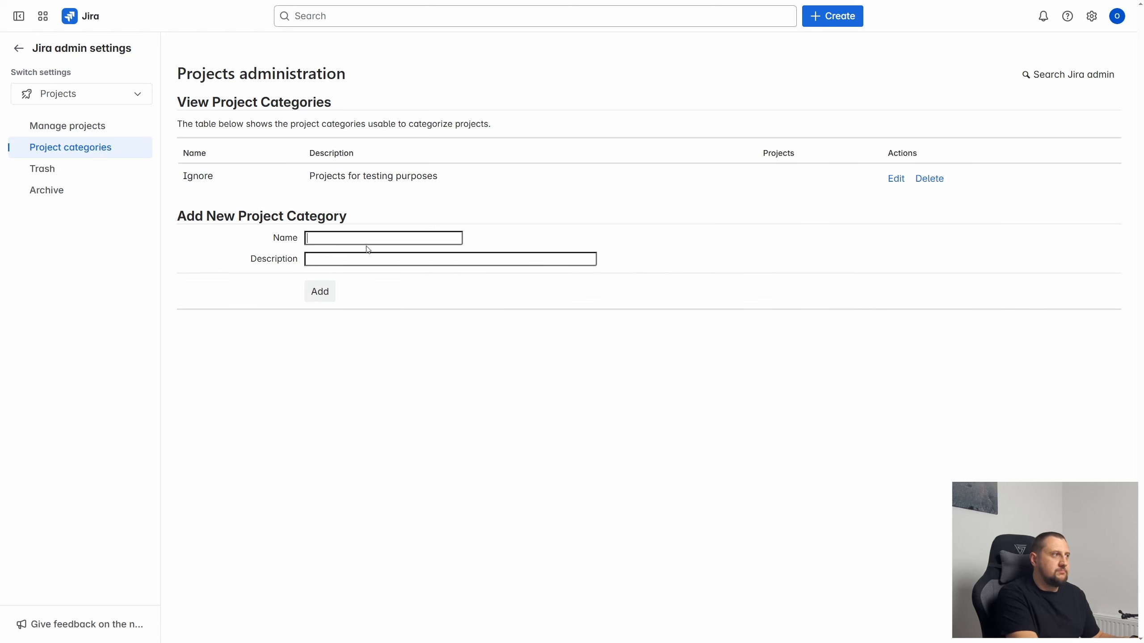
- Add a second project category using "The most important projects" as both its name and description
text(The most o)
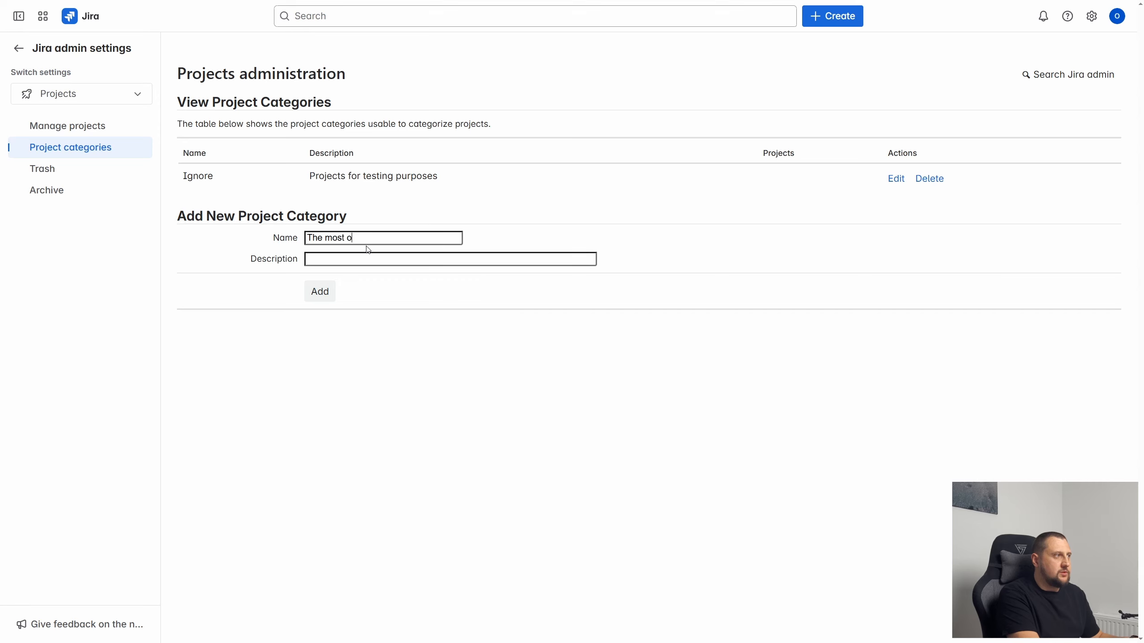
key(BackSpace)
text(important projects)
key(ctrl+a)
key(ctrl+c)
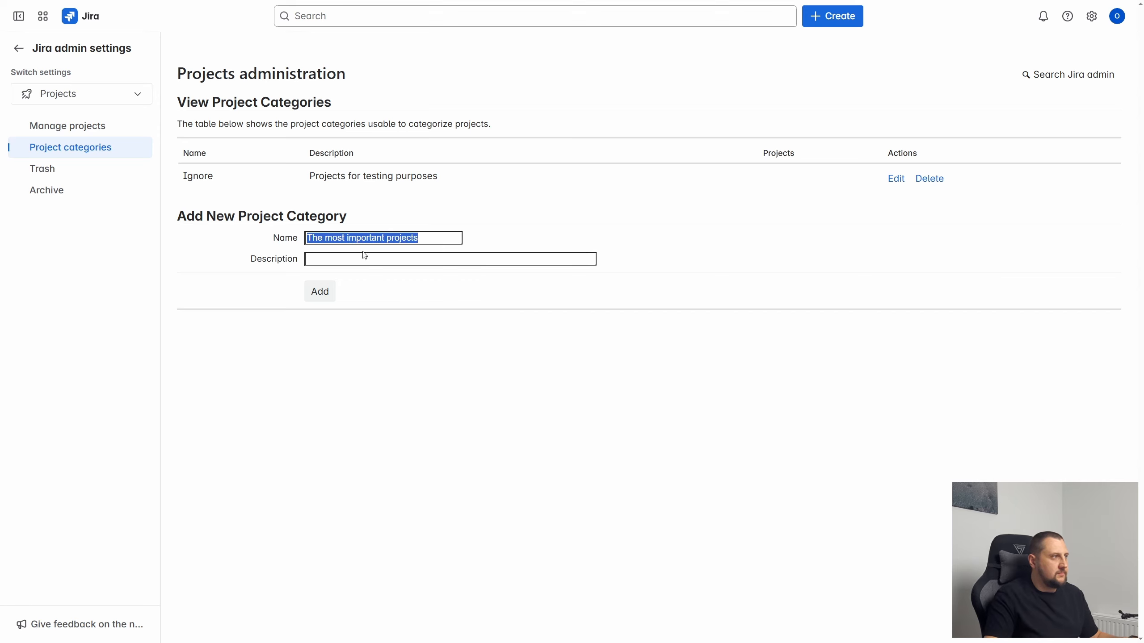
click(365, 260)
key(ctrl+v)
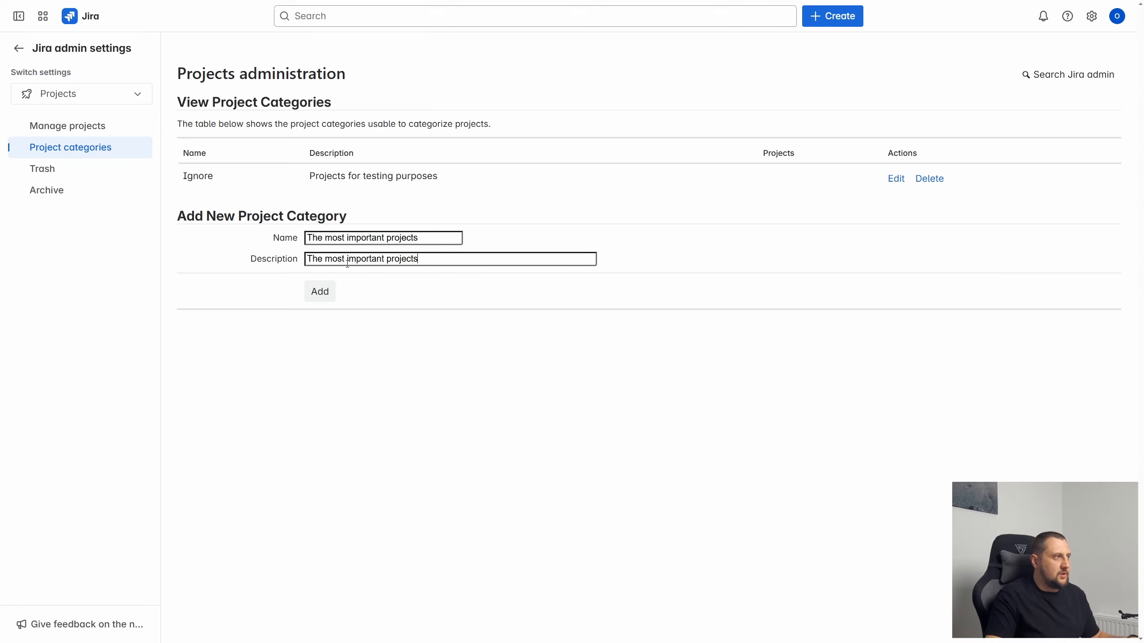
click(334, 292)
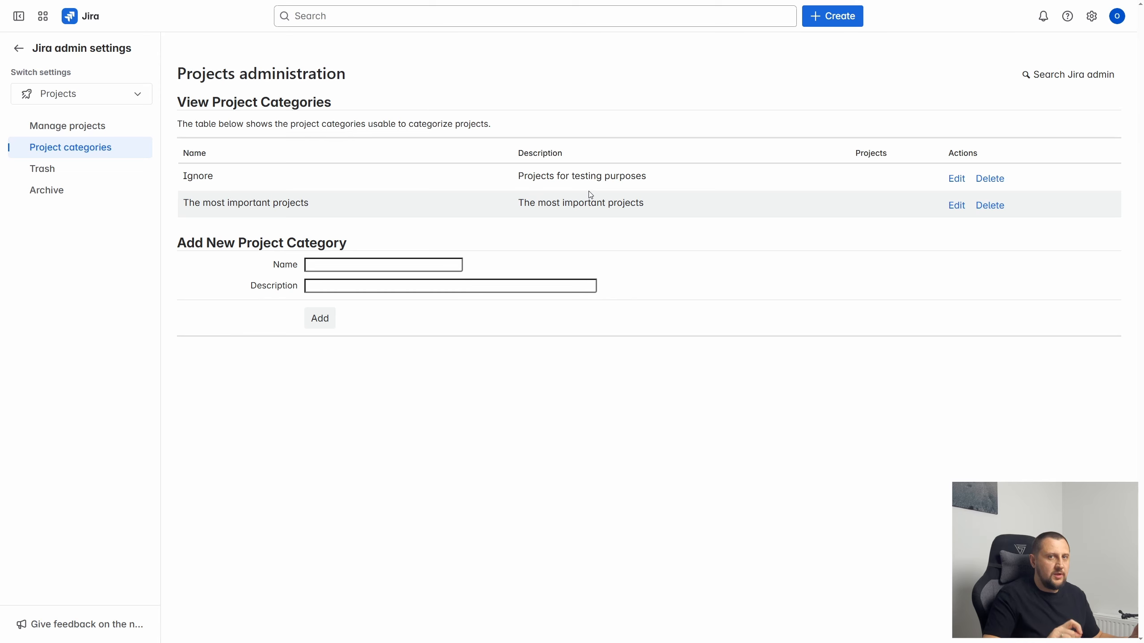
- Assign the Ignore category to the API for E-commerce Platform project in its details and save the change
click(47, 125)
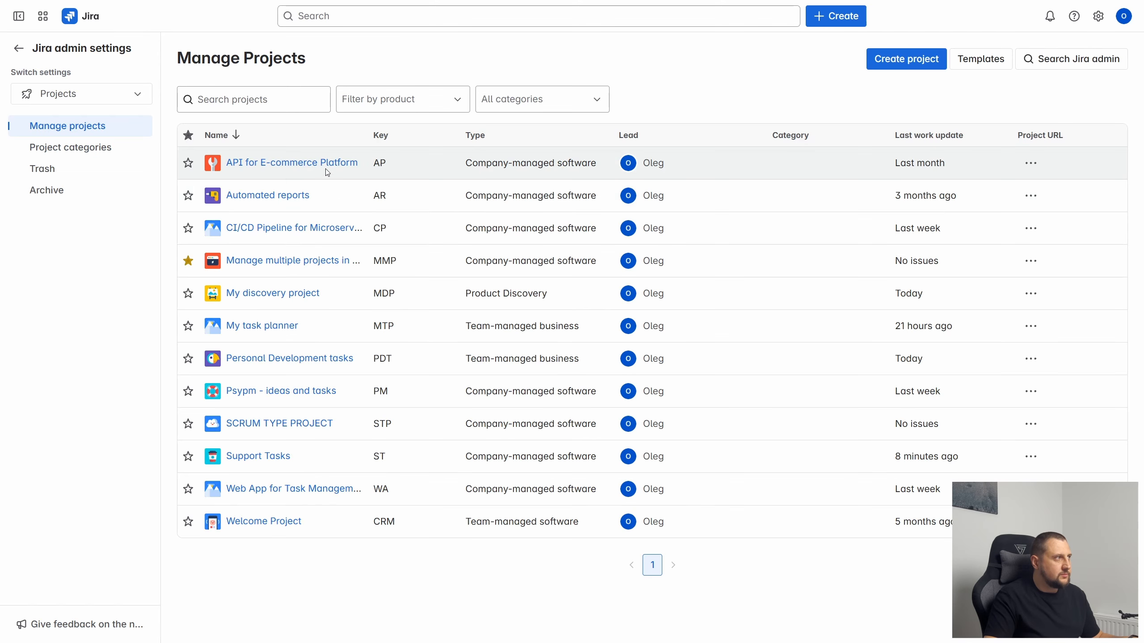
click(1030, 162)
click(967, 200)
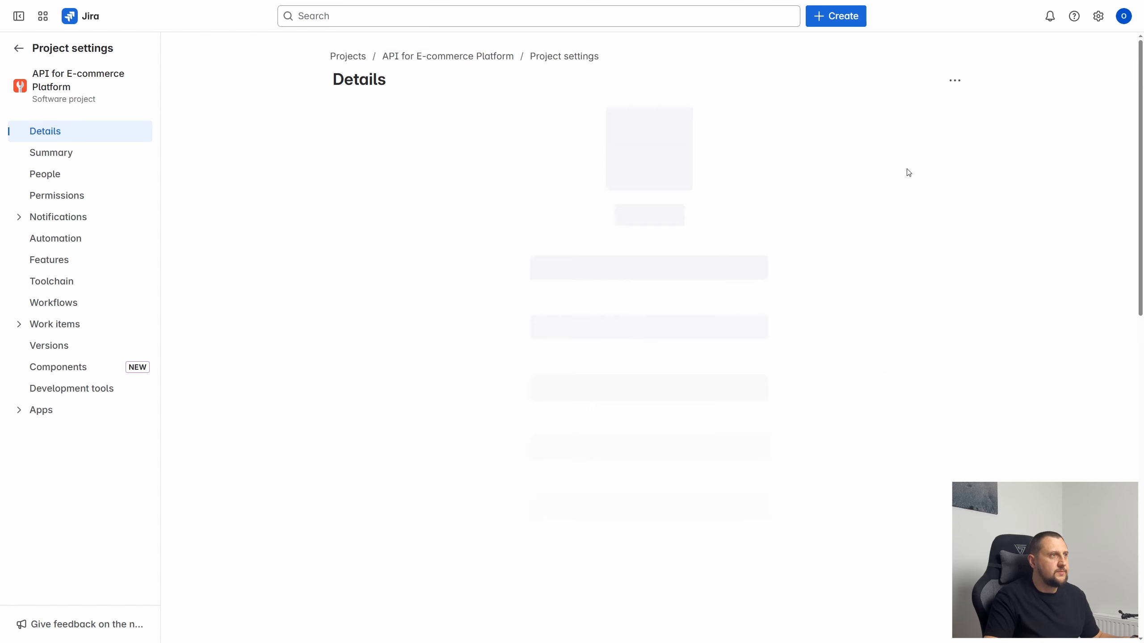
scroll(567, 396, down, 2)
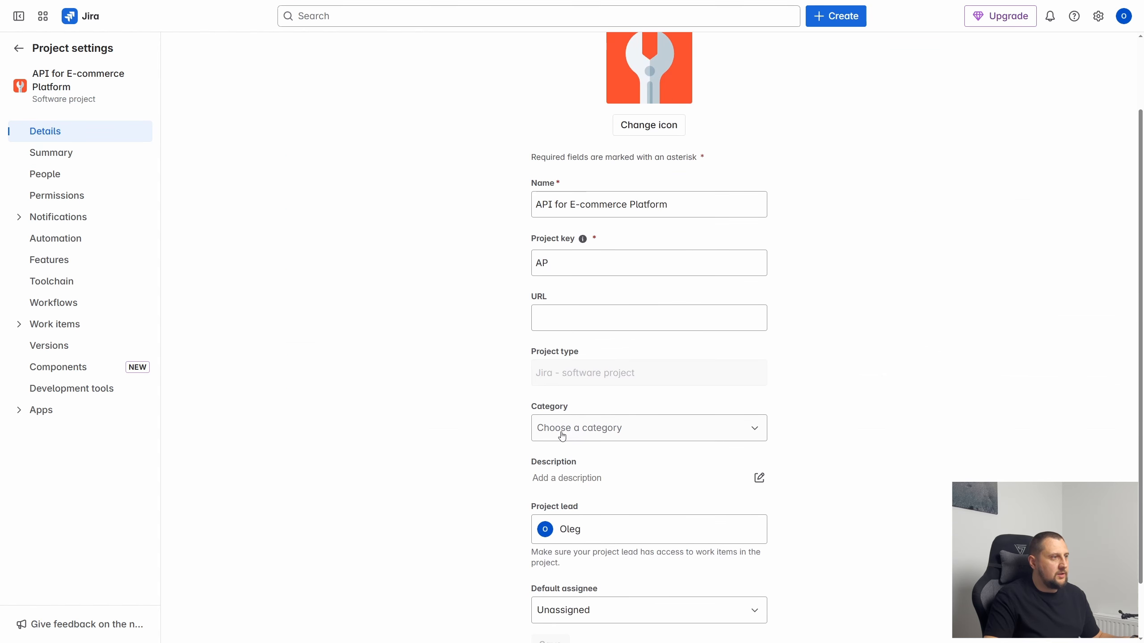
click(629, 436)
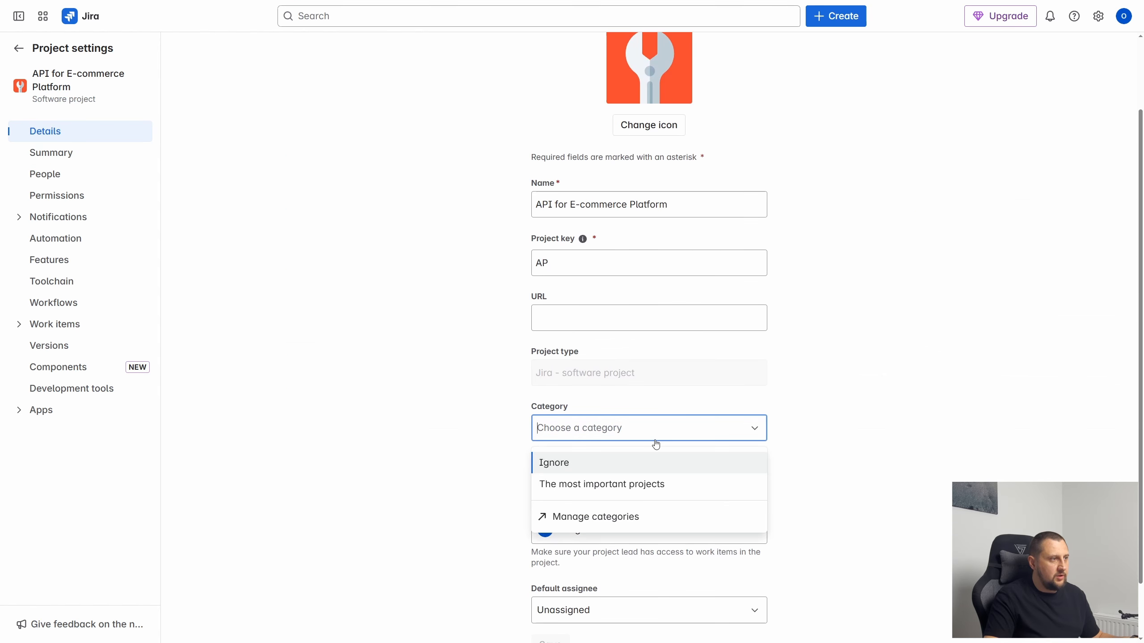
click(582, 463)
scroll(868, 397, down, 1)
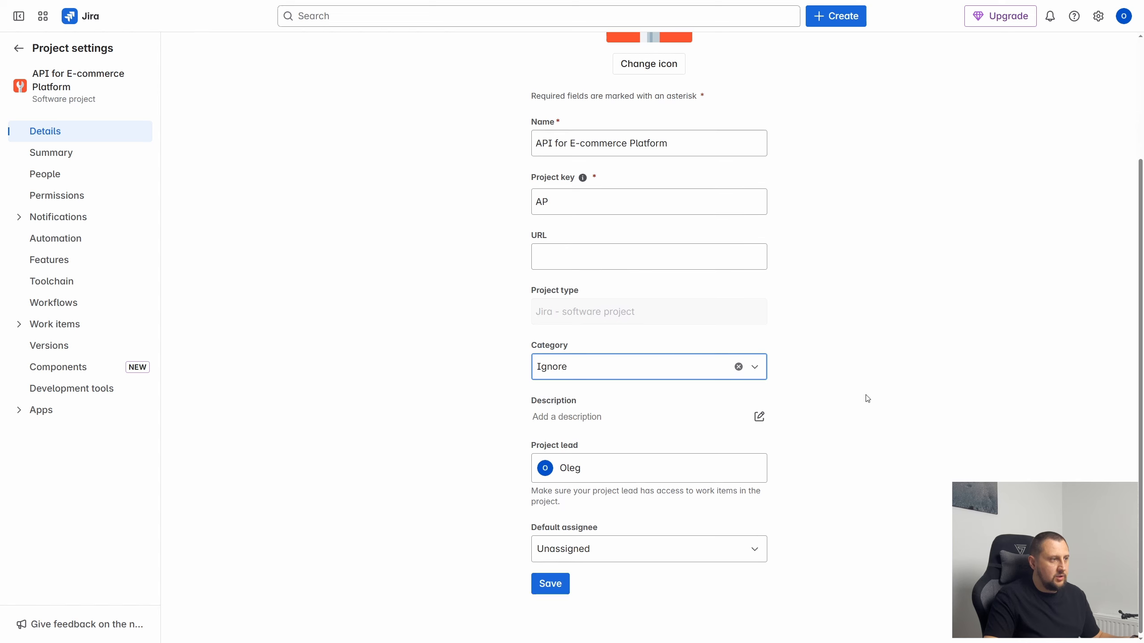
click(558, 584)
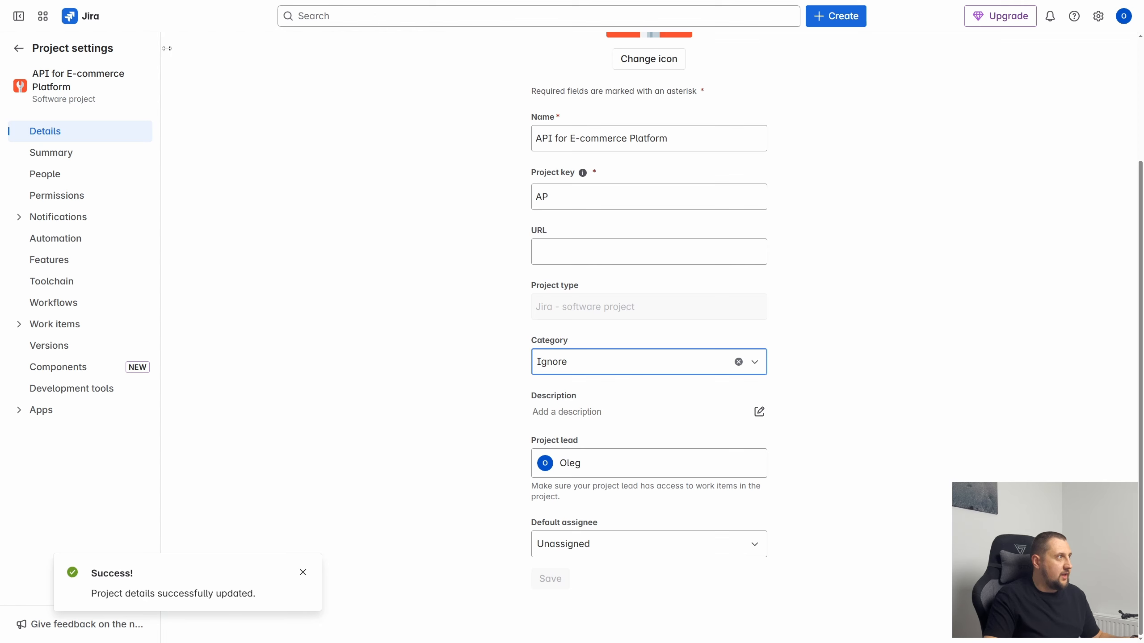
- Search for "asdasd" to reach the work item search, and clear the JQL query there
click(385, 15)
text(asdasd)
key(Return)
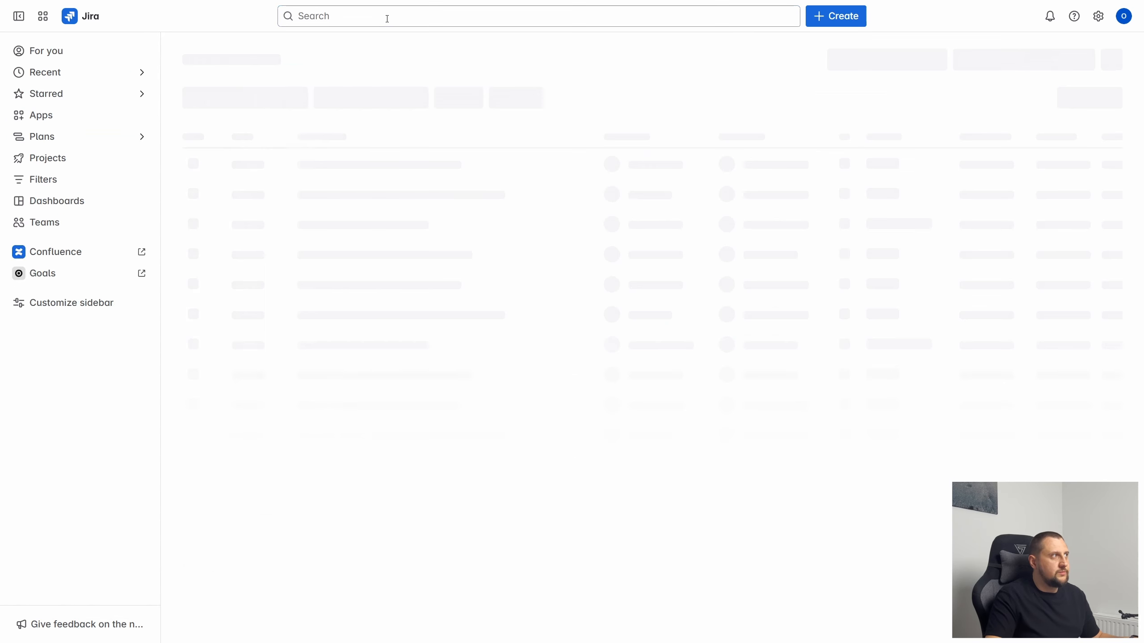
click(423, 94)
key(ctrl+a)
key(BackSpace)
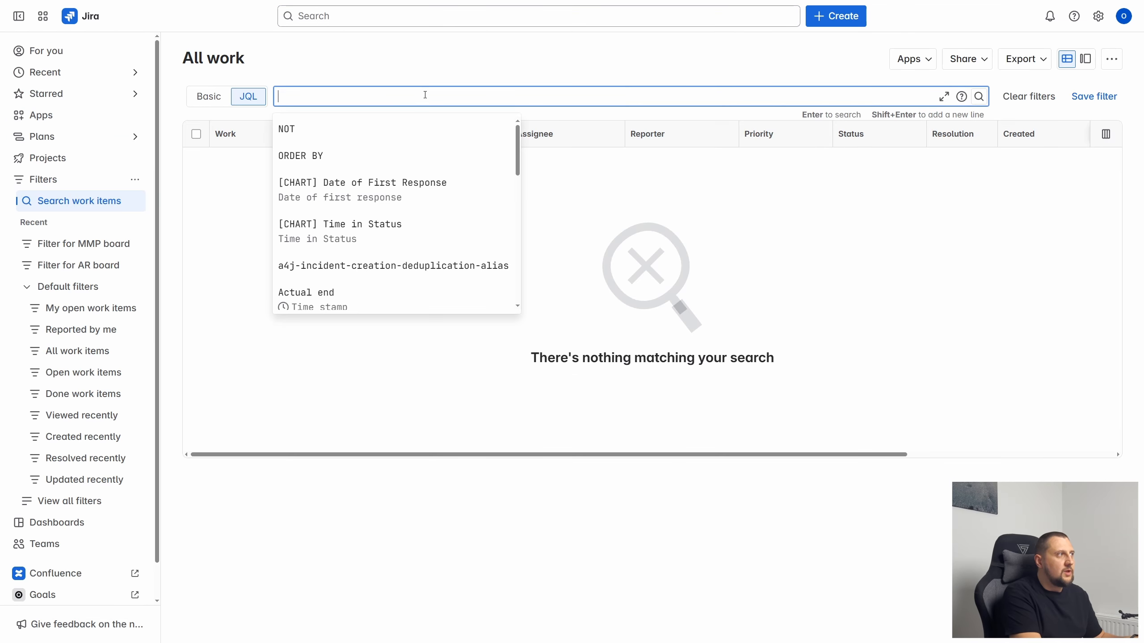
- Run the JQL query category = Ignore to list the work items of that project category
text(category)
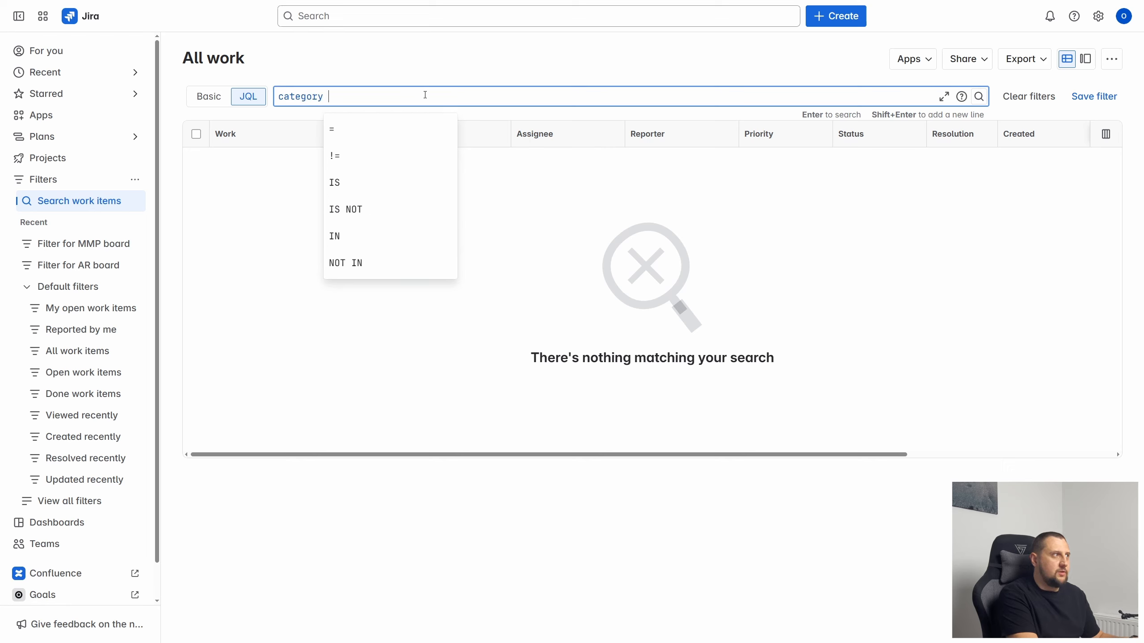
text( =)
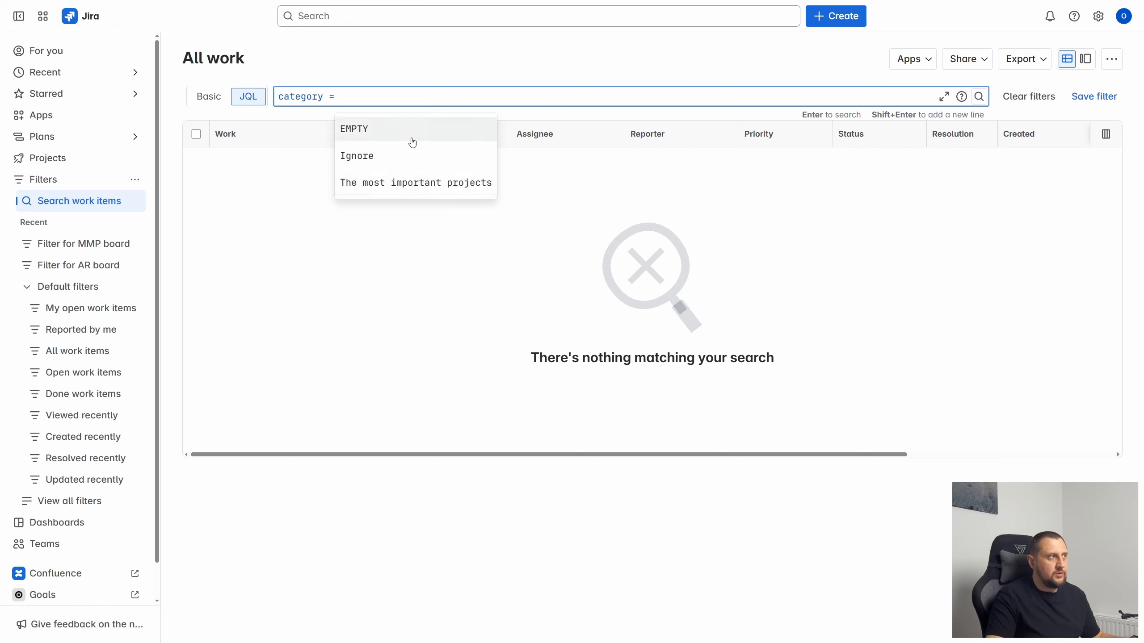
click(391, 156)
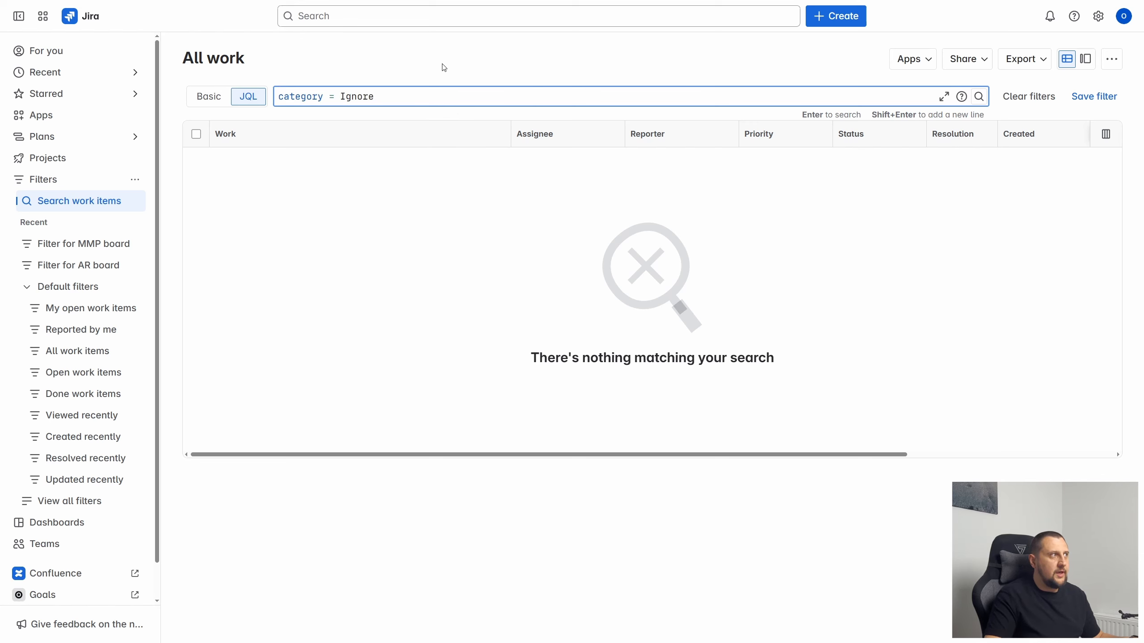
key(Return)
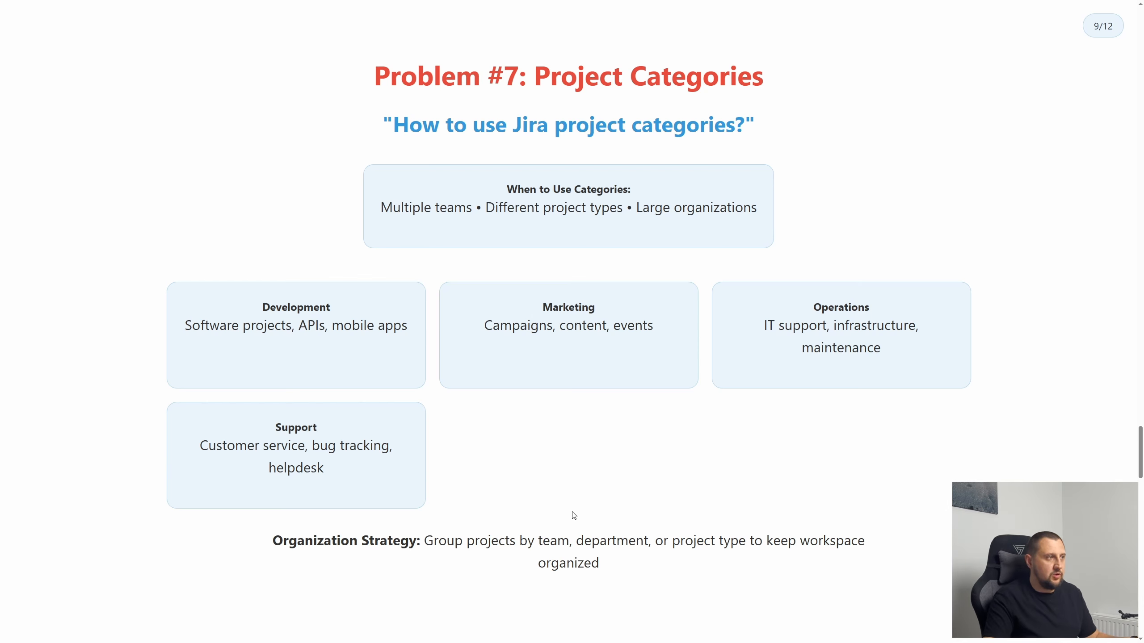
- Go from the Quick Start slide back to Jira and start a company-managed project from the Kanban software development template
scroll(623, 453, down, 2)
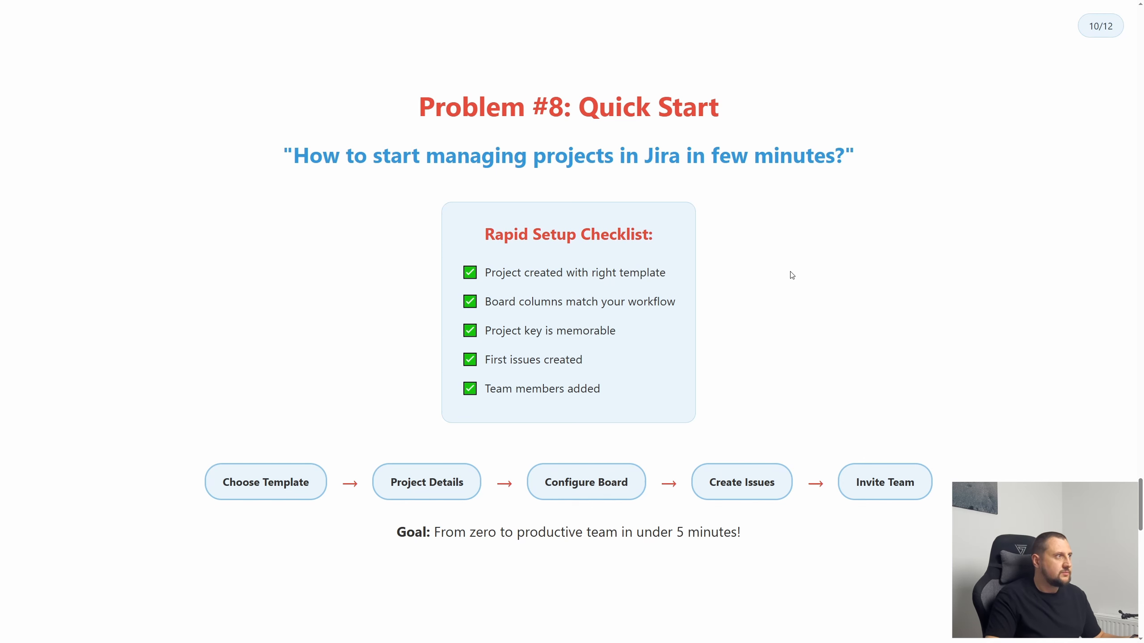
key(alt+Tab)
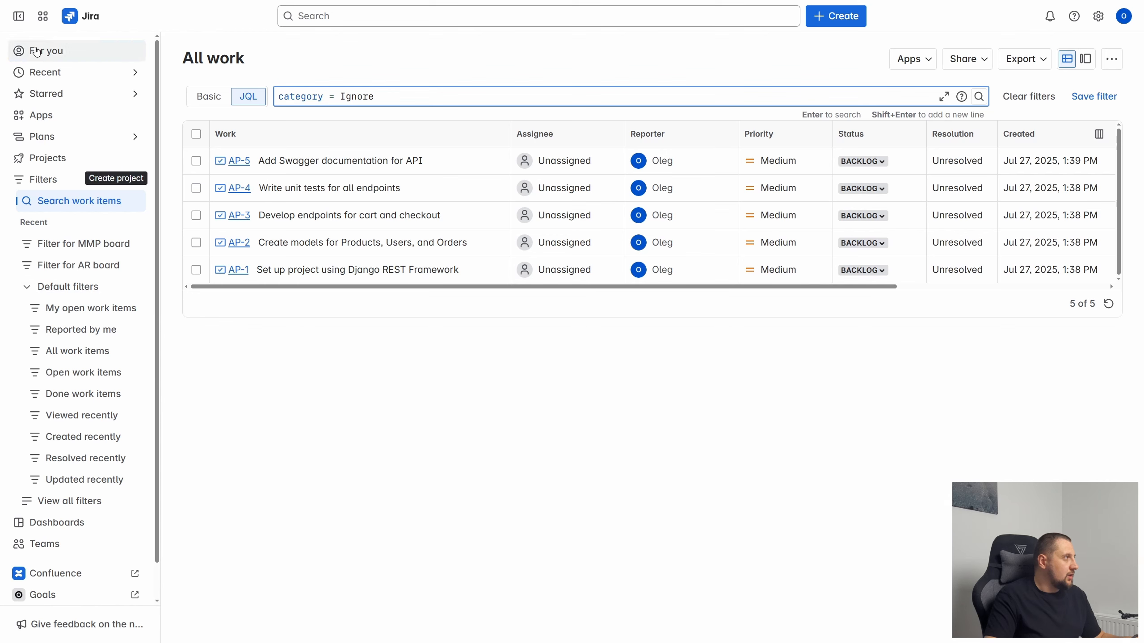
click(116, 159)
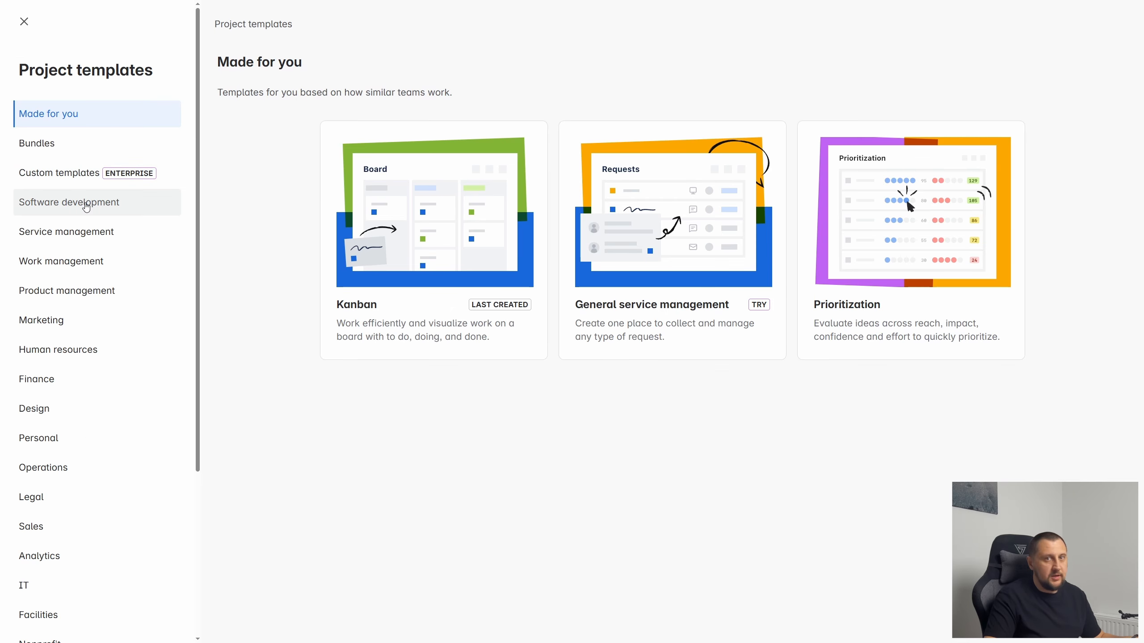
click(87, 208)
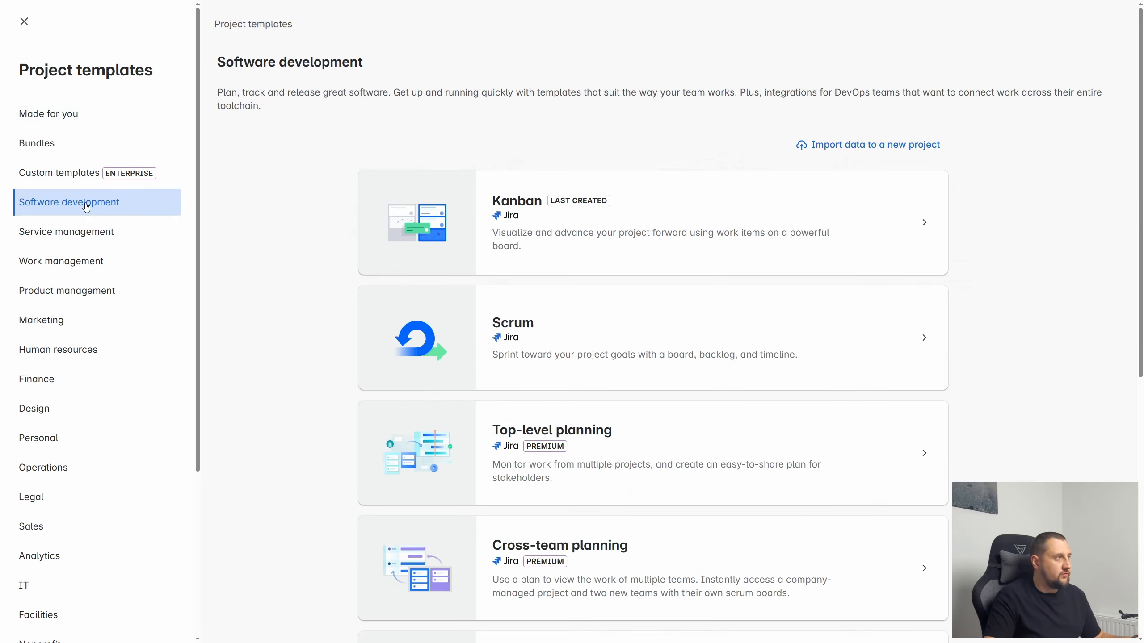
click(737, 225)
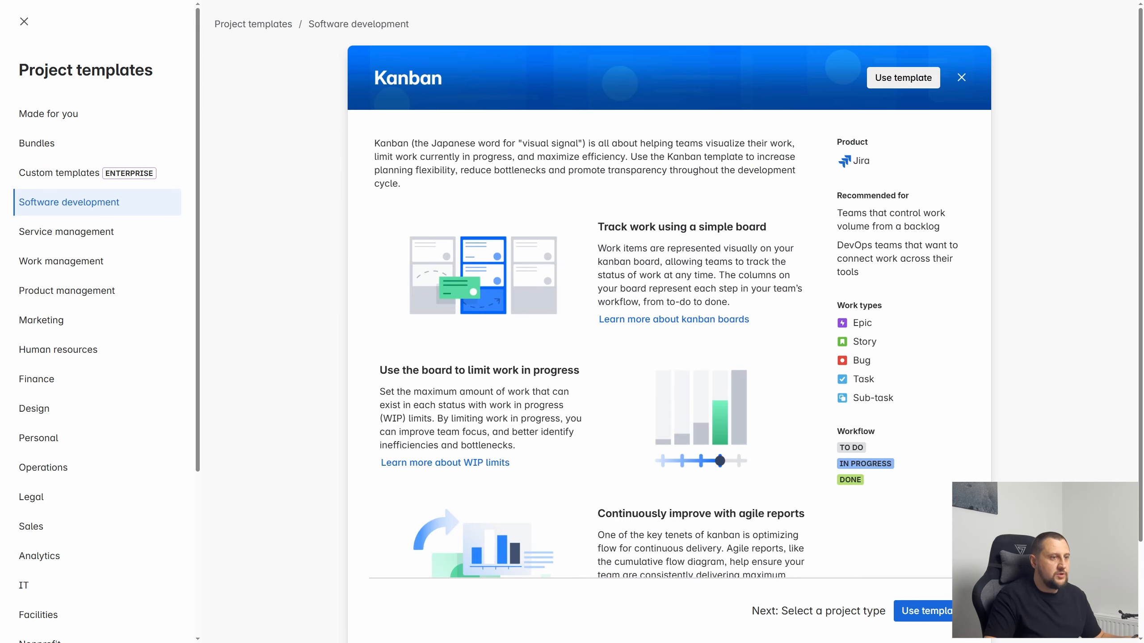
click(923, 611)
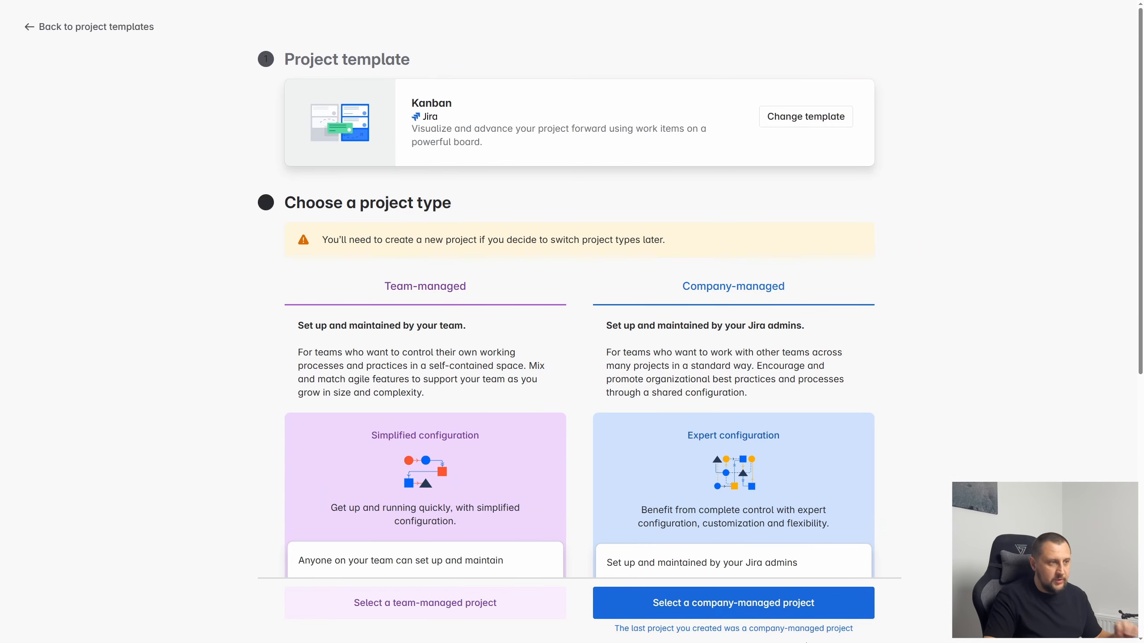
click(775, 608)
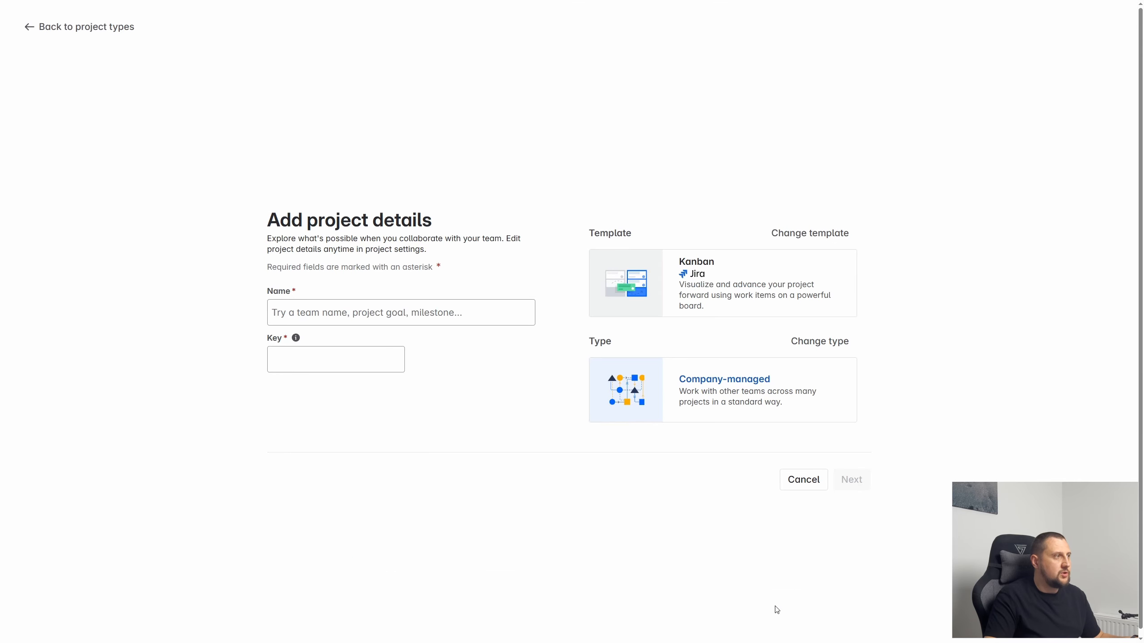
- Name the new project DevOps tasks with key DV, create it, and continue past the connect-your-work page to its board
click(359, 300)
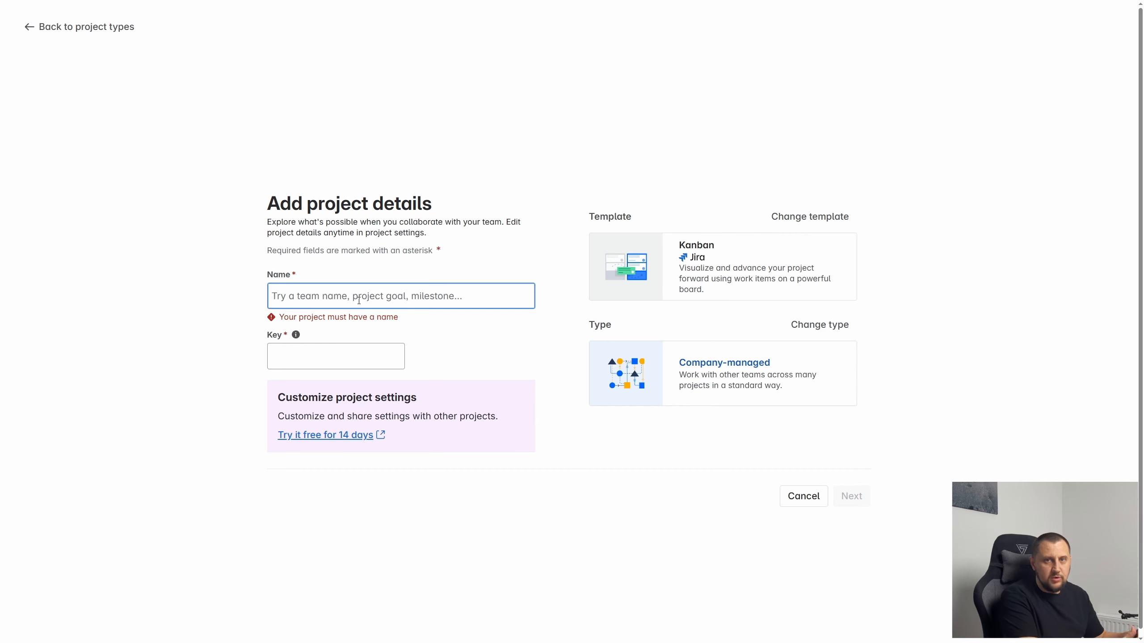
text(DevOps tasks)
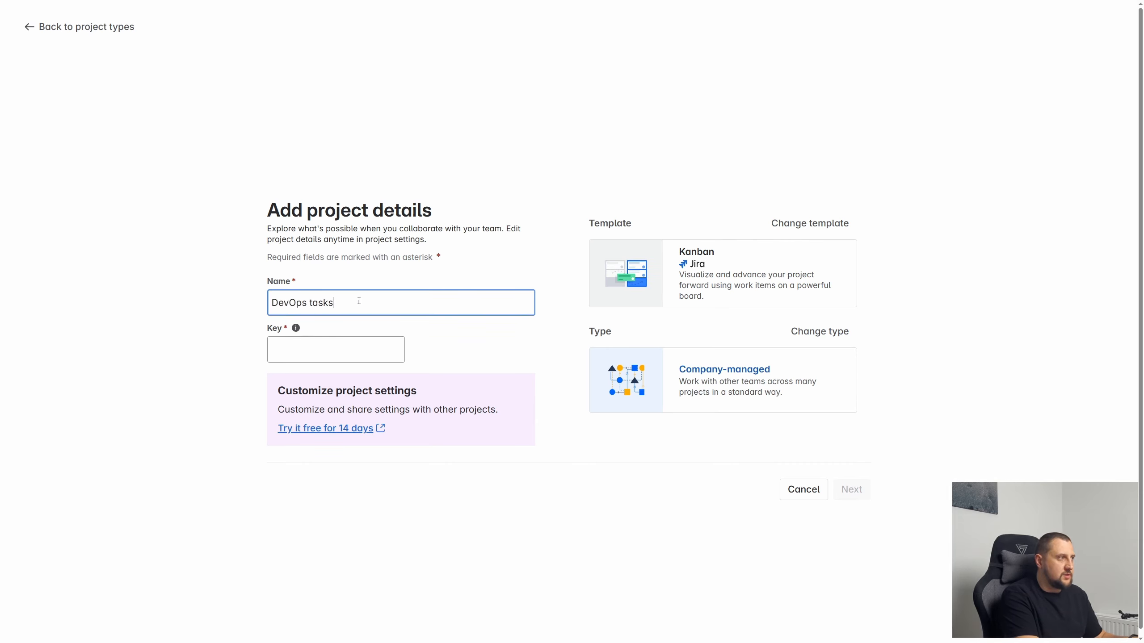
key(Tab)
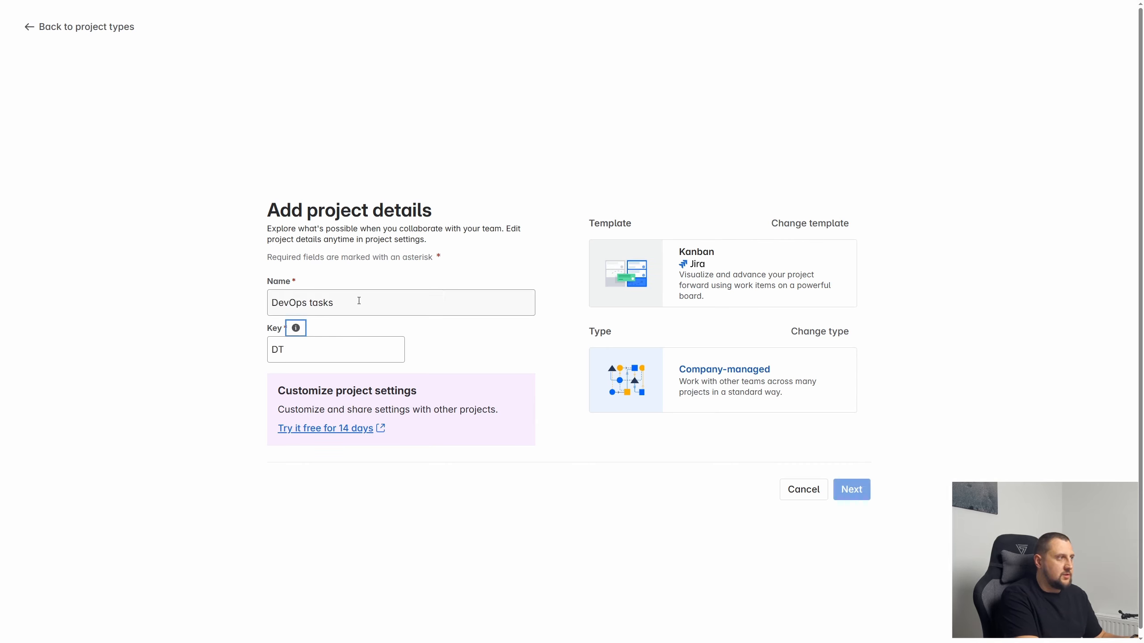
key(Tab)
text(DV)
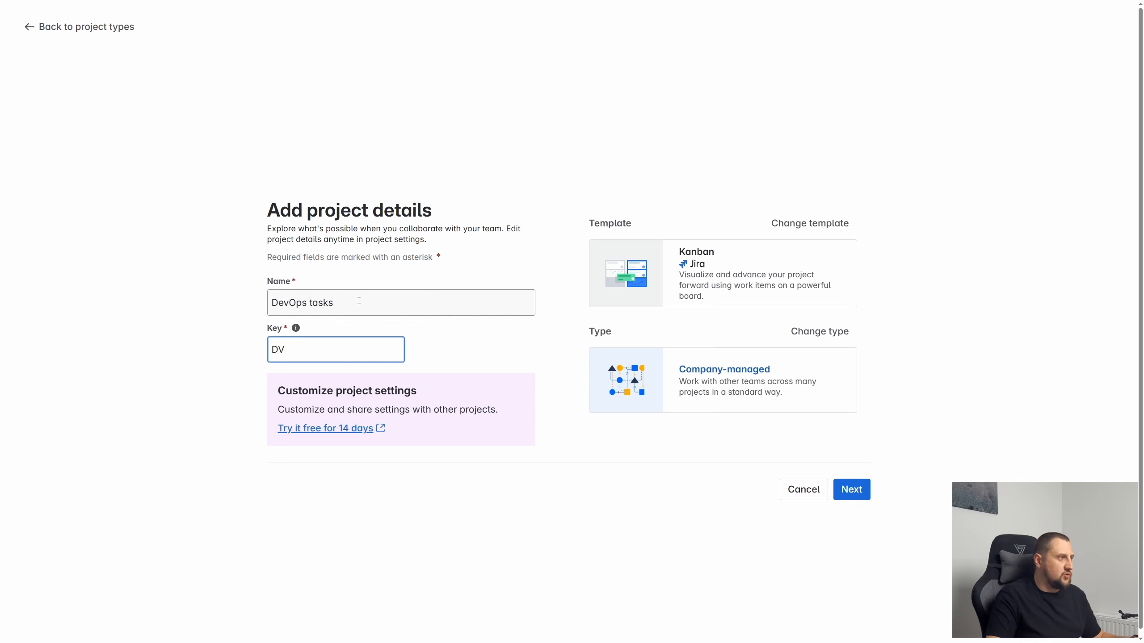
key(Return)
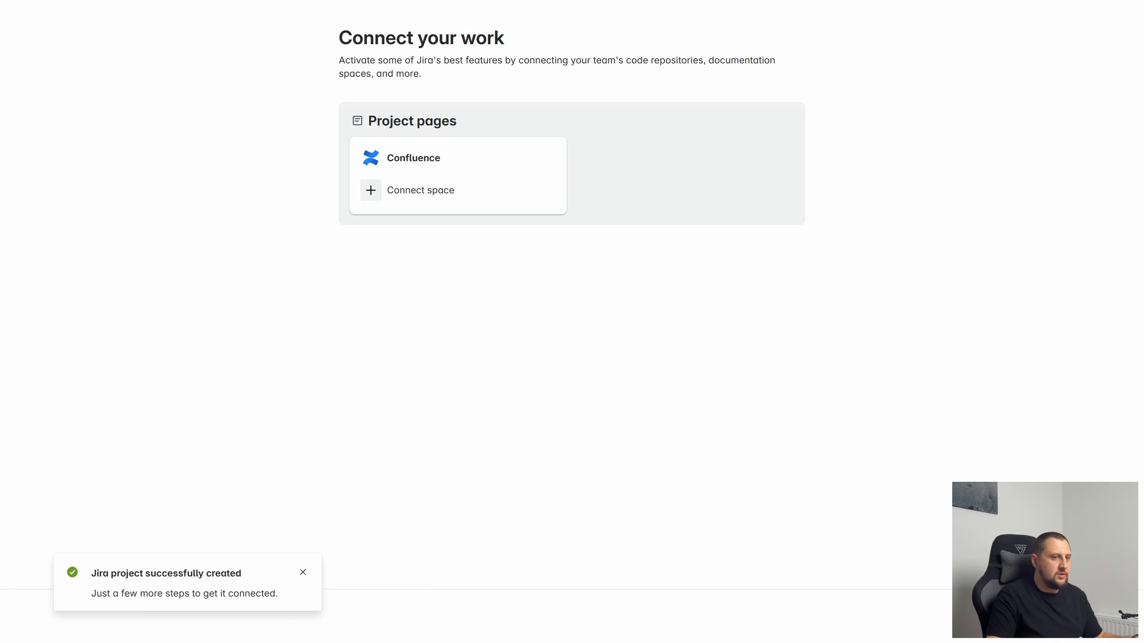
click(1103, 616)
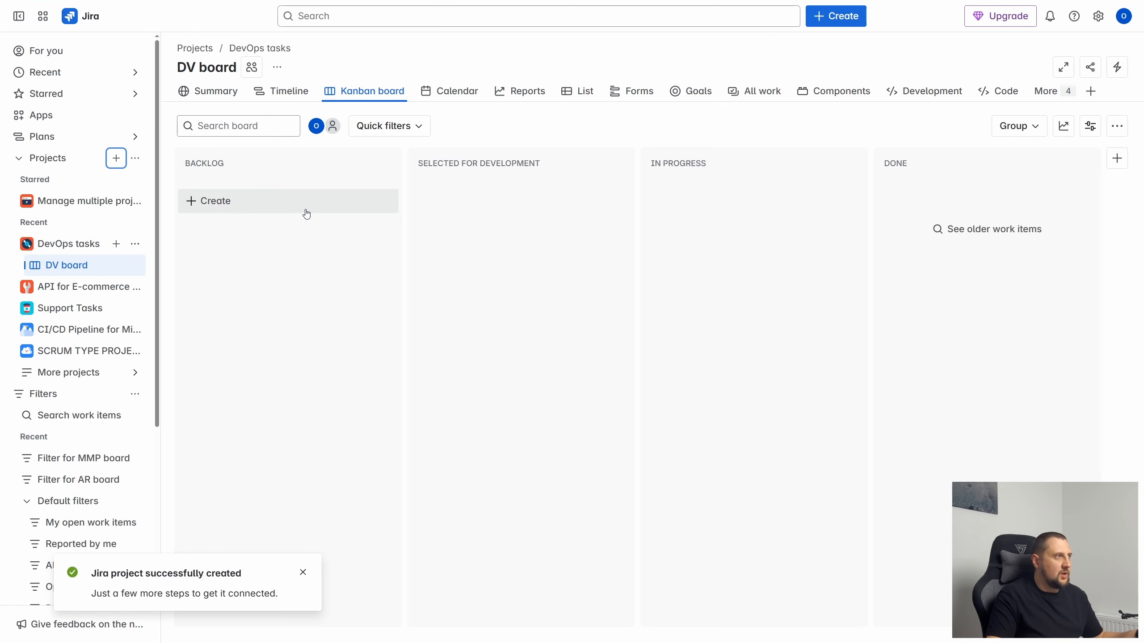
- Create a work item named "Task Devops #1" in the Backlog column of the DV board
click(241, 210)
text(Taslk)
key(BackSpace)
key(BackSpace)
text(k S)
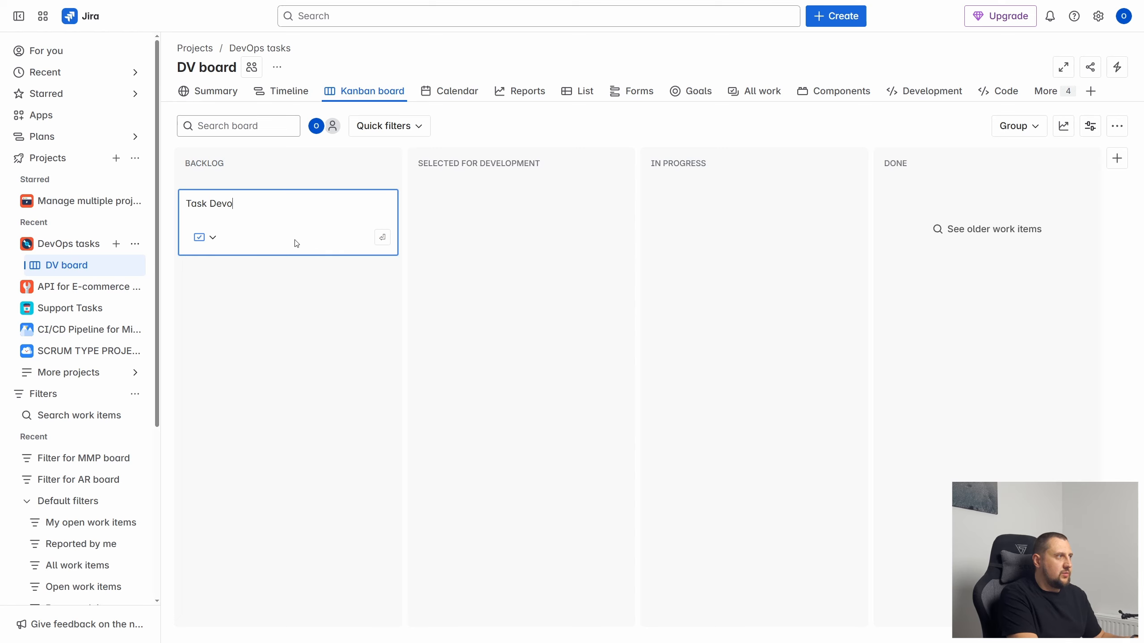
text(evops #1)
key(Return)
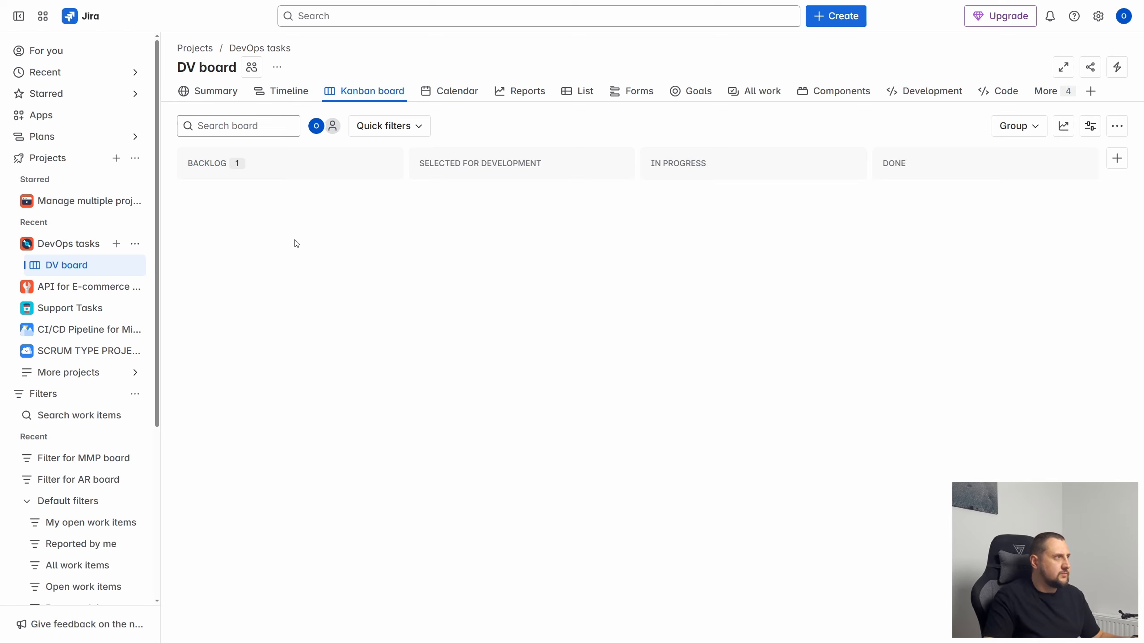
- View the workflow of Task Devops #1 from its status, and open that workflow for editing in the admin settings
click(276, 211)
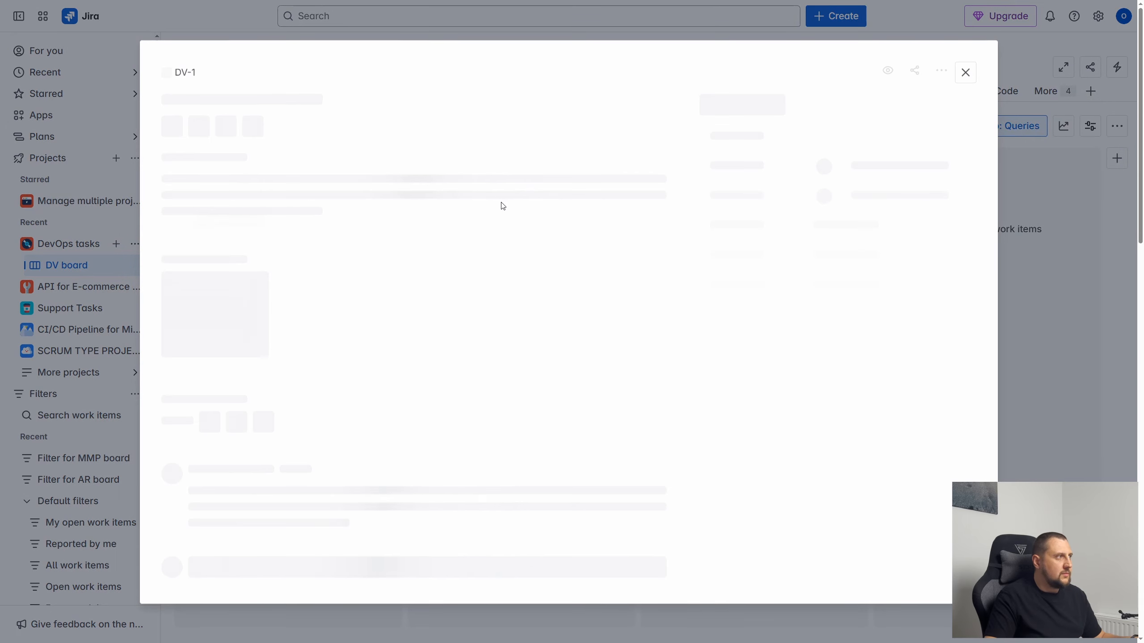
click(852, 117)
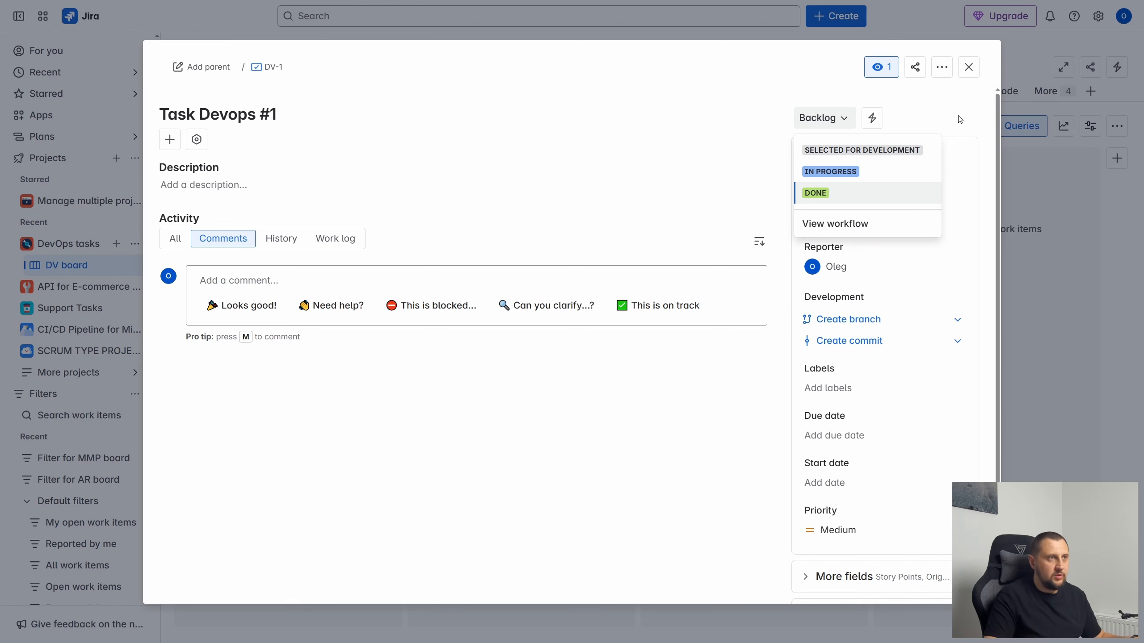
click(843, 227)
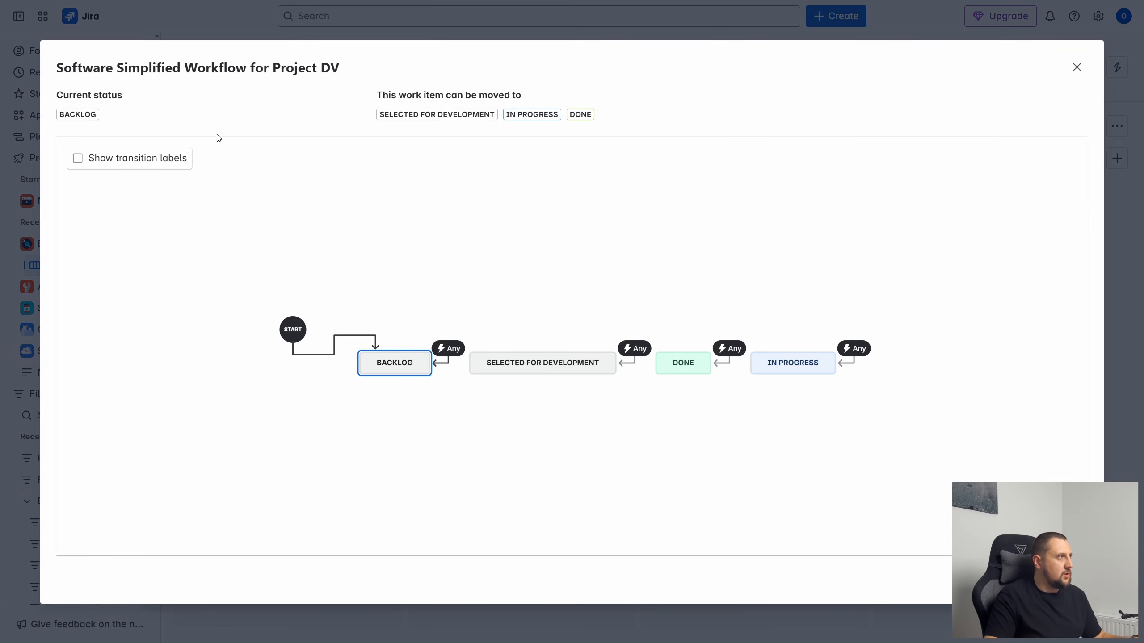
key(Escape)
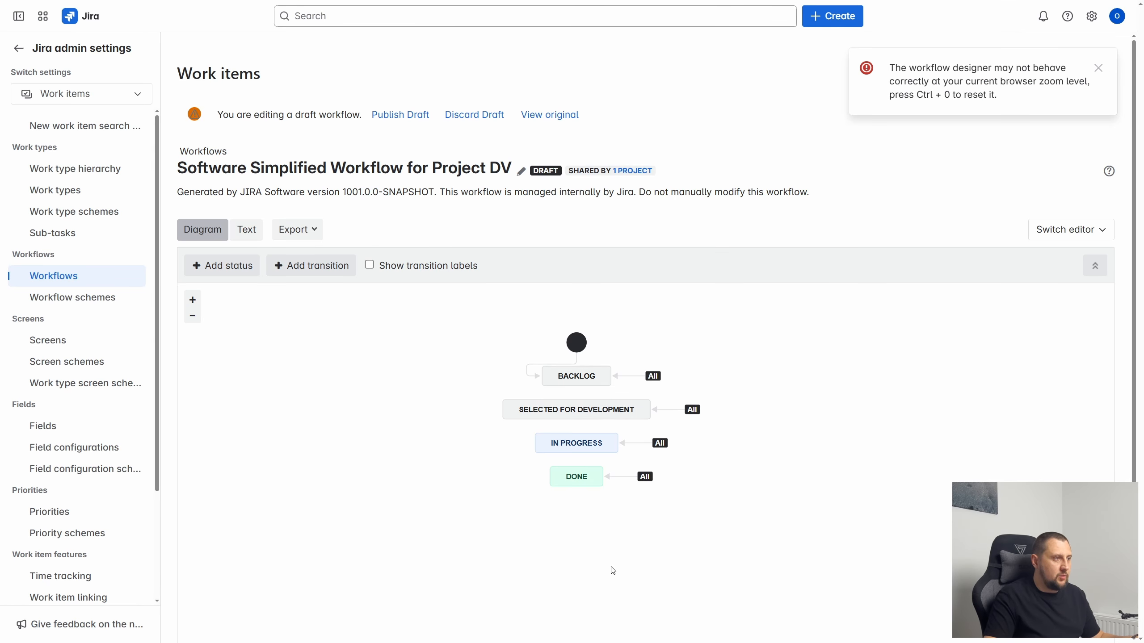
- Move the Done and In Progress statuses lower in the workflow diagram to leave a gap below Selected for Development
drag(635, 479, 634, 554)
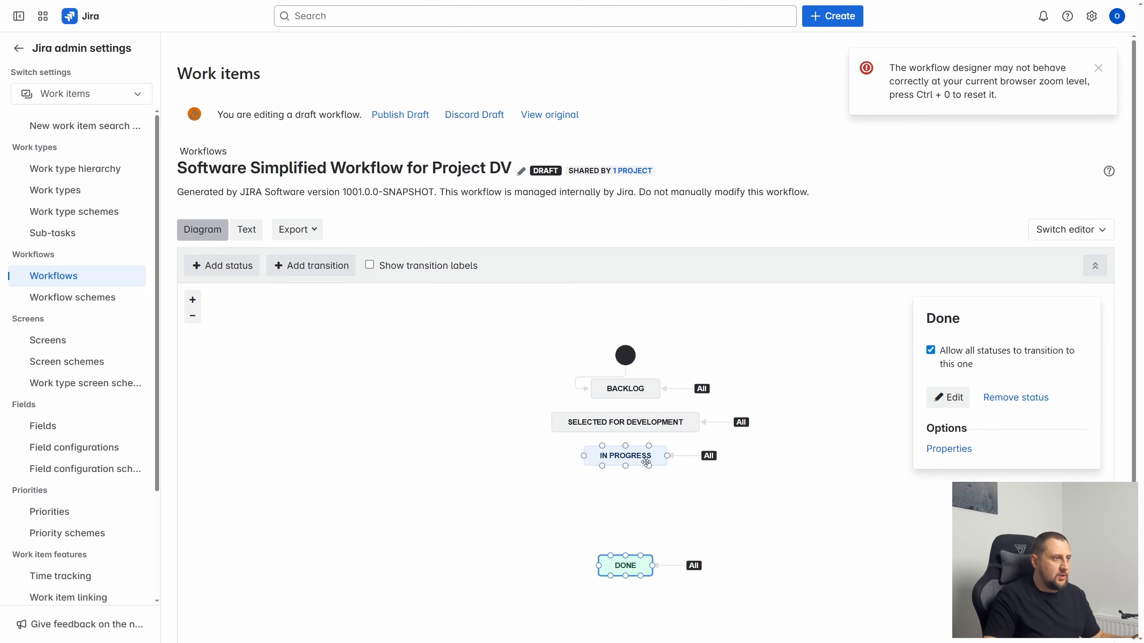
drag(644, 458, 645, 523)
click(689, 474)
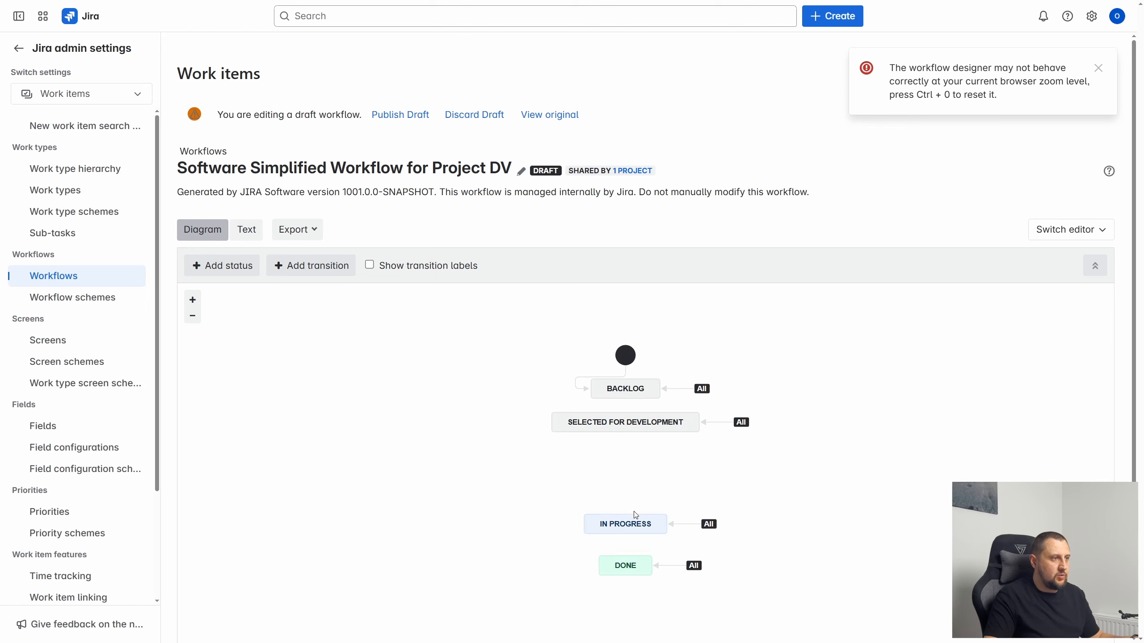
- Add the existing Testing status to the workflow, allow all statuses to transition to it, and align it with the other statuses
click(238, 267)
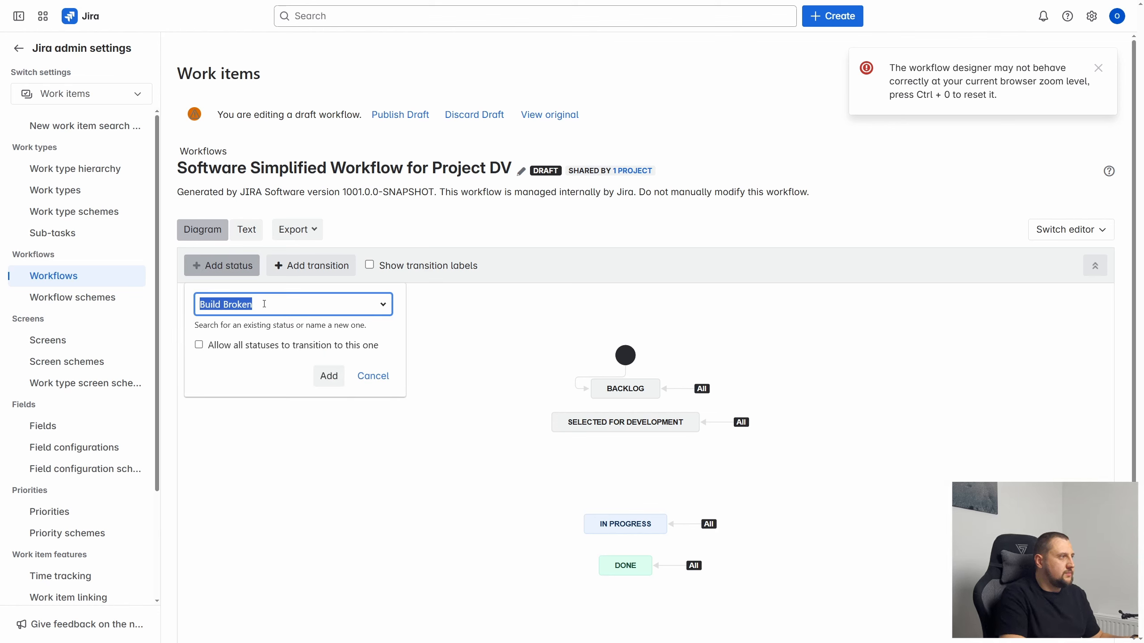
click(383, 305)
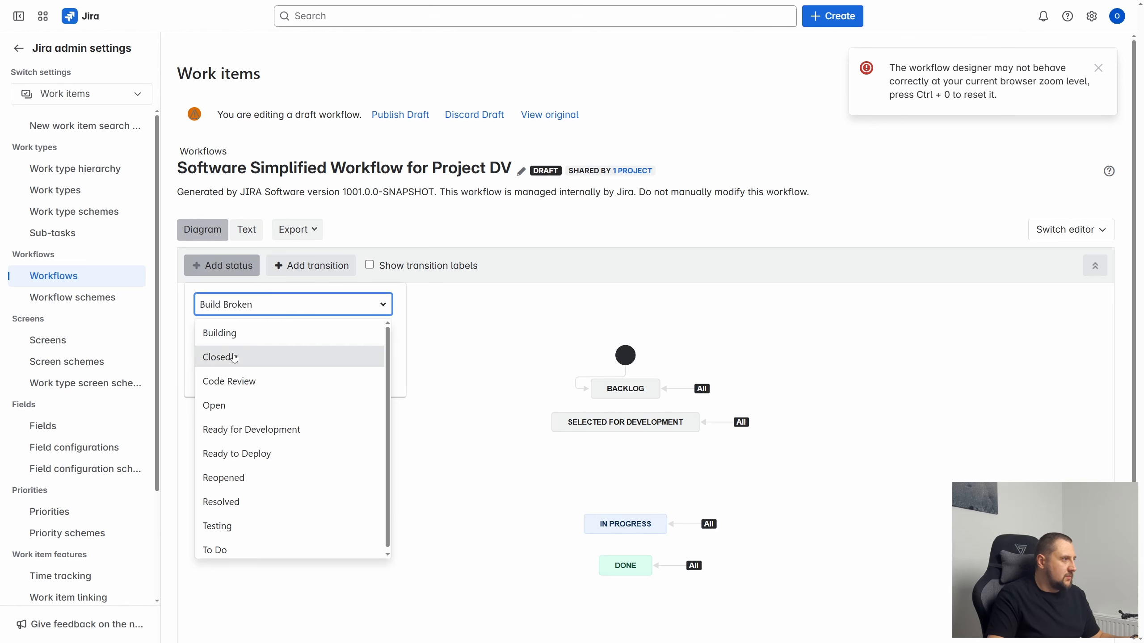
click(241, 521)
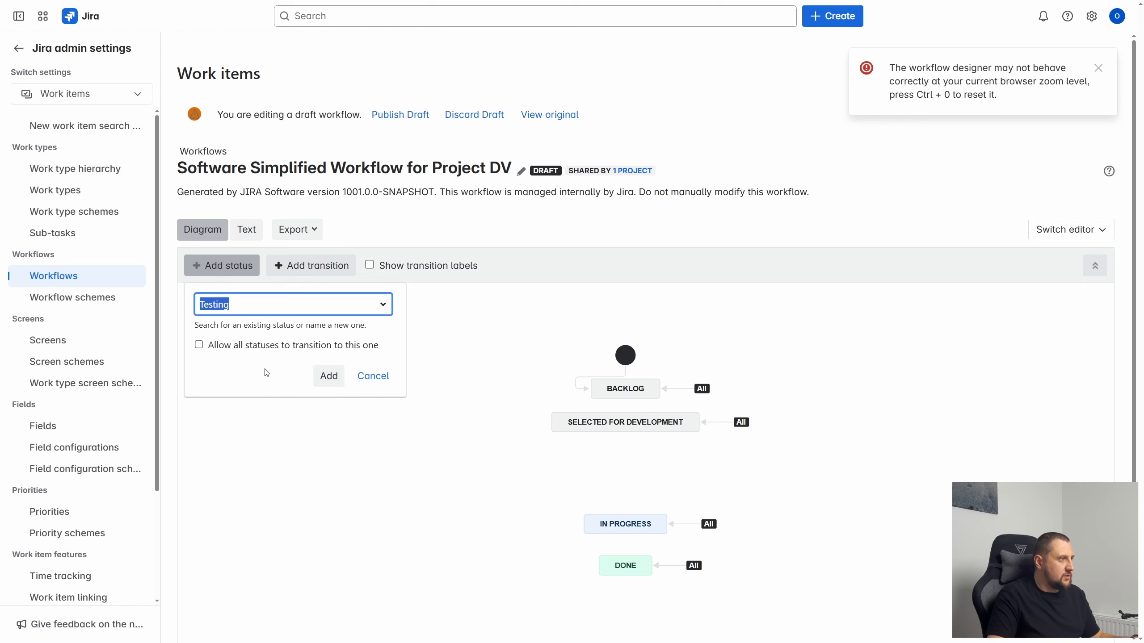
click(198, 345)
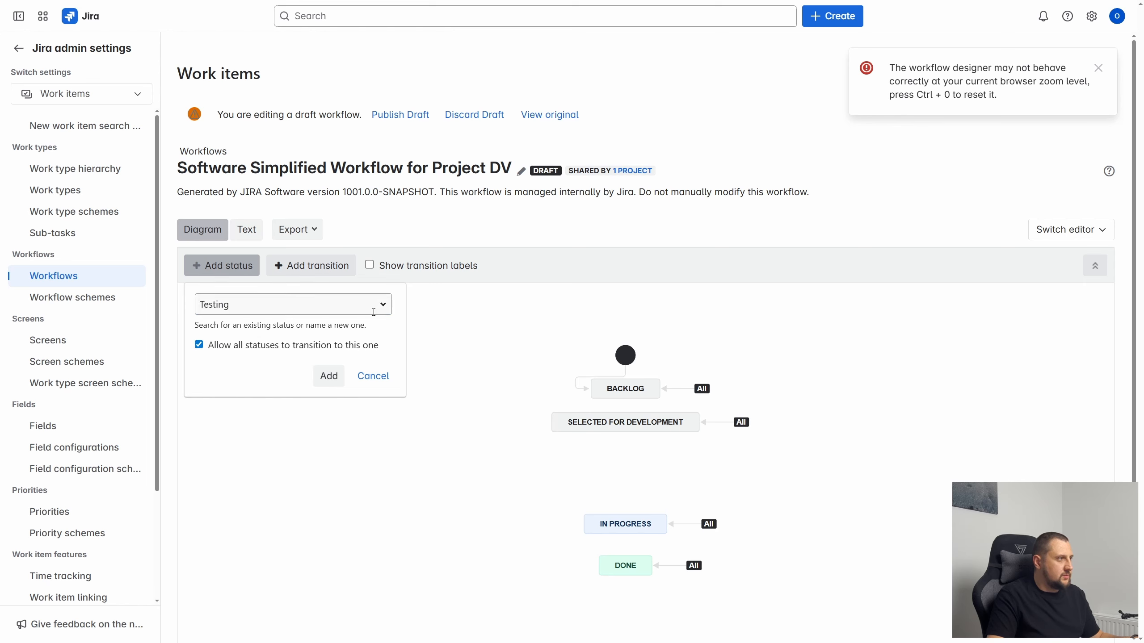
click(322, 307)
click(395, 337)
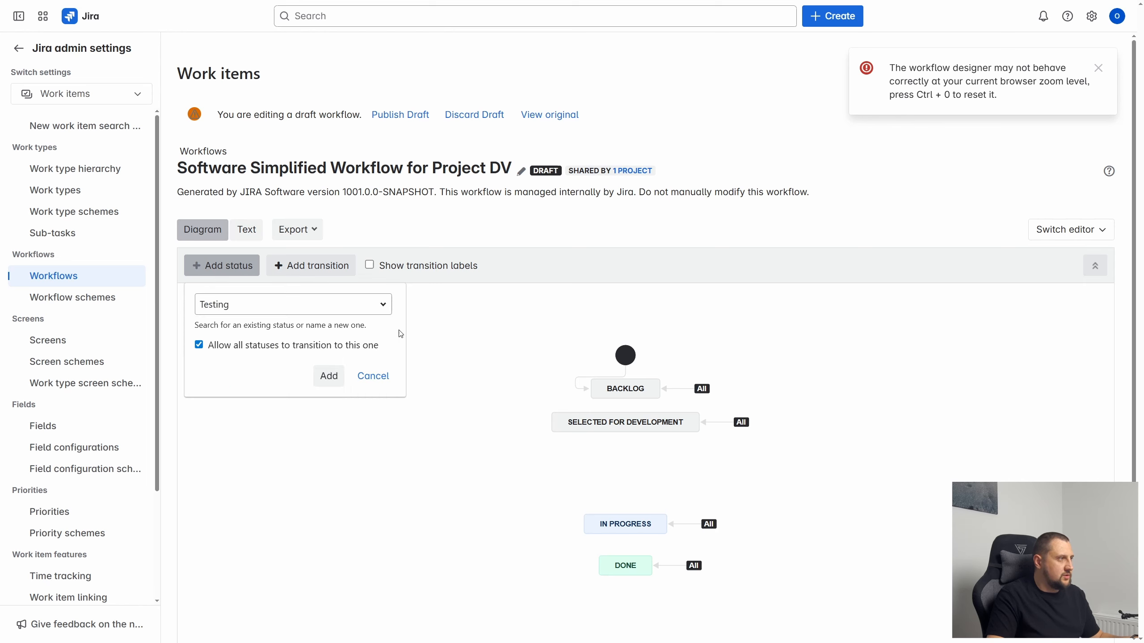
click(325, 374)
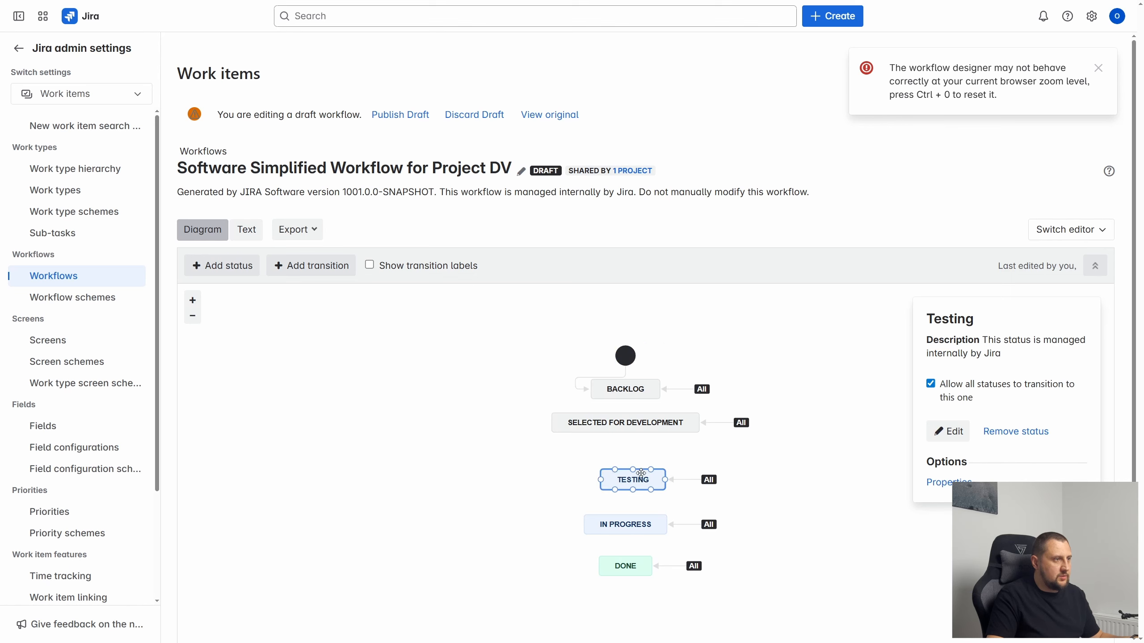
click(776, 497)
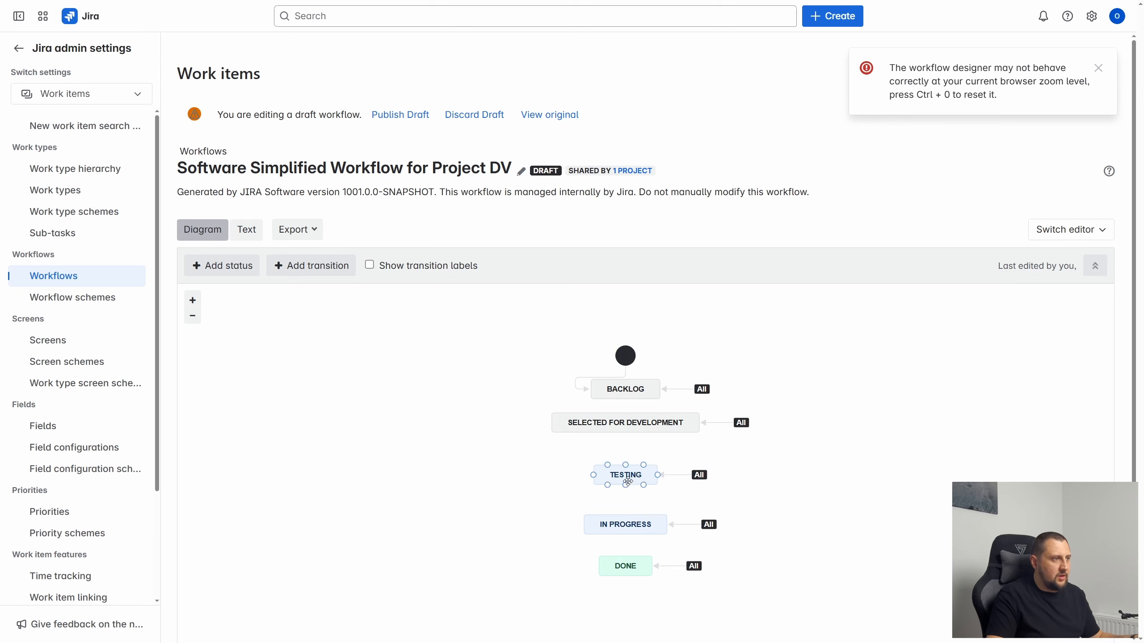
- Try to rename the Selected for Development status to "To Do"
click(626, 423)
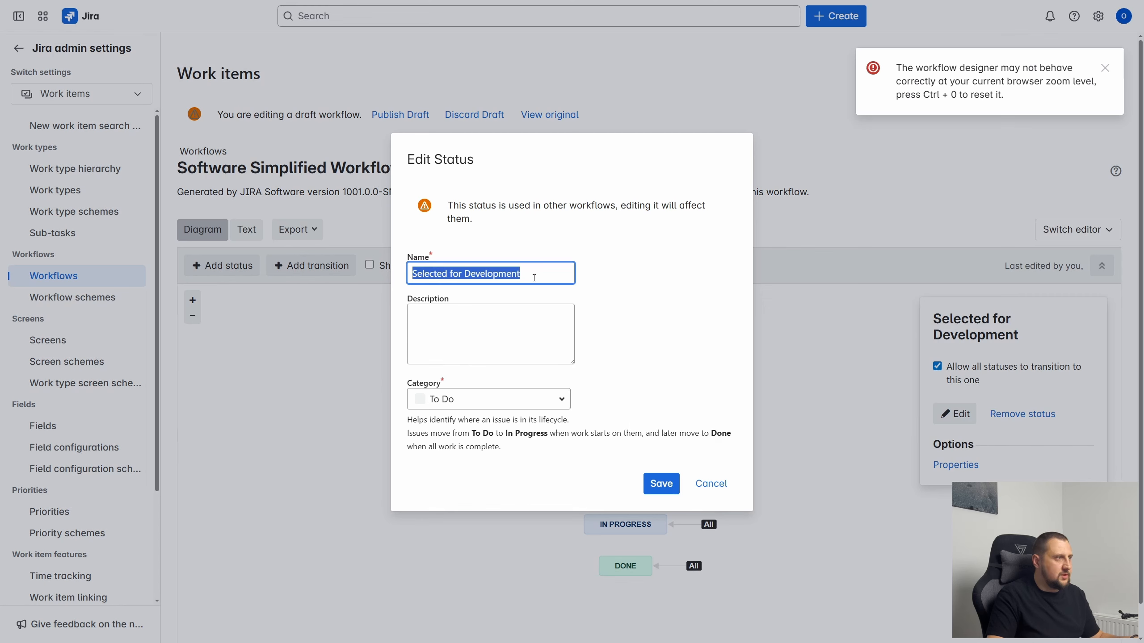
text(T)
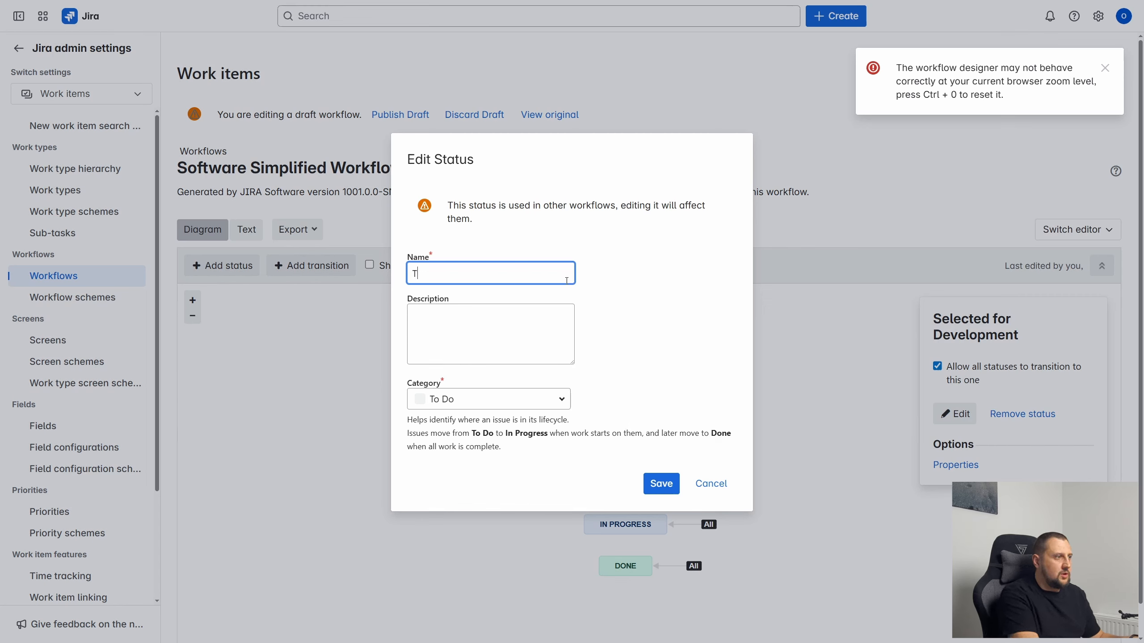
text(o Do)
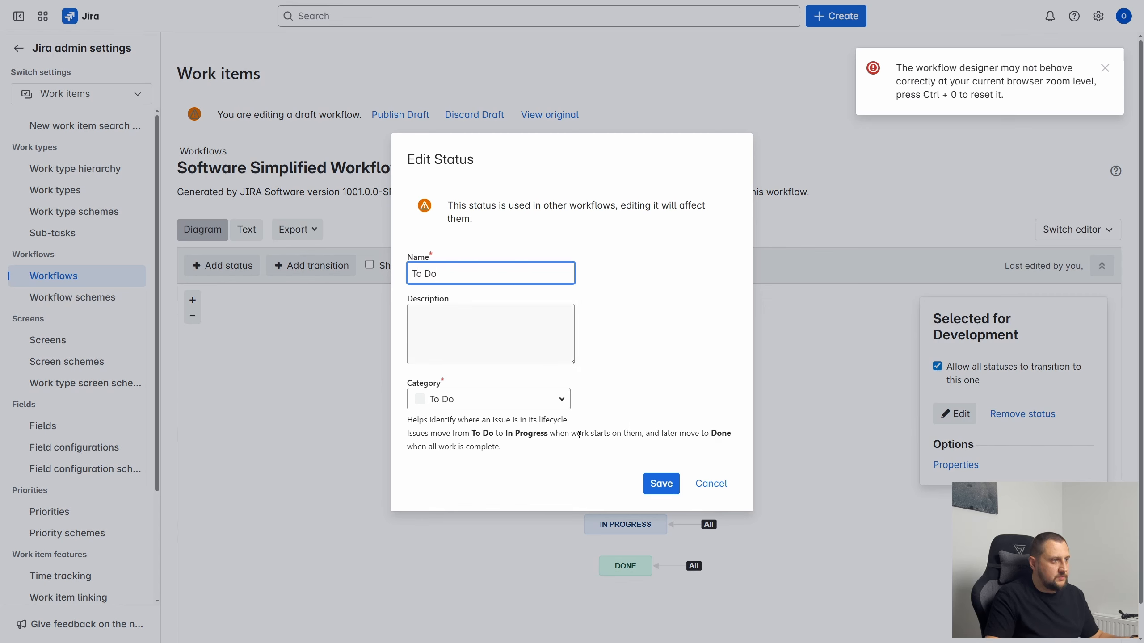
click(662, 481)
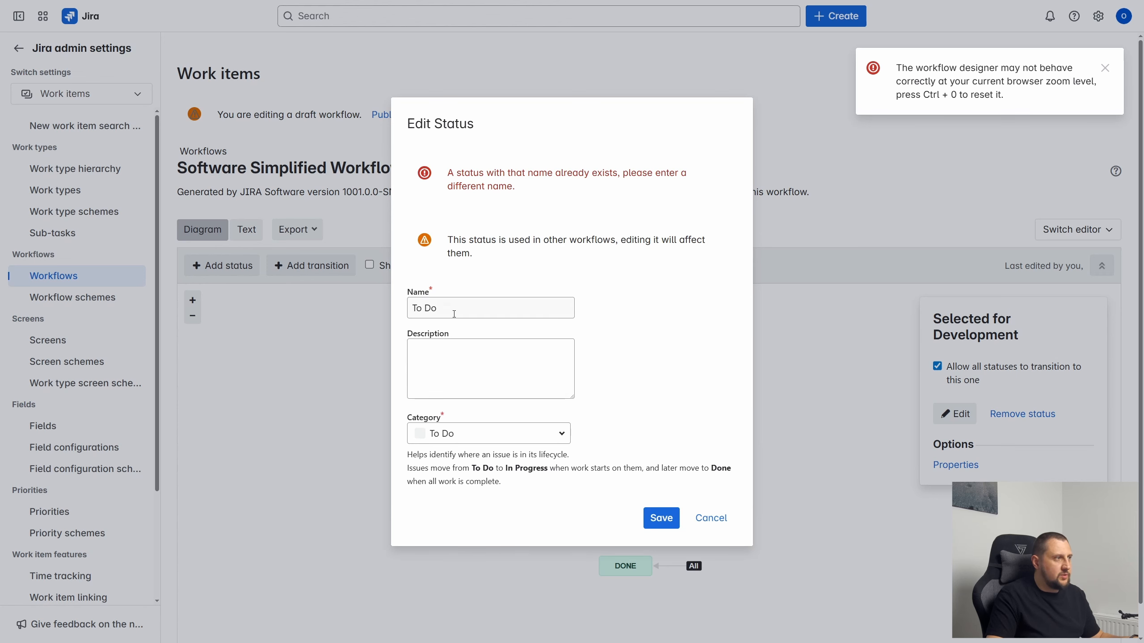
click(711, 518)
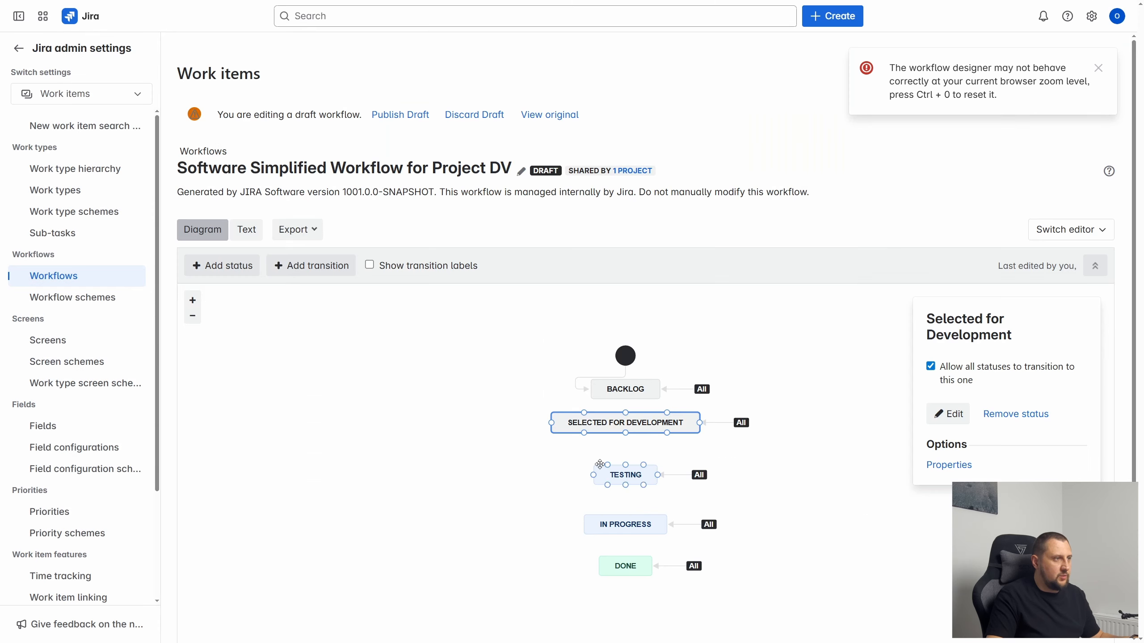
- Rename the Selected for Development status to "To Do (devops)" and save it
double_click(648, 424)
text(To DO ()
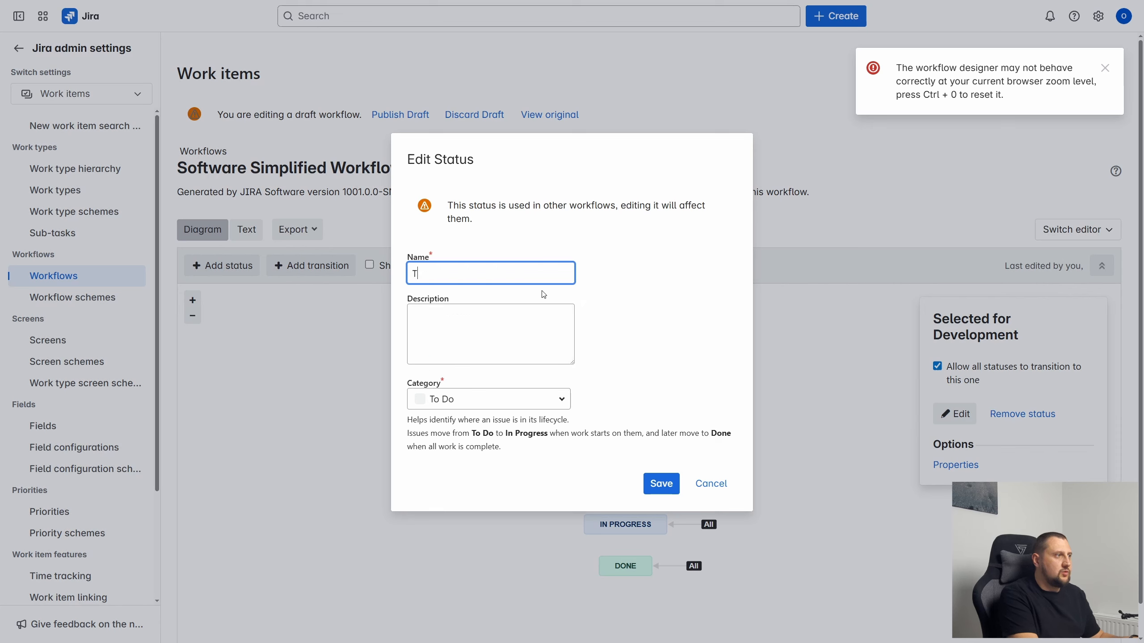
key(BackSpace)
key(BackSpace)
key(BackSpace)
text(o D)
key(BackSpace)
text((devo)
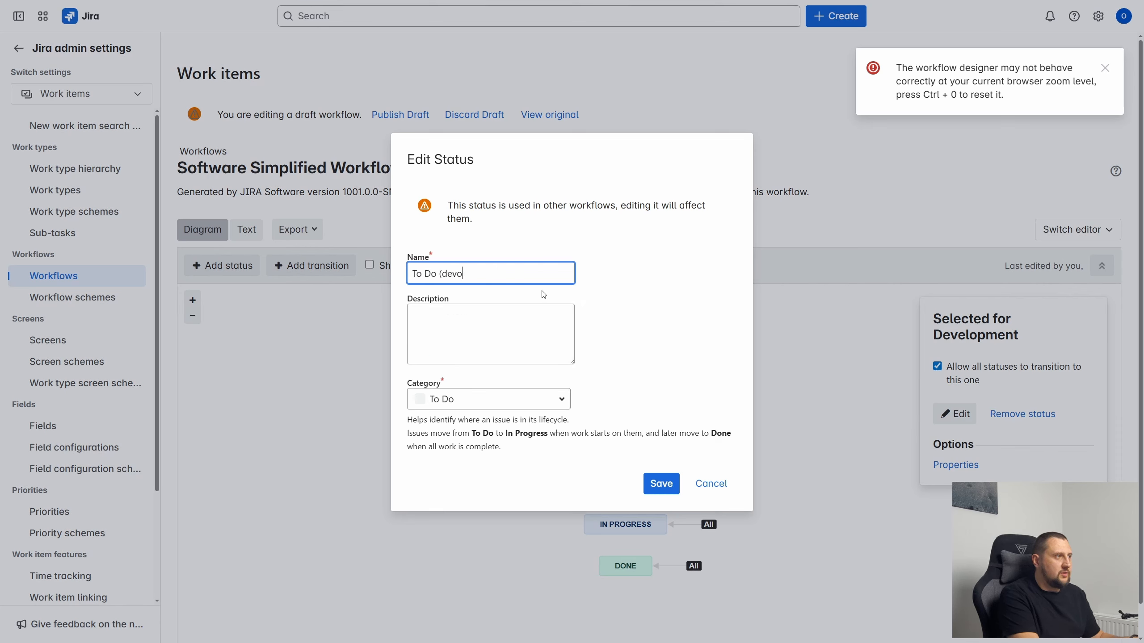
text(ps))
click(665, 483)
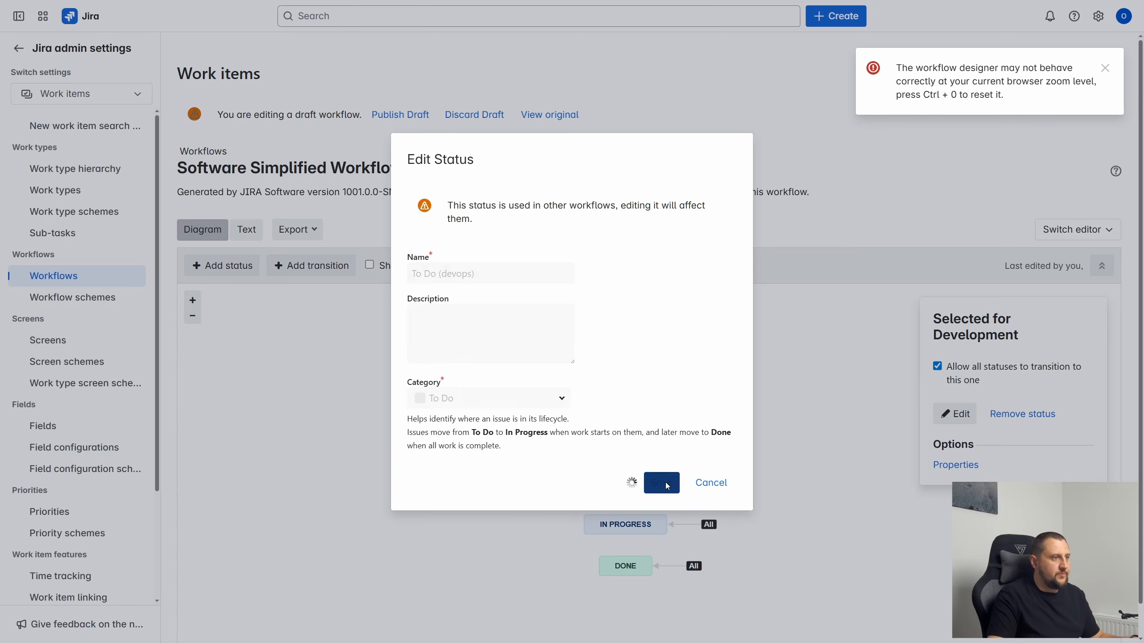
- Rearrange the workflow diagram so In Progress sits below To Do (devops) and Testing sits between In Progress and Done
drag(613, 423, 643, 430)
click(630, 478)
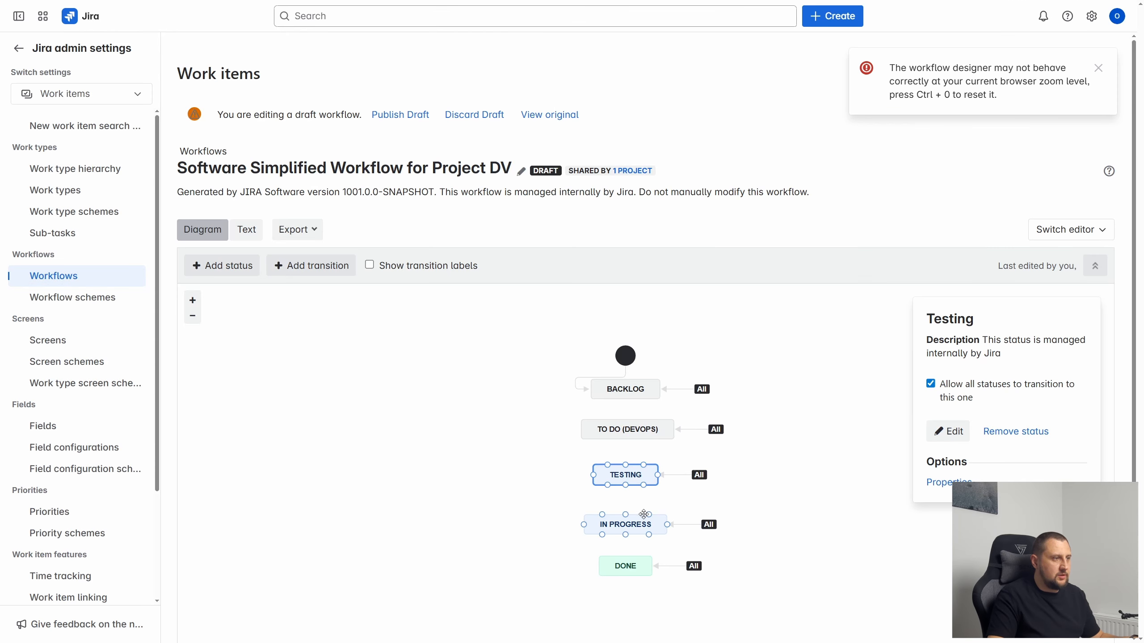
drag(644, 515, 541, 465)
drag(639, 477, 639, 519)
drag(546, 478, 655, 473)
drag(633, 519, 638, 509)
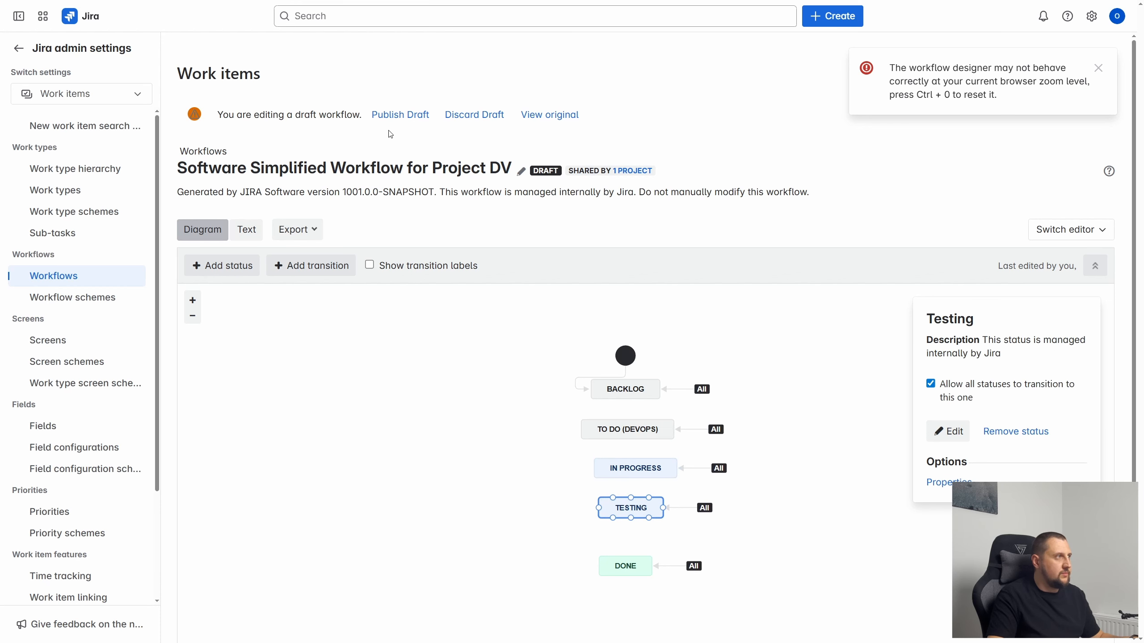
- Publish the draft workflow, and return to Task Devops #1 to check the statuses it can move to
click(400, 116)
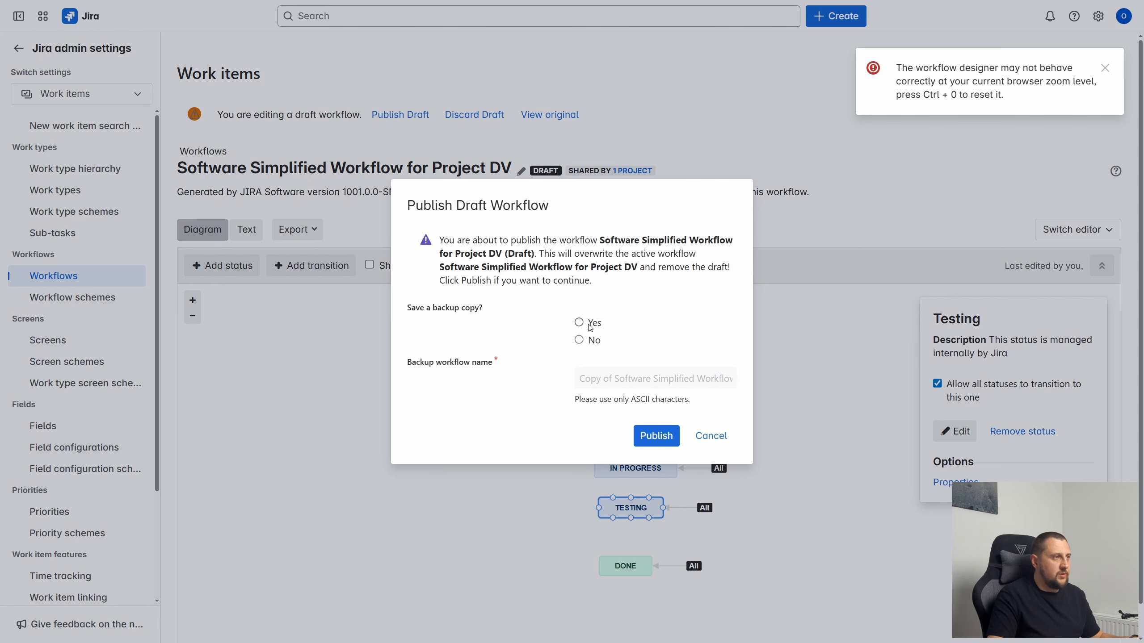
click(657, 436)
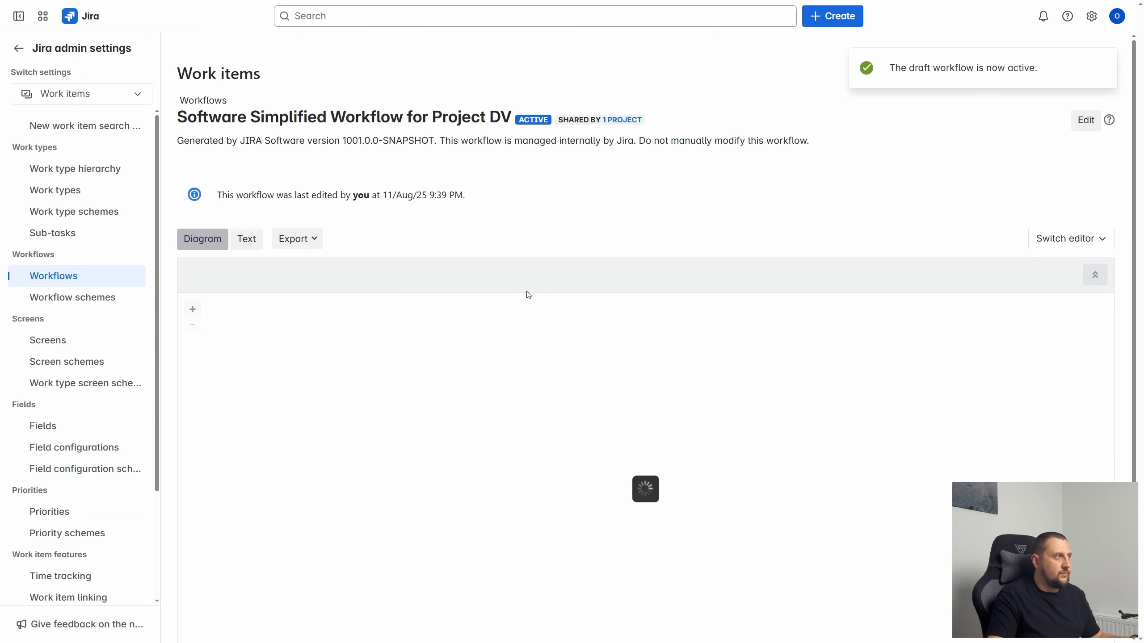
click(14, 48)
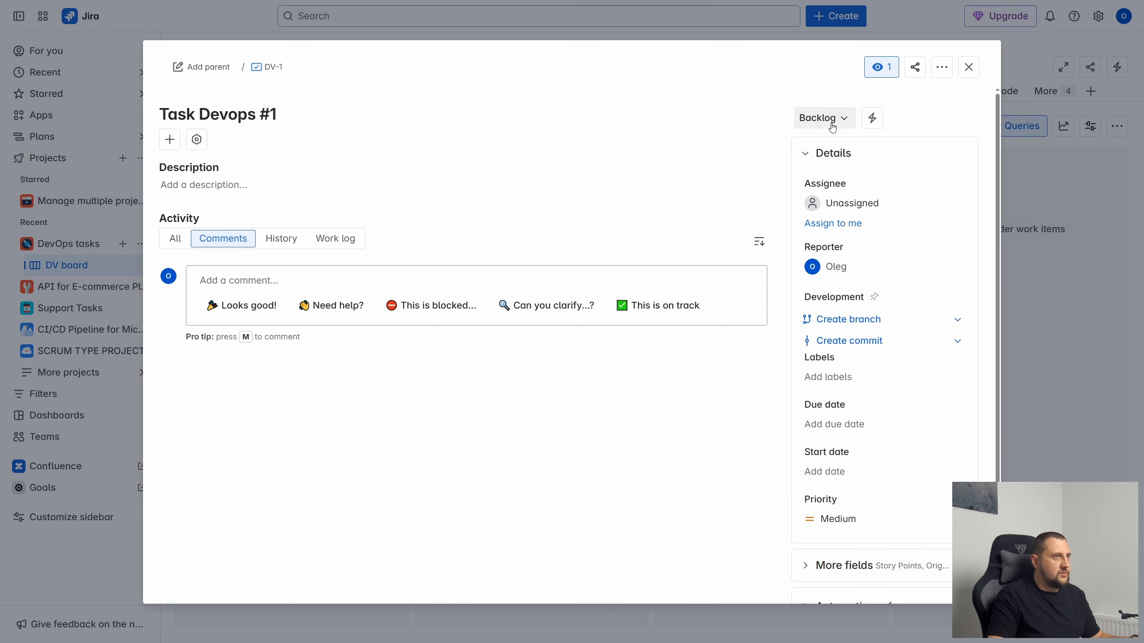
click(824, 118)
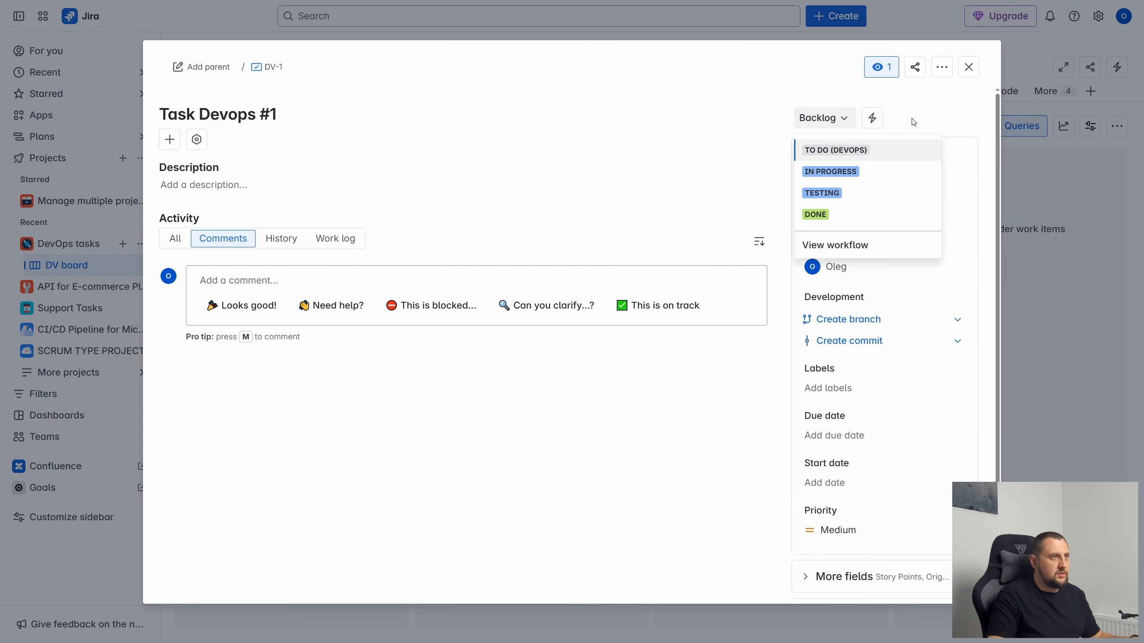
- Close Task Devops #1 and open the column settings of the DV board
click(959, 116)
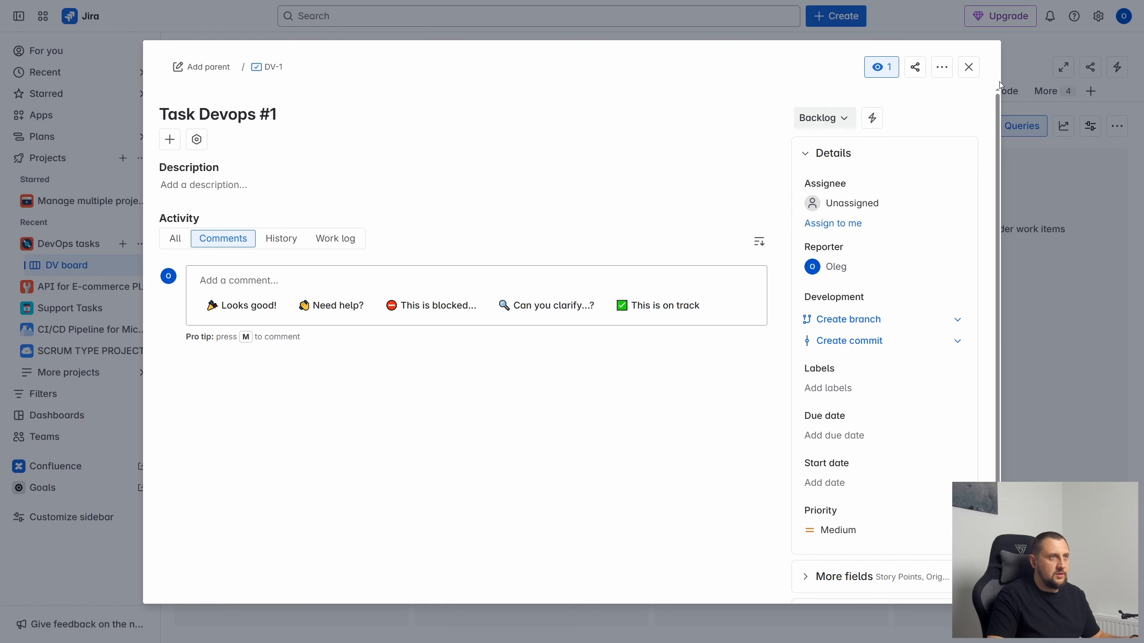
click(968, 67)
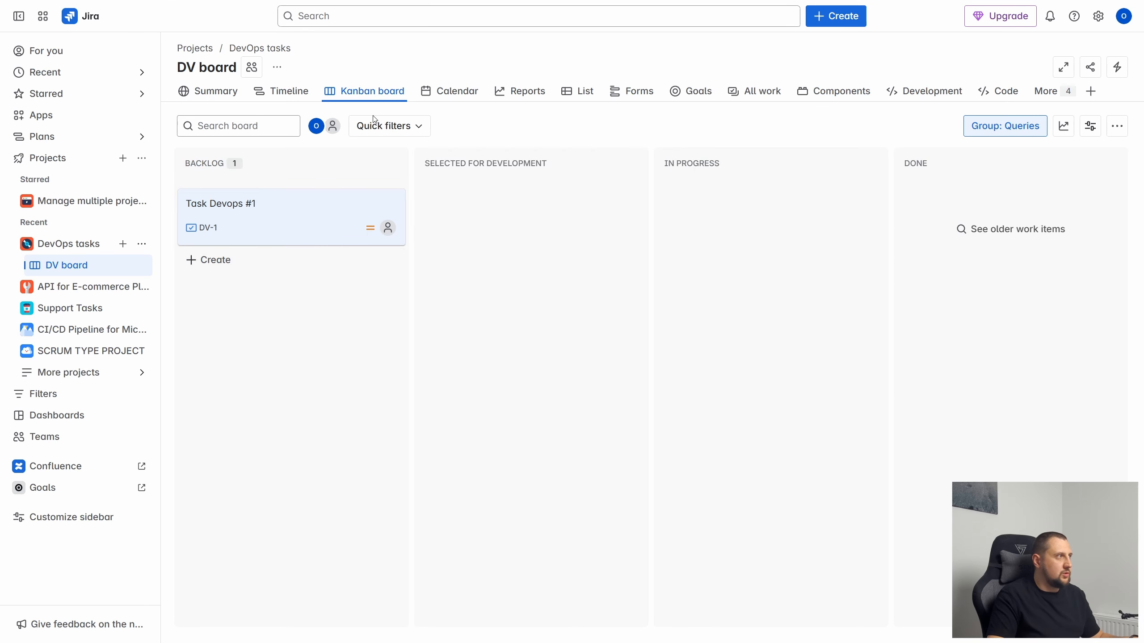
click(141, 265)
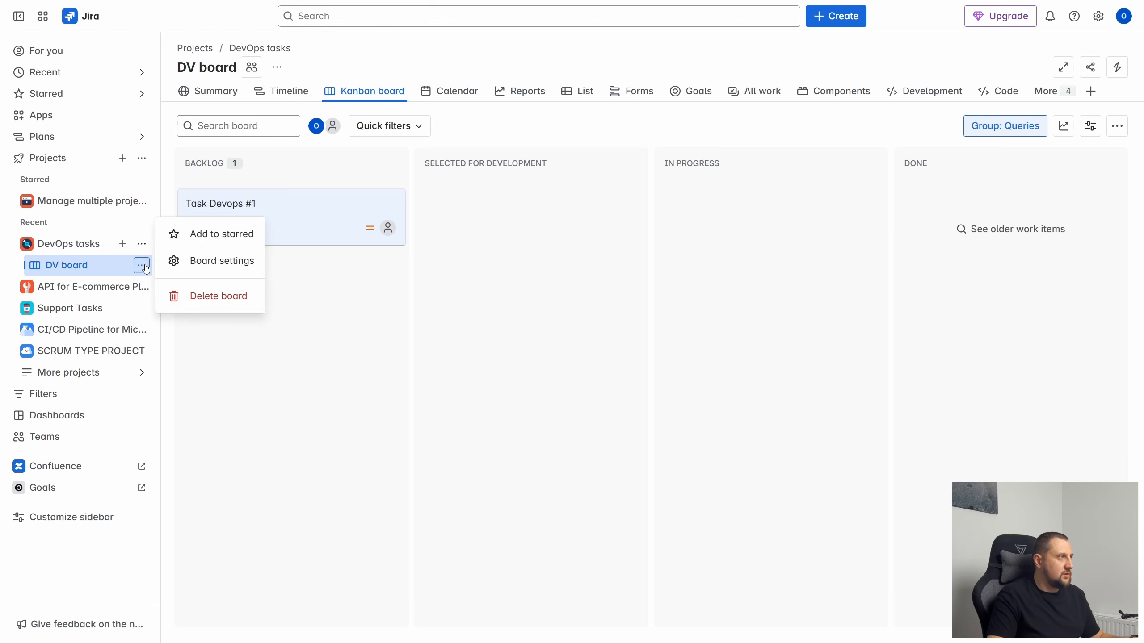
click(217, 263)
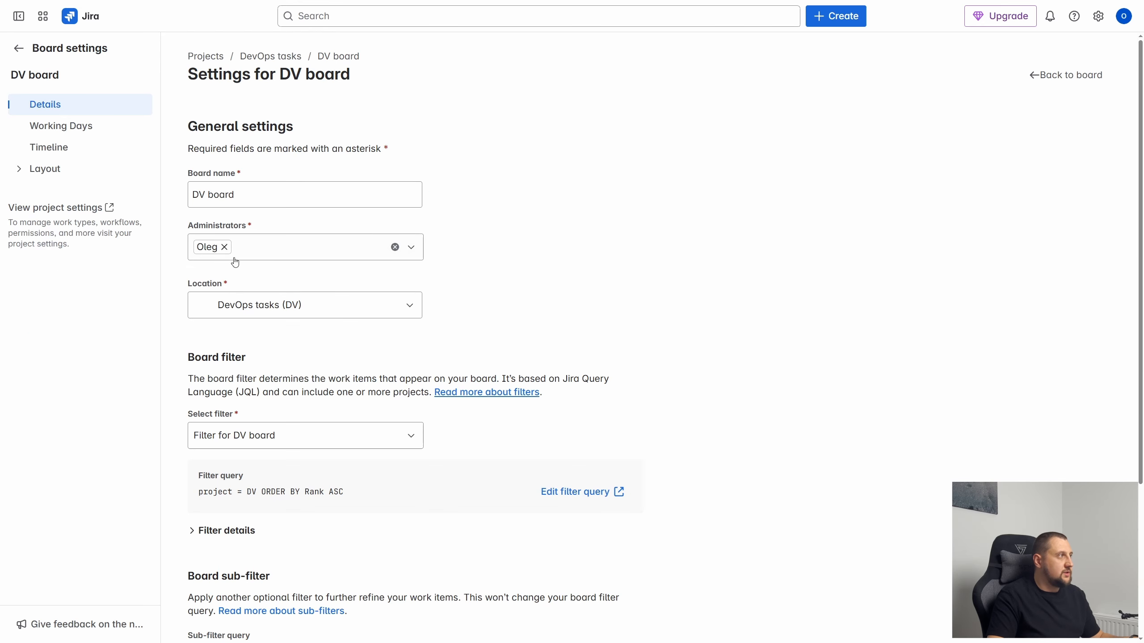
click(68, 170)
click(81, 199)
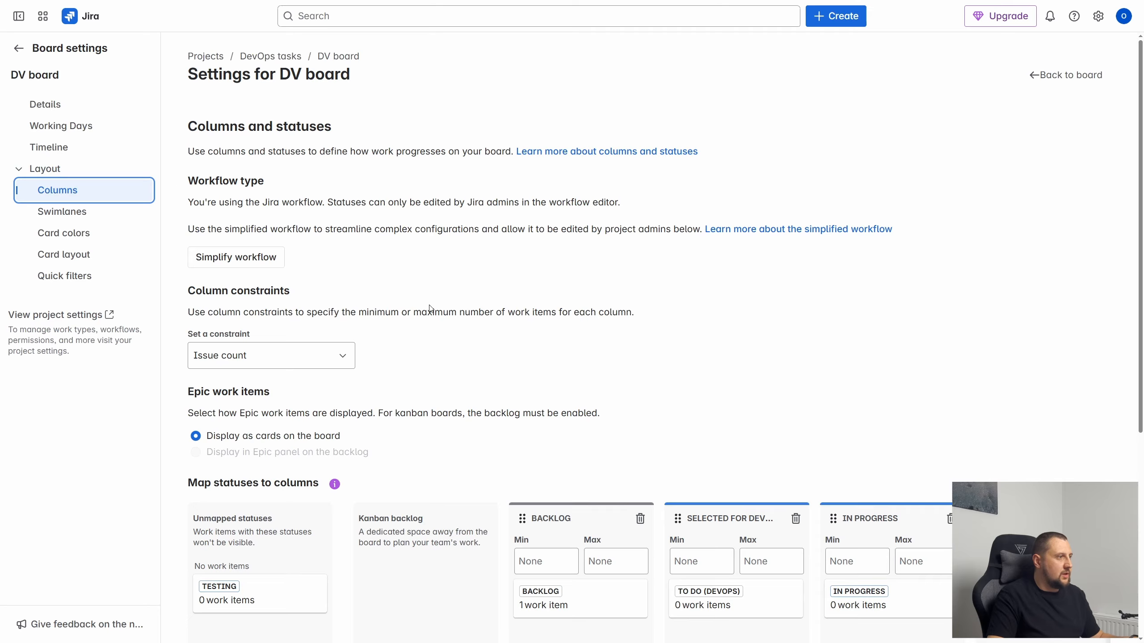
- Add a new board column named "Testing" to the status-to-column mapping
scroll(430, 308, down, 6)
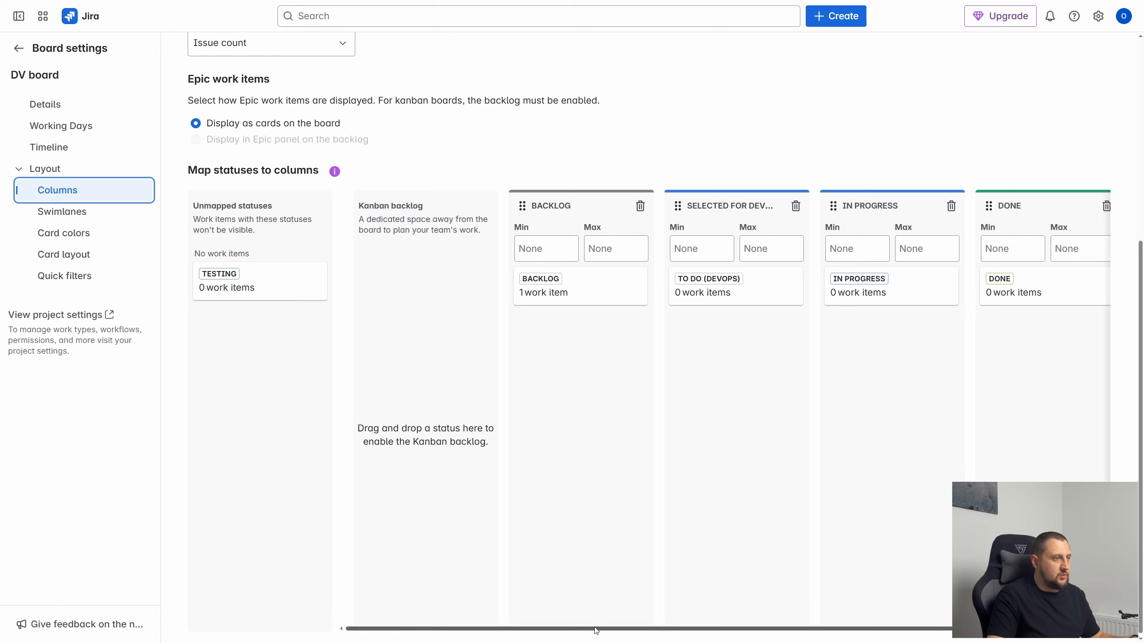
drag(594, 630, 781, 634)
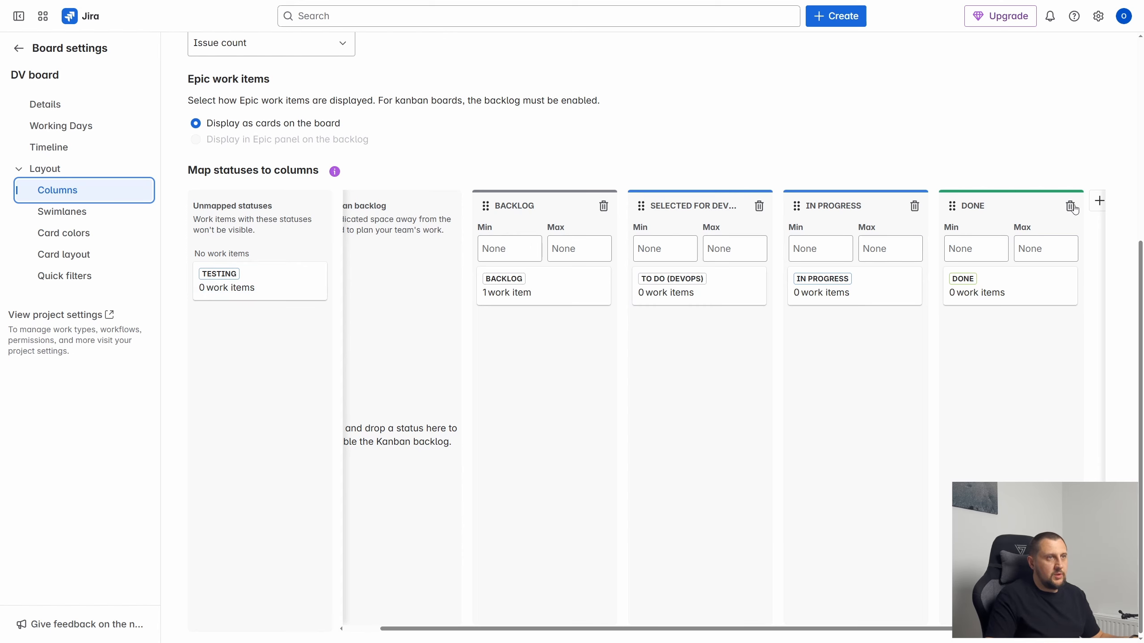
click(1098, 203)
text(Testing)
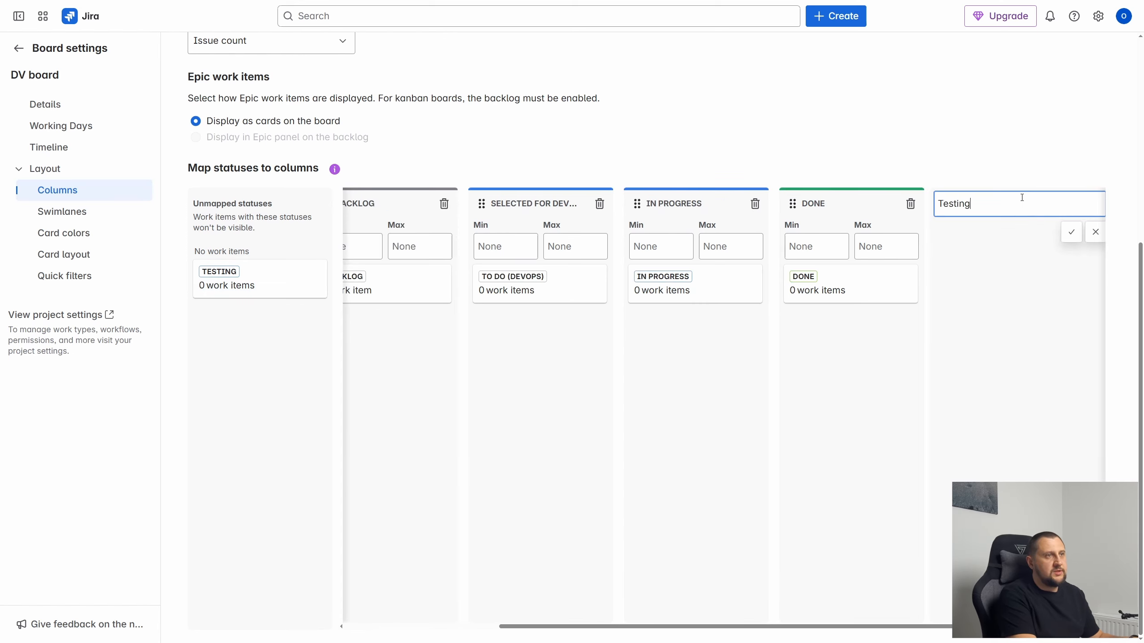
key(Return)
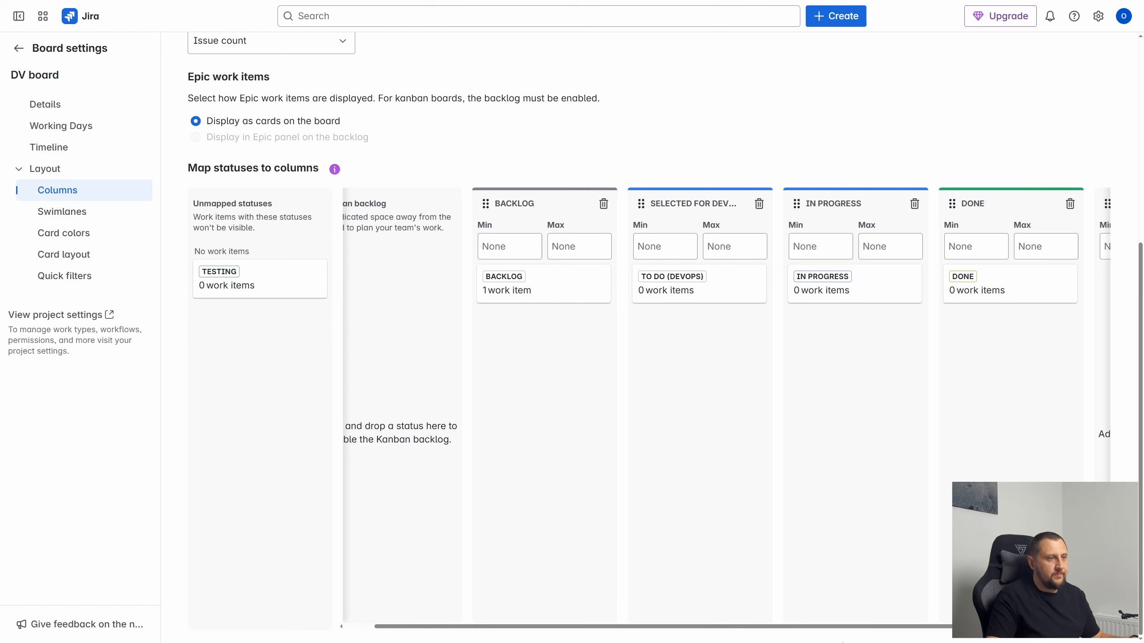
- Move the Testing column between In Progress and Done, and map the unmapped Testing status to it
drag(845, 631, 969, 631)
drag(974, 203, 765, 195)
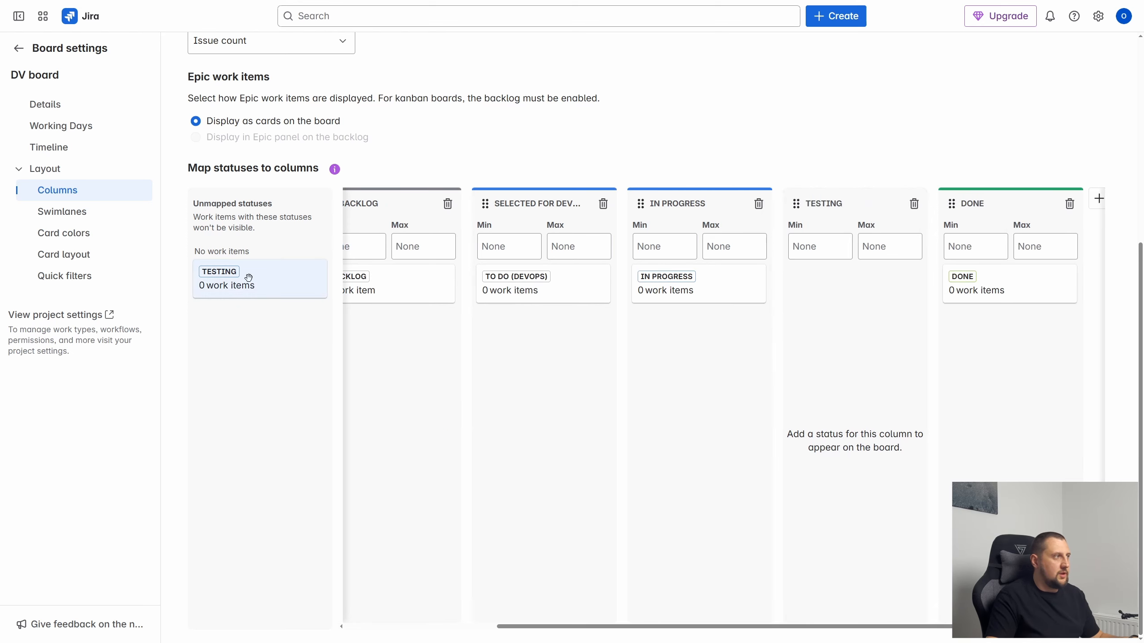
drag(248, 275, 865, 311)
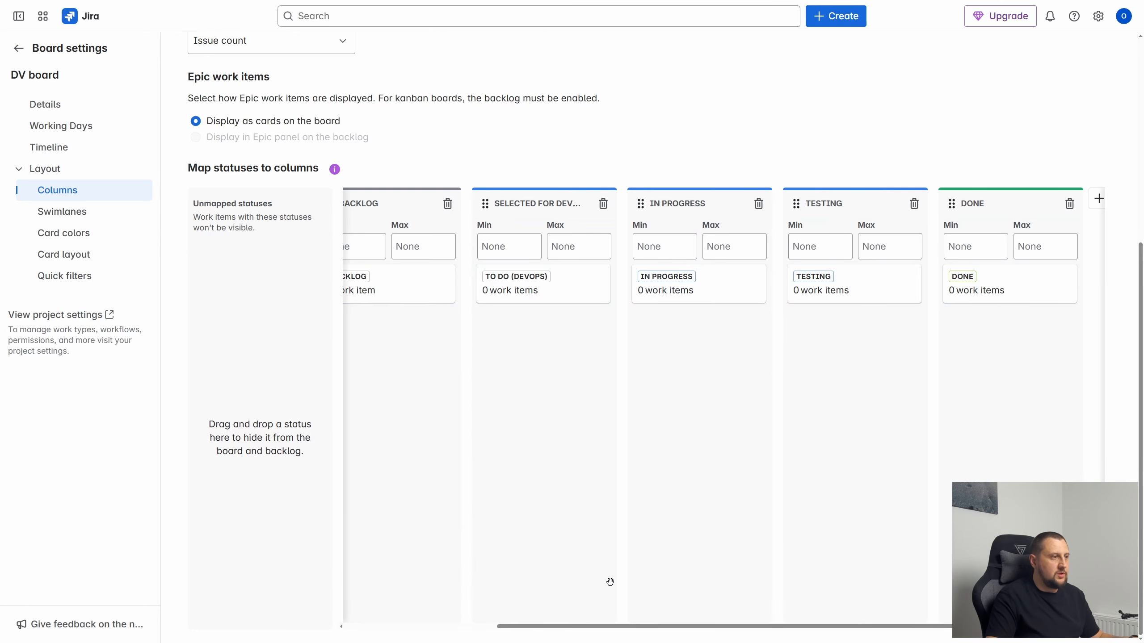
- Leave the board settings, return to the DV Kanban board and close the Task Devops #1 details
drag(619, 623, 495, 623)
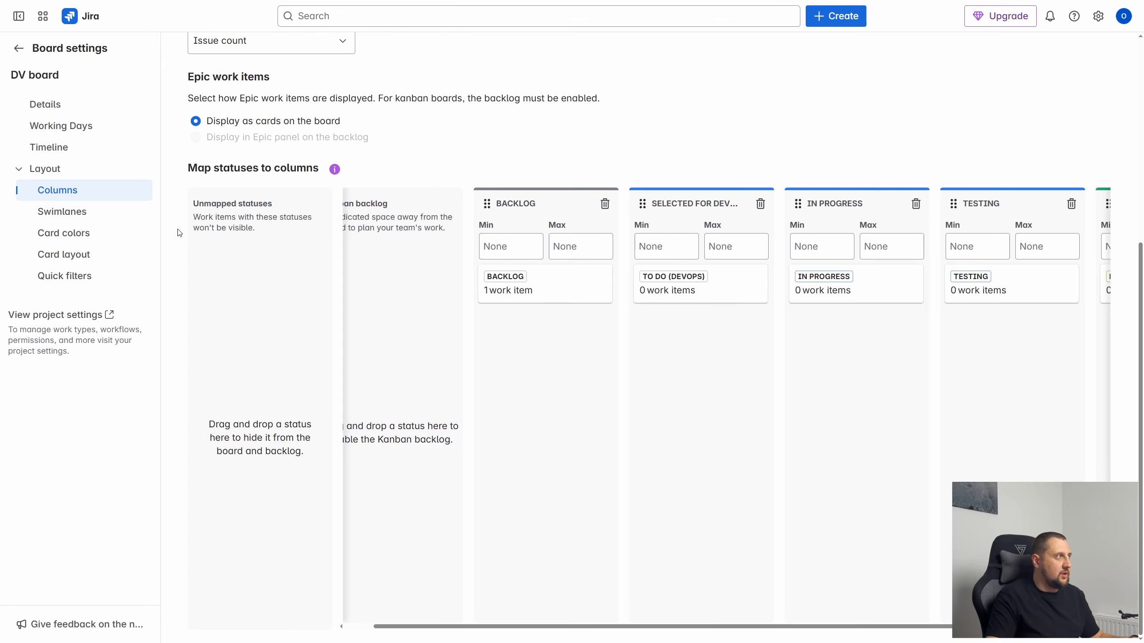
scroll(180, 233, up, 5)
click(17, 53)
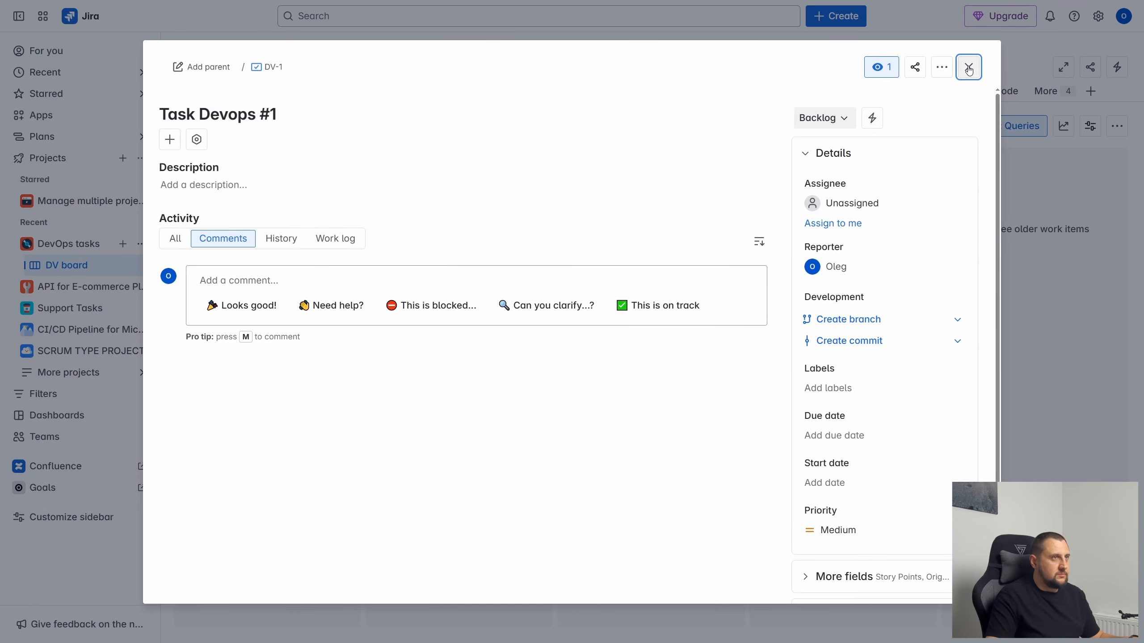
click(969, 70)
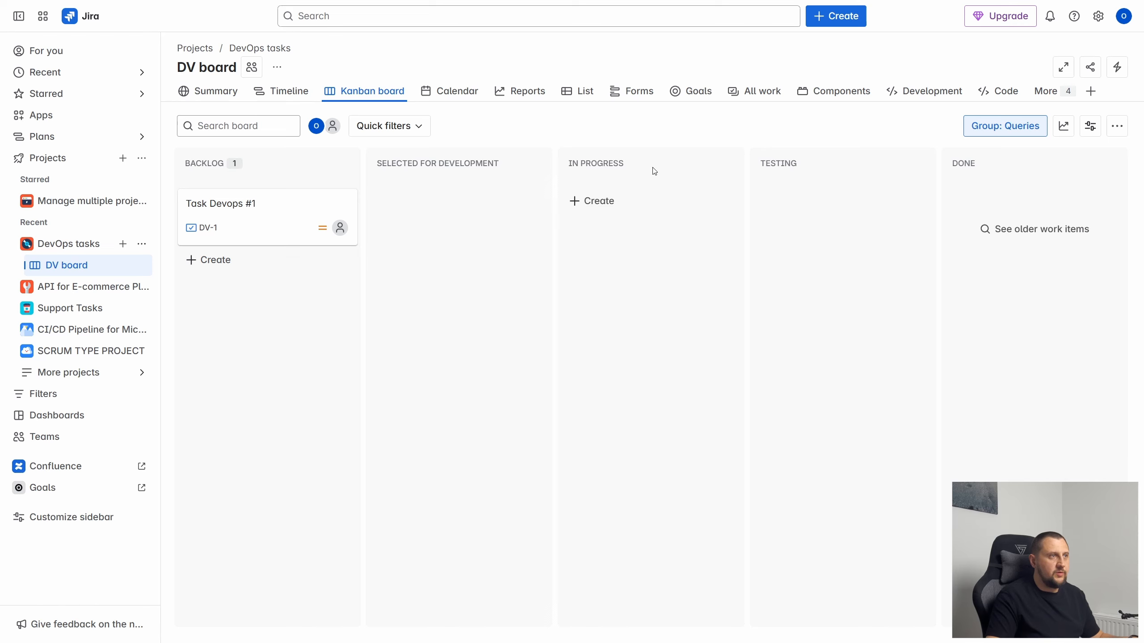
- Create a task named "Task Devops #2" in the Backlog column
click(213, 261)
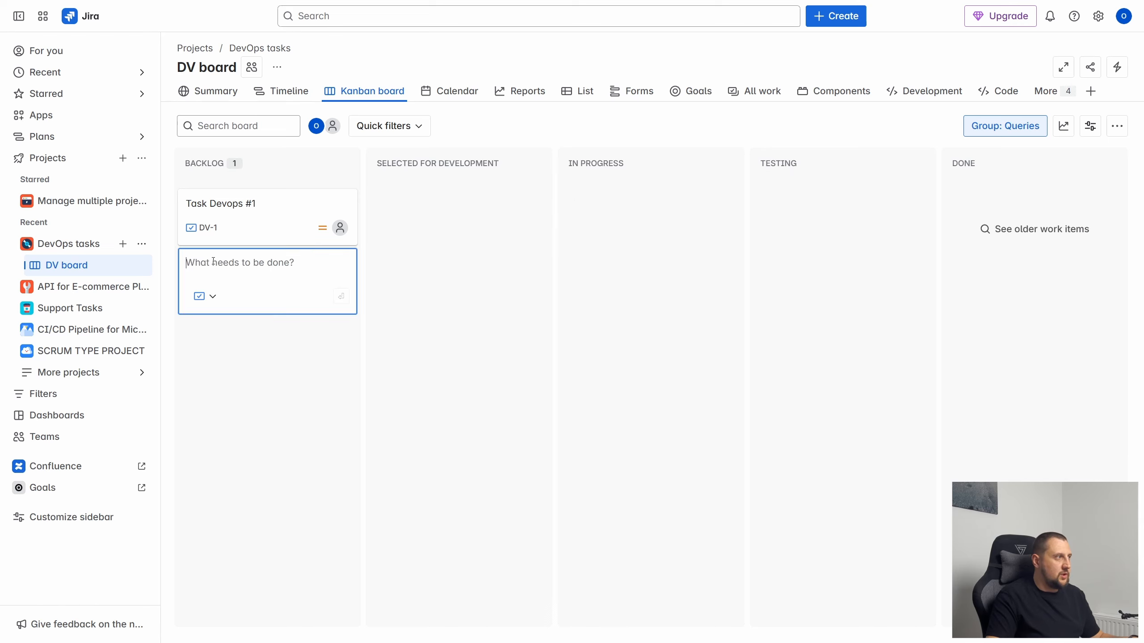
text(Task)
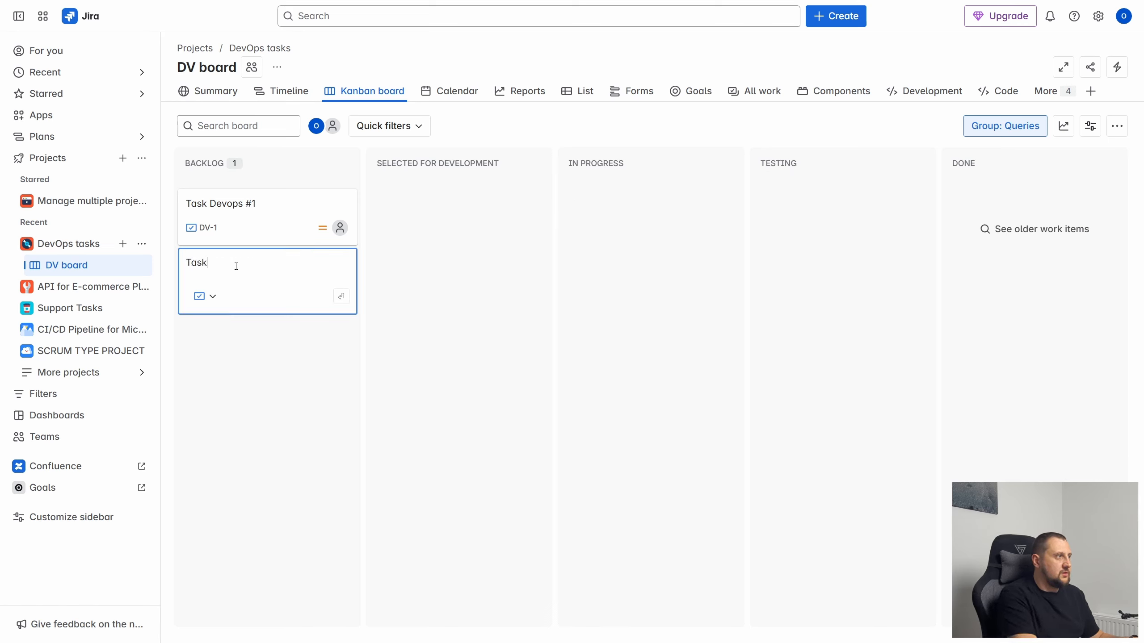
text( Devops #2)
key(Return)
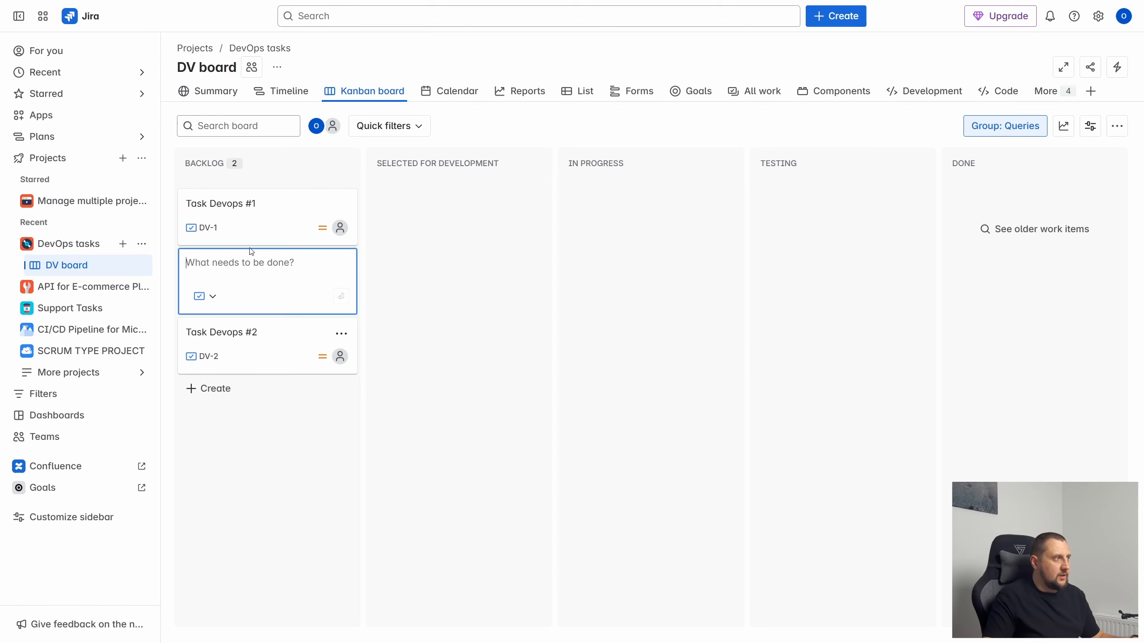
click(344, 460)
- Assign Task Devops #2 to the same person as its reporter, and return to the board
click(275, 288)
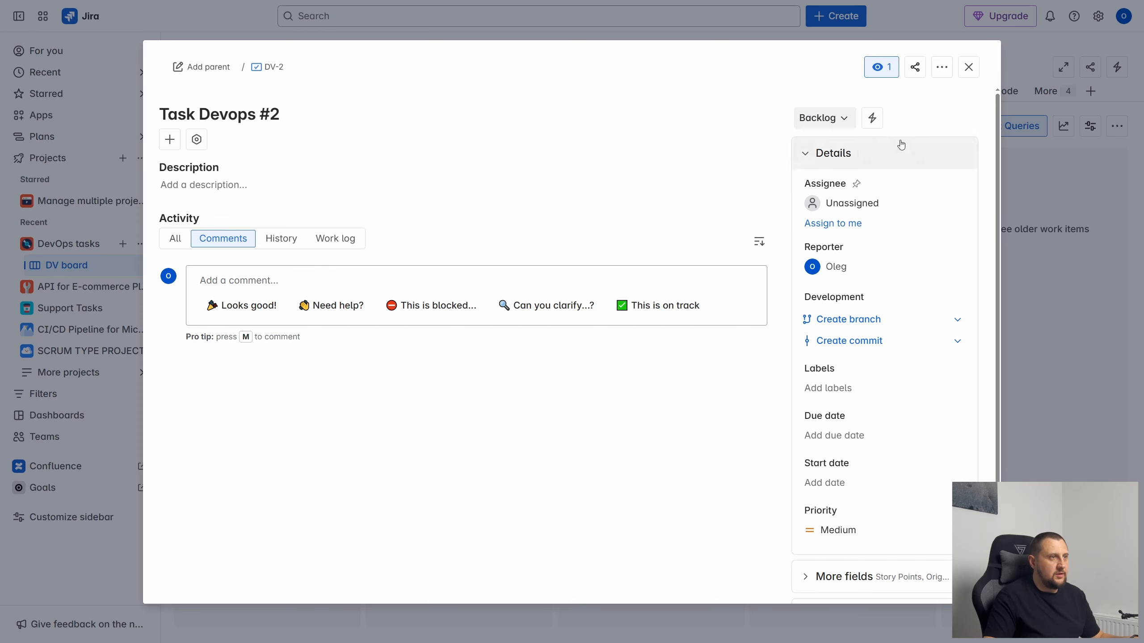
click(895, 204)
click(897, 244)
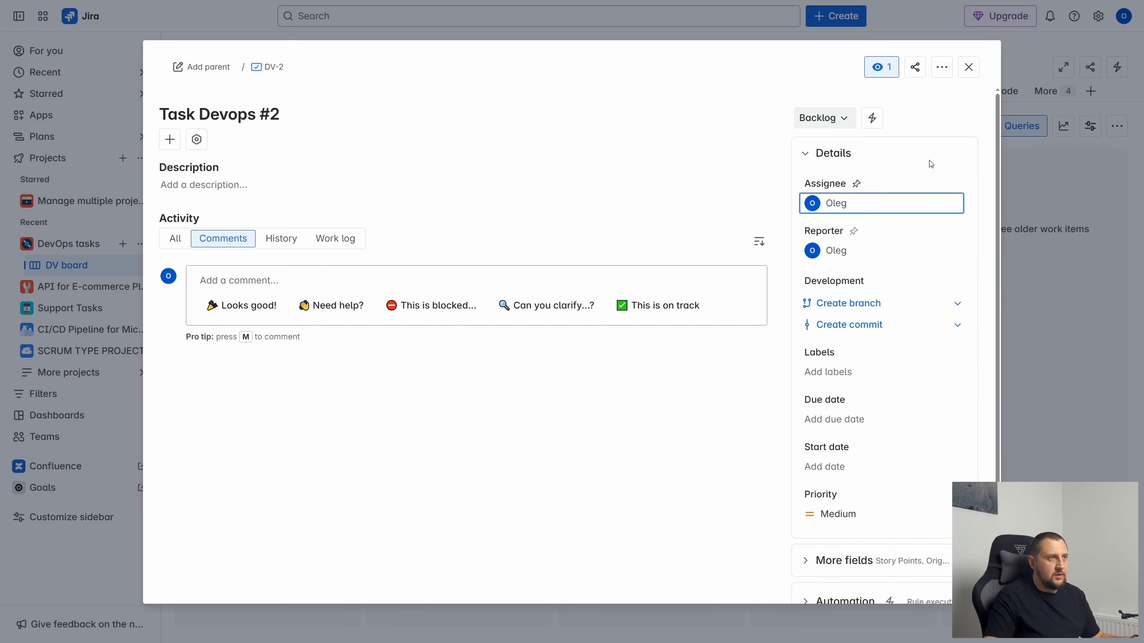
click(872, 211)
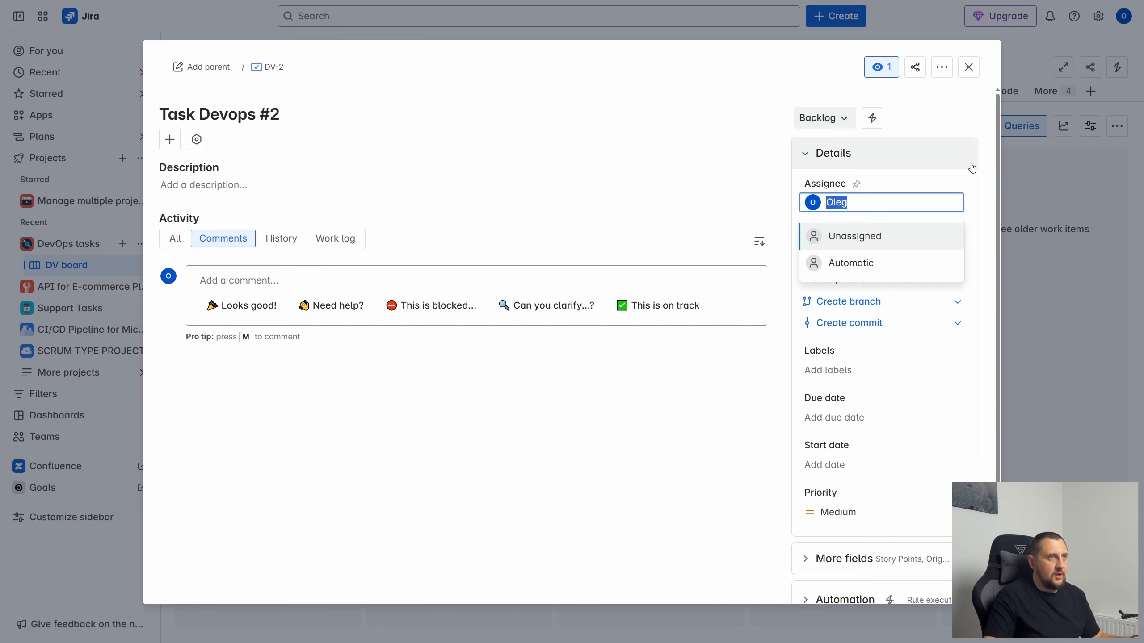
click(987, 158)
click(969, 72)
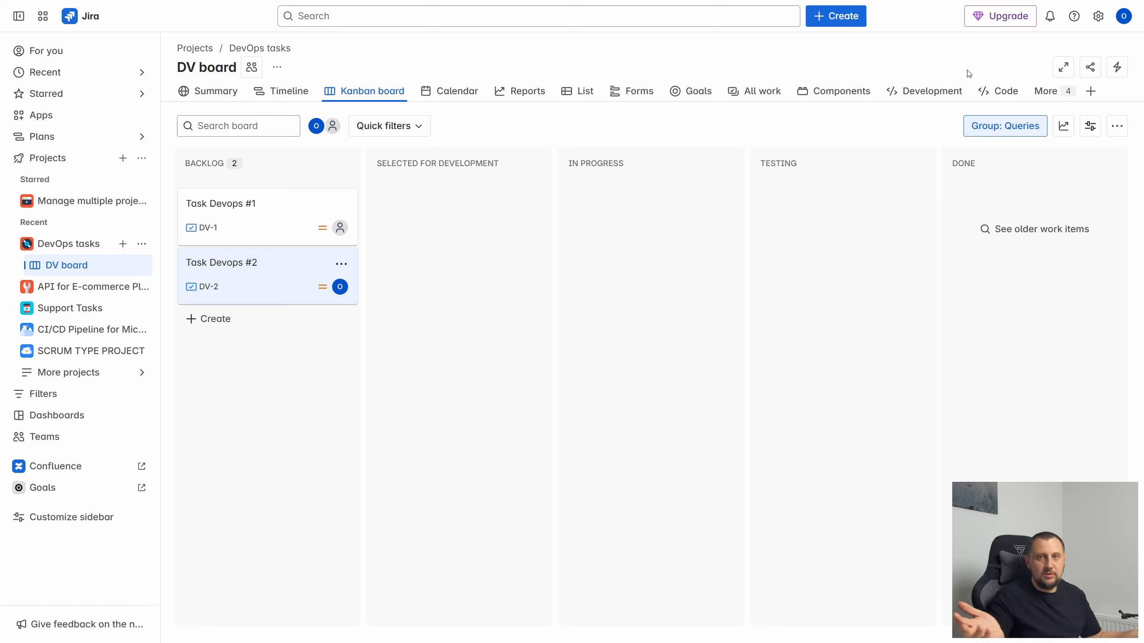